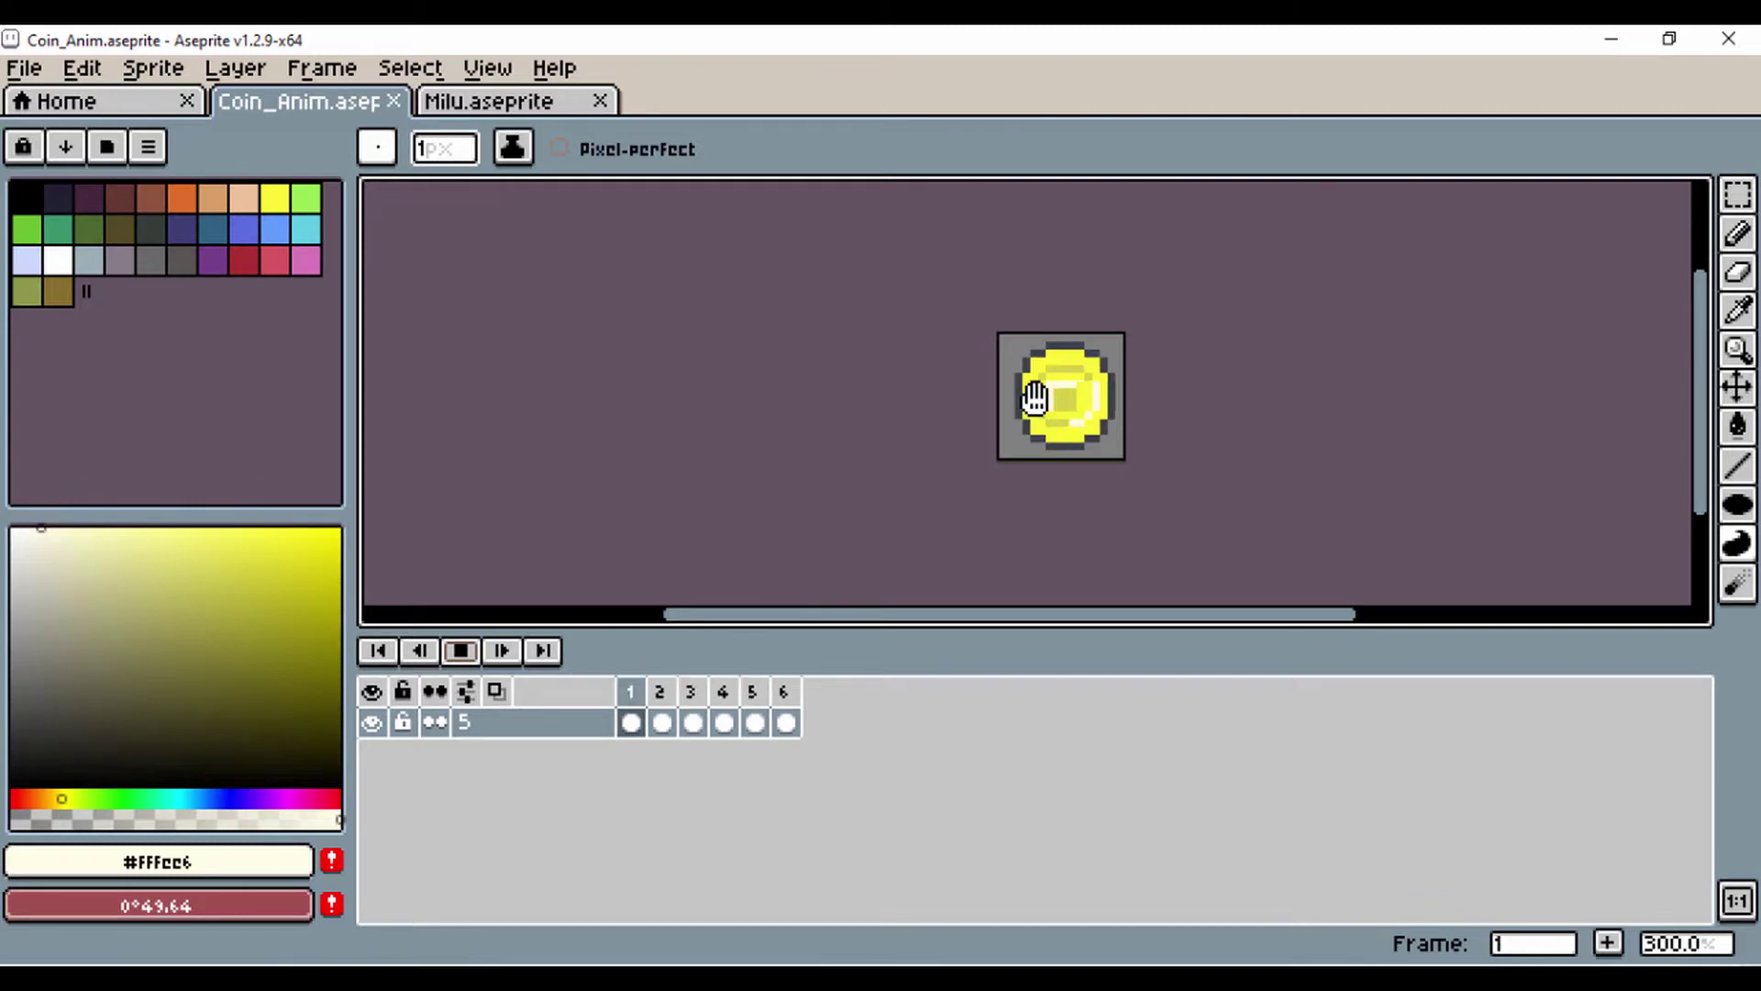
{"action": "left_click", "coordinate": [20, 73]}
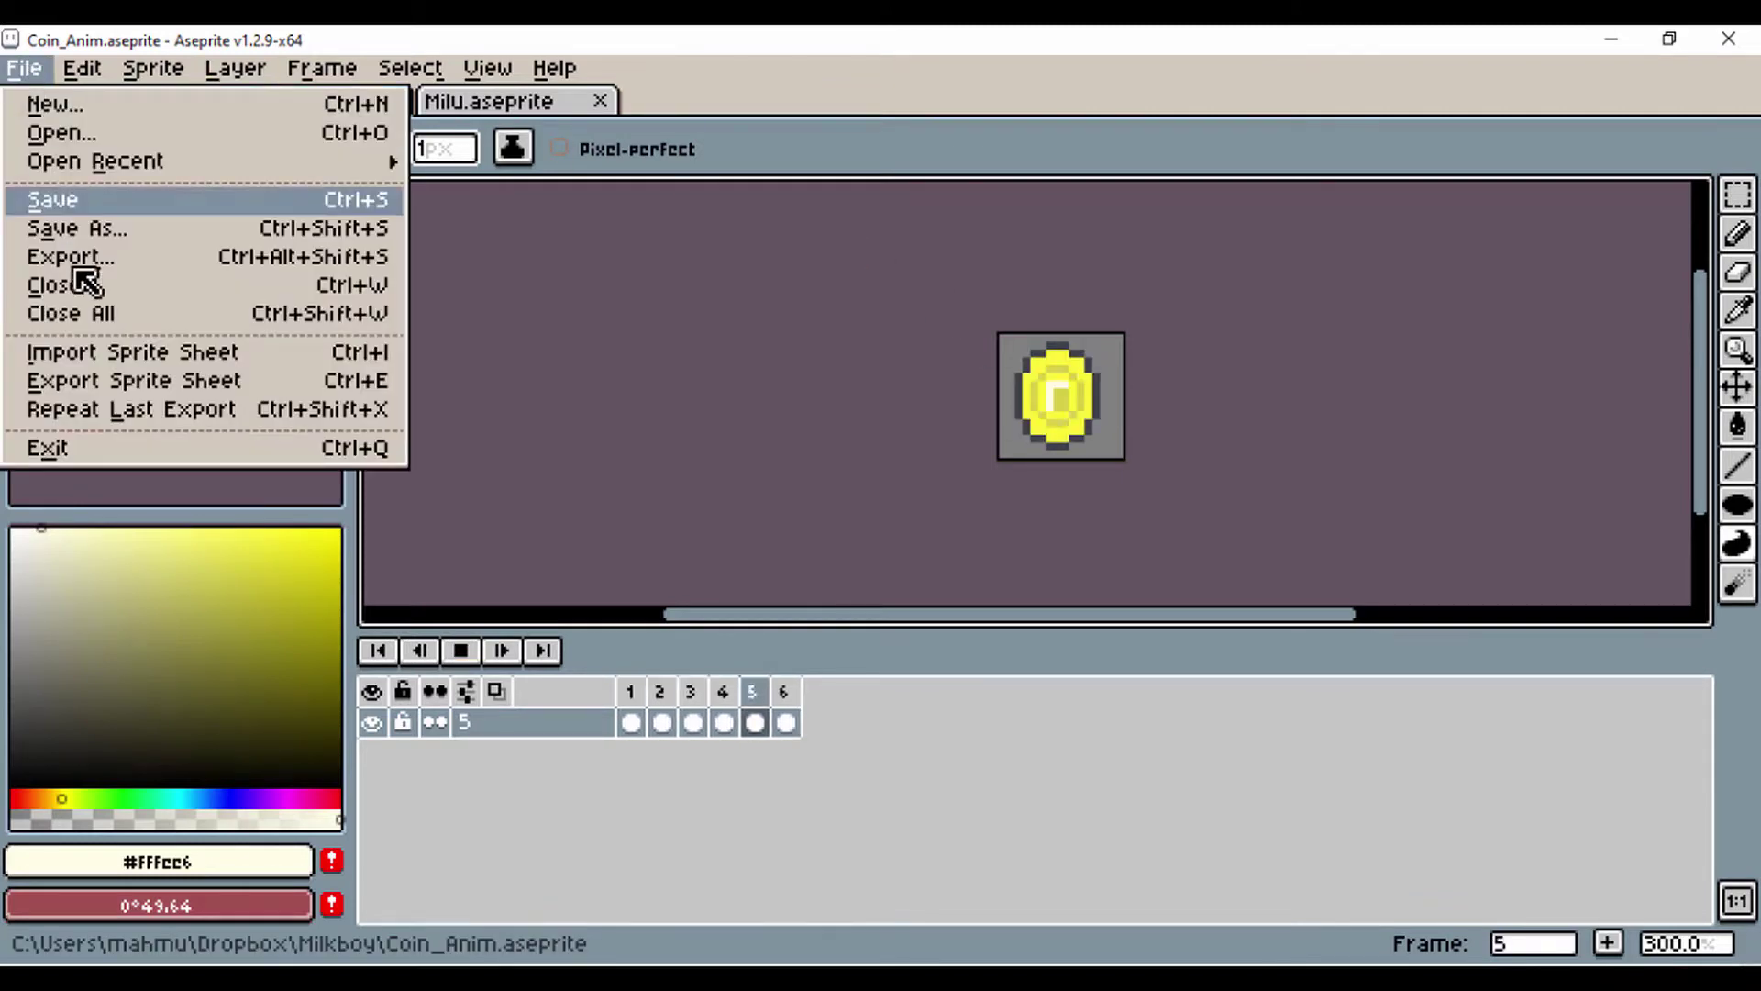
{"action": "left_click", "coordinate": [134, 382]}
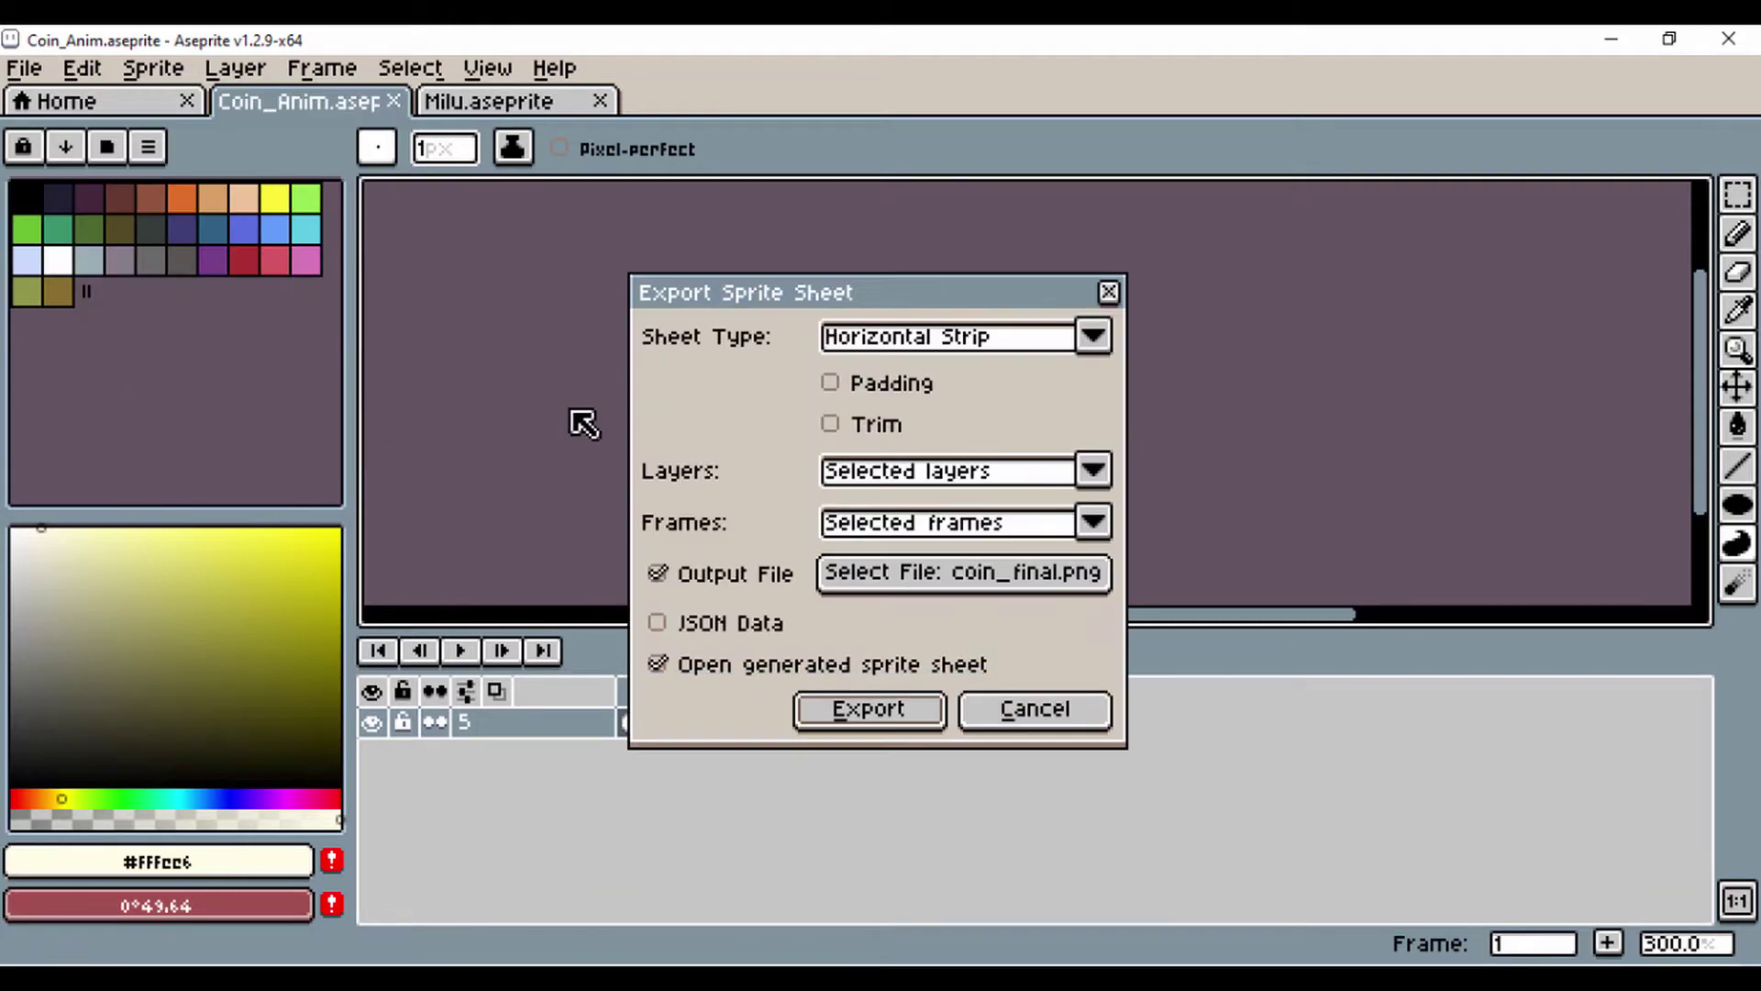
{"action": "left_click_drag", "start_coordinate": [700, 294], "coordinate": [684, 230]}
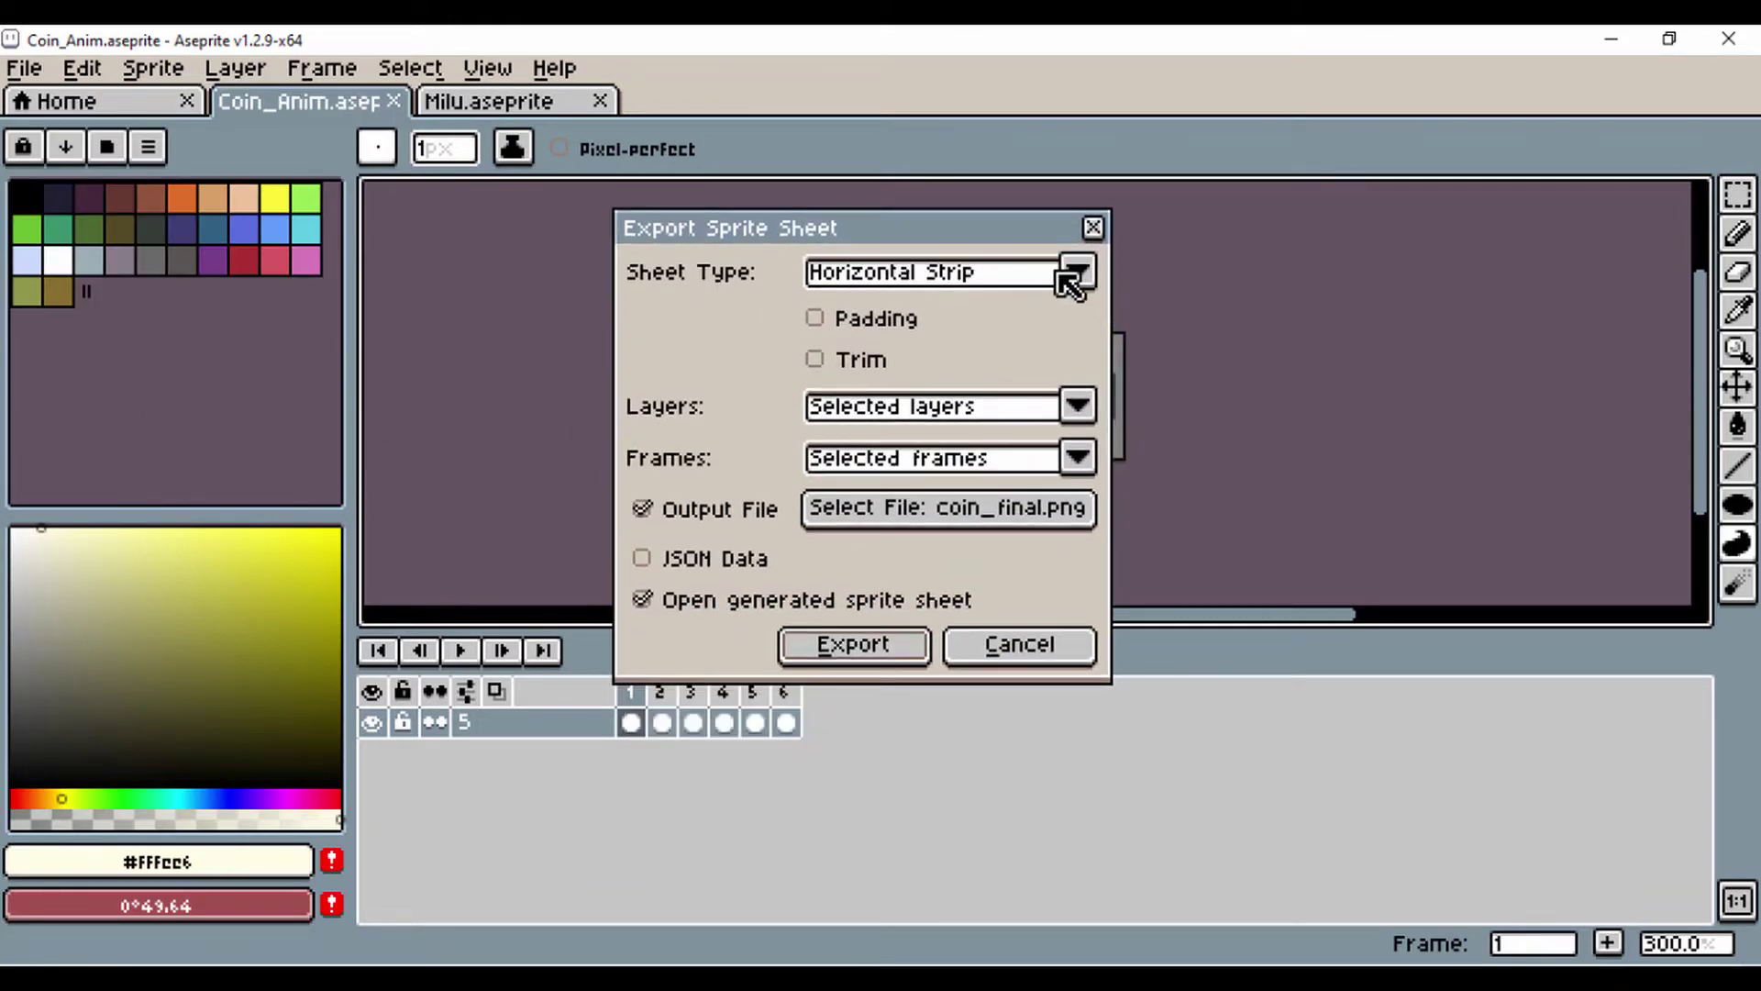
{"action": "left_click_drag", "start_coordinate": [821, 230], "coordinate": [1119, 234]}
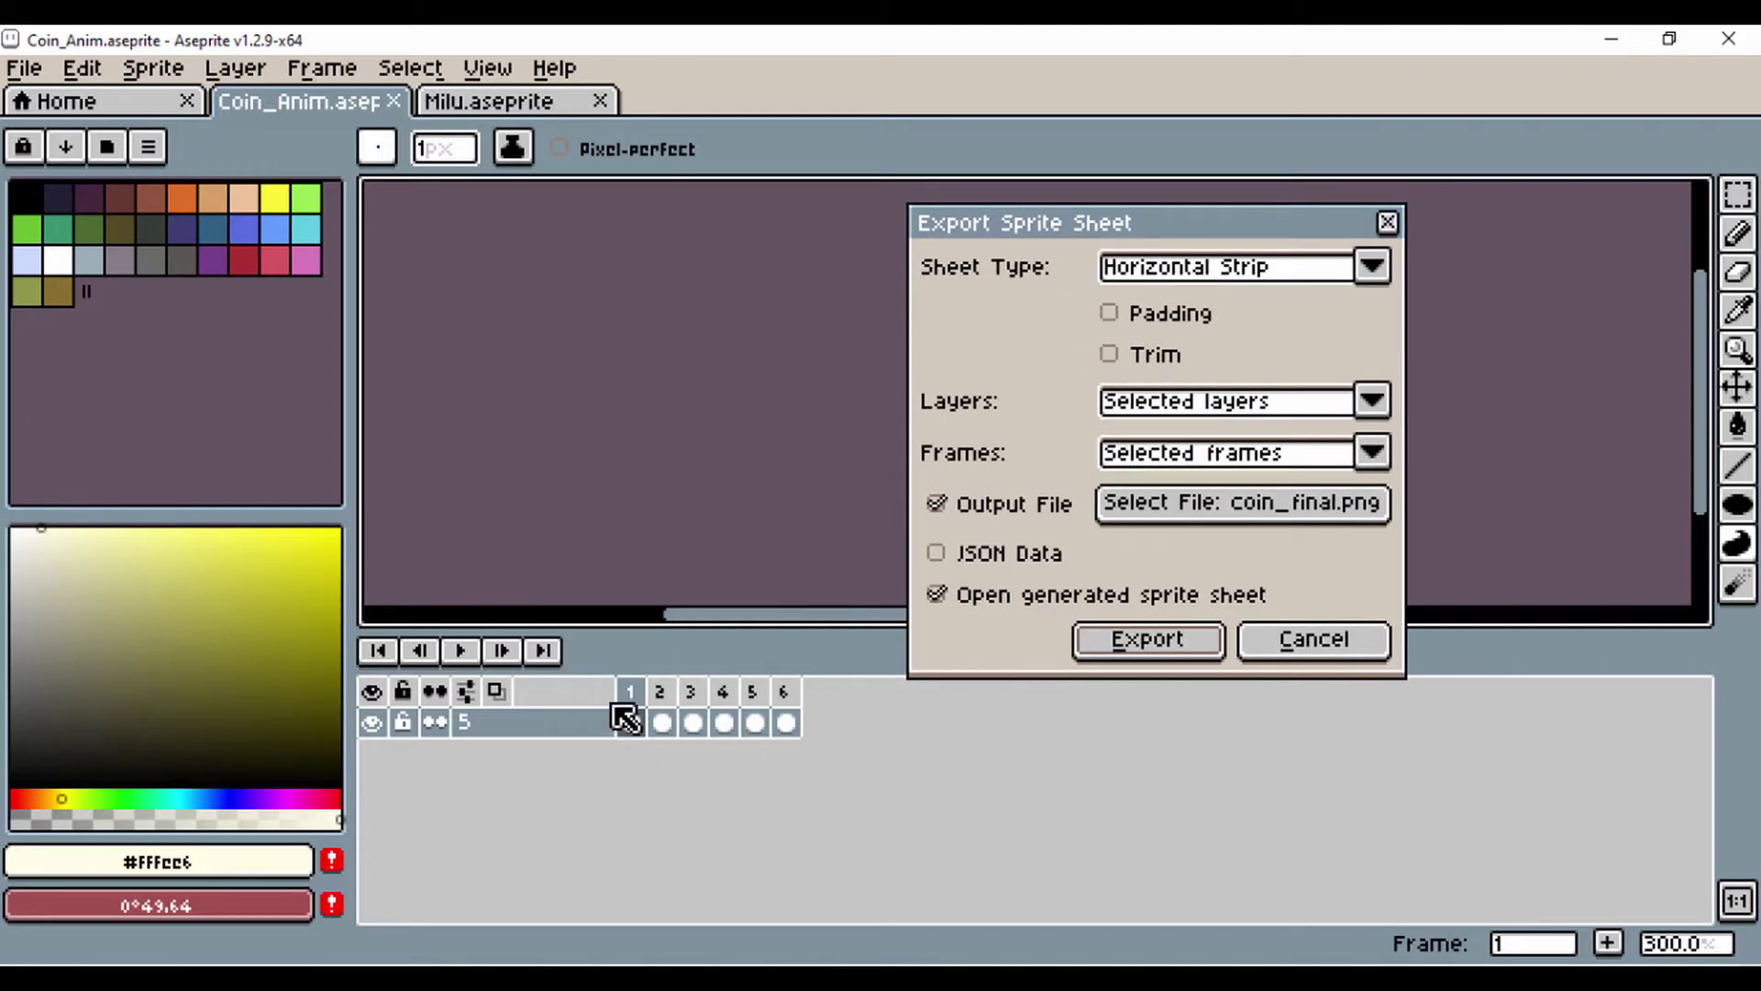
{"action": "left_click", "coordinate": [1280, 647]}
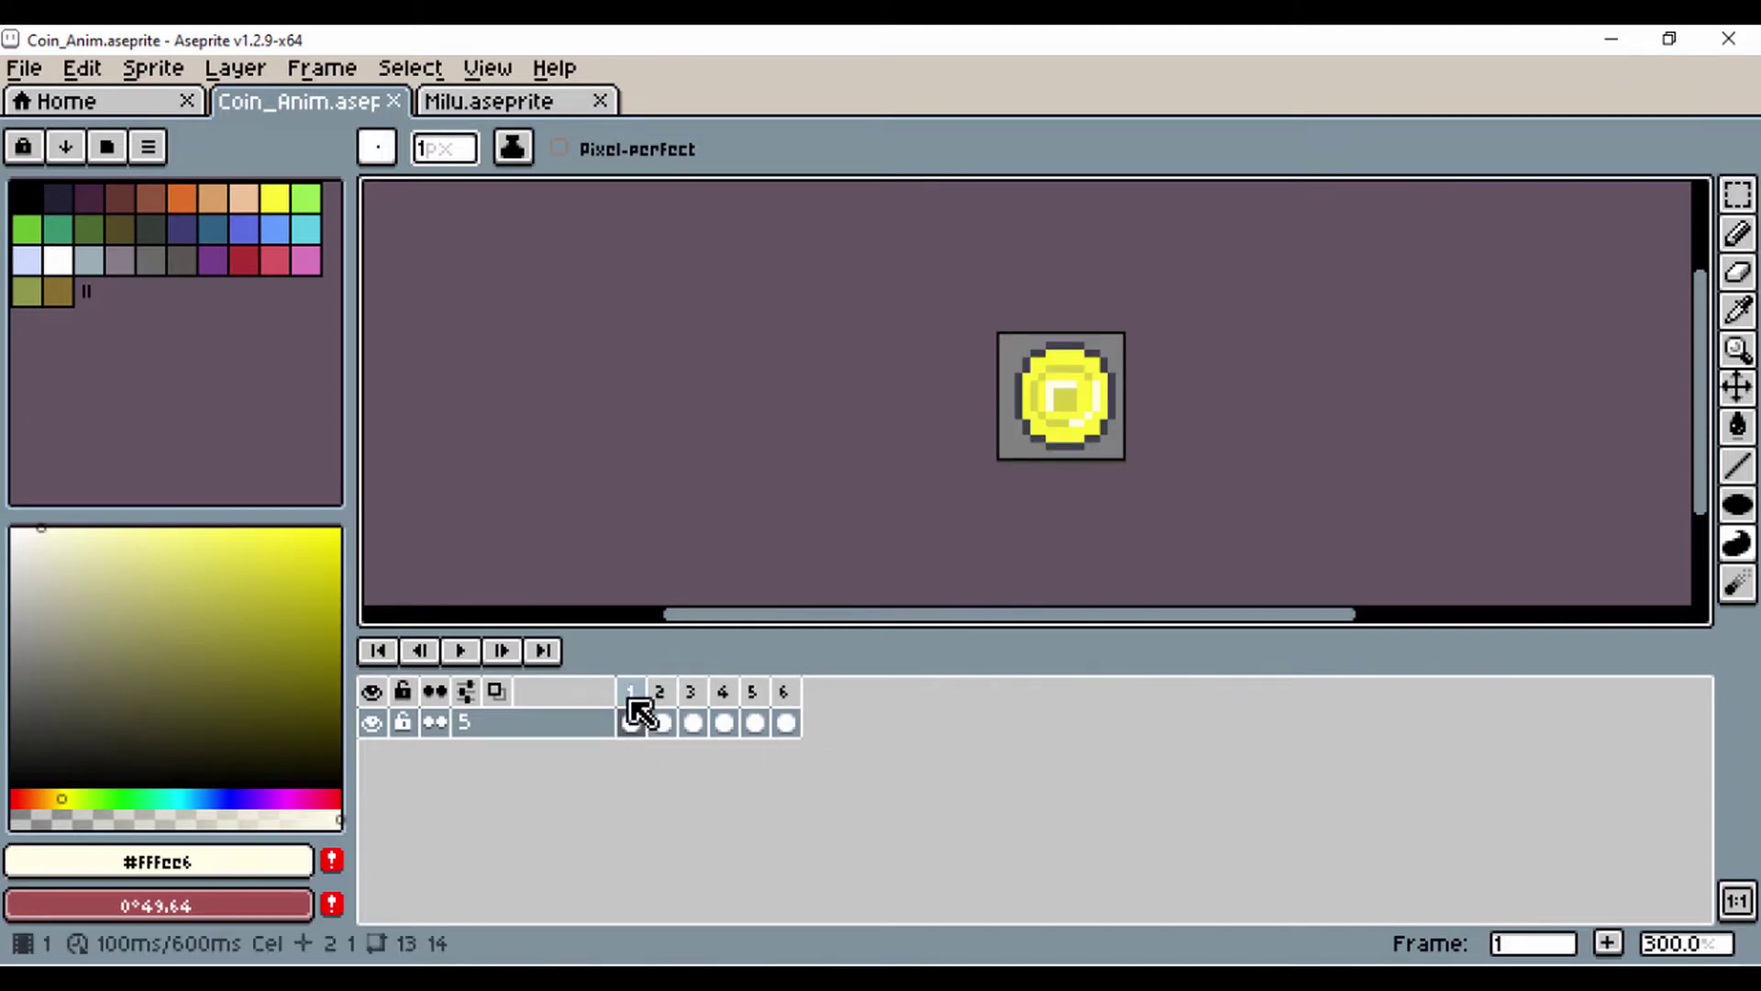
Step: Select all six frames of the coin animation in the timeline
{"action": "left_click_drag", "start_coordinate": [631, 697], "coordinate": [784, 701]}
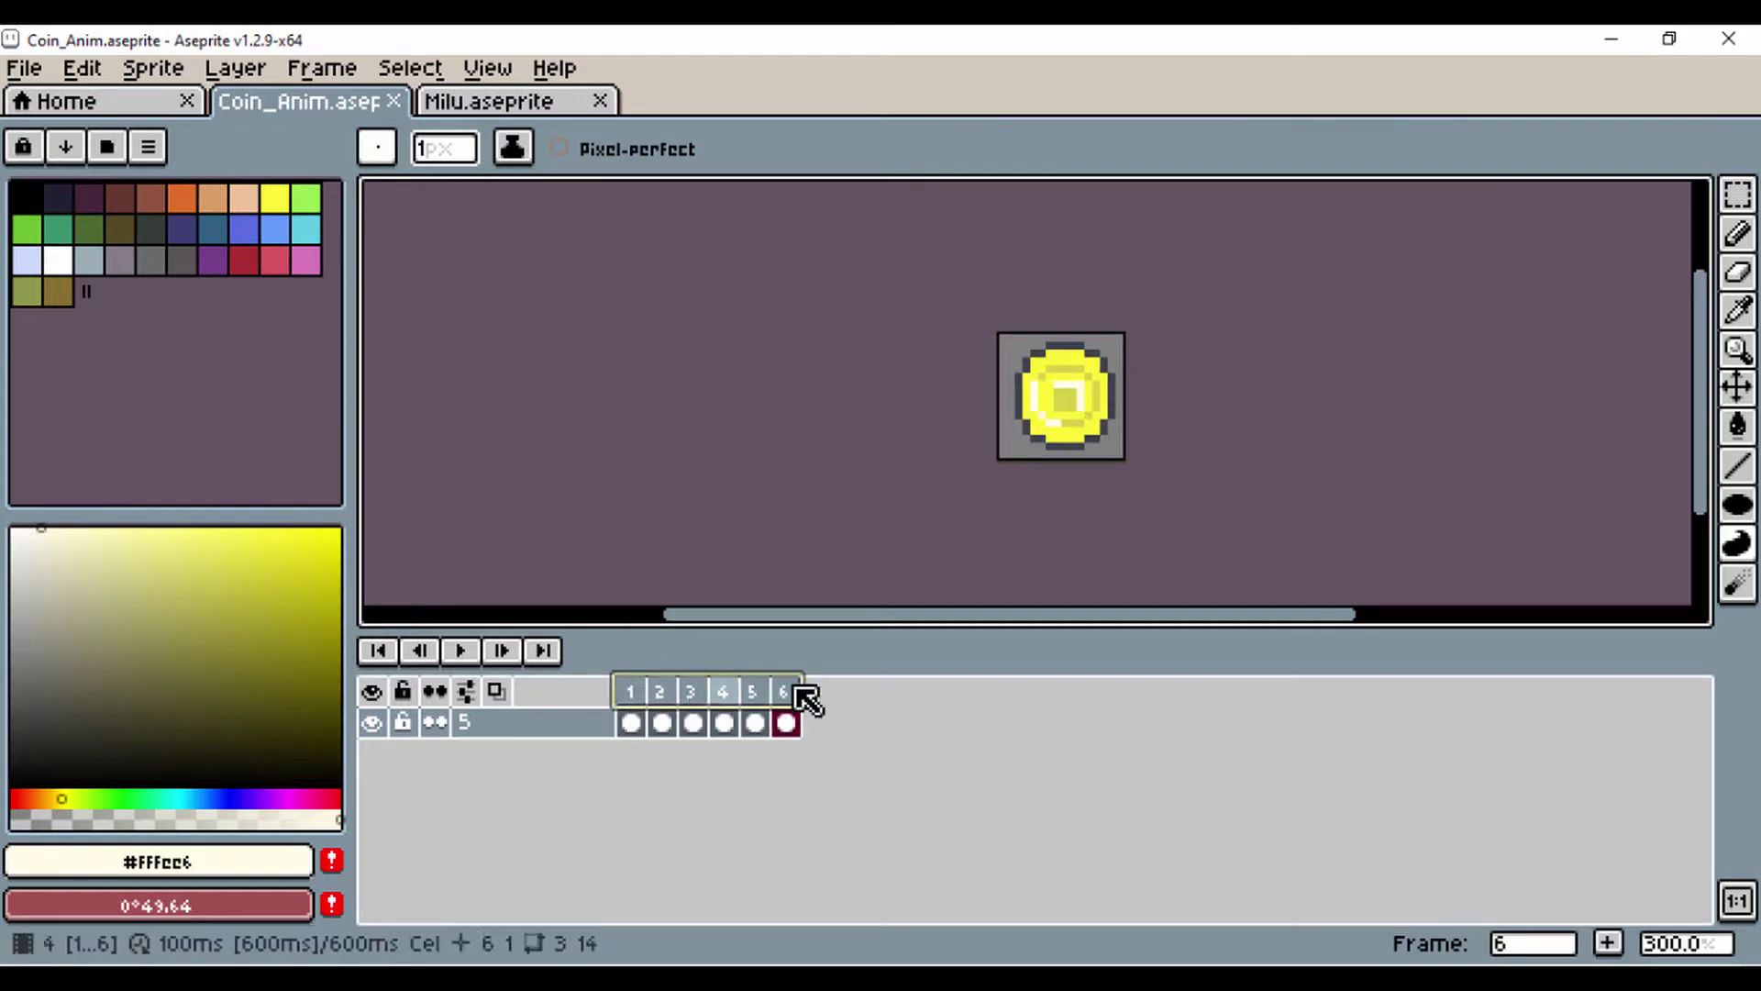
{"action": "left_click", "coordinate": [519, 725]}
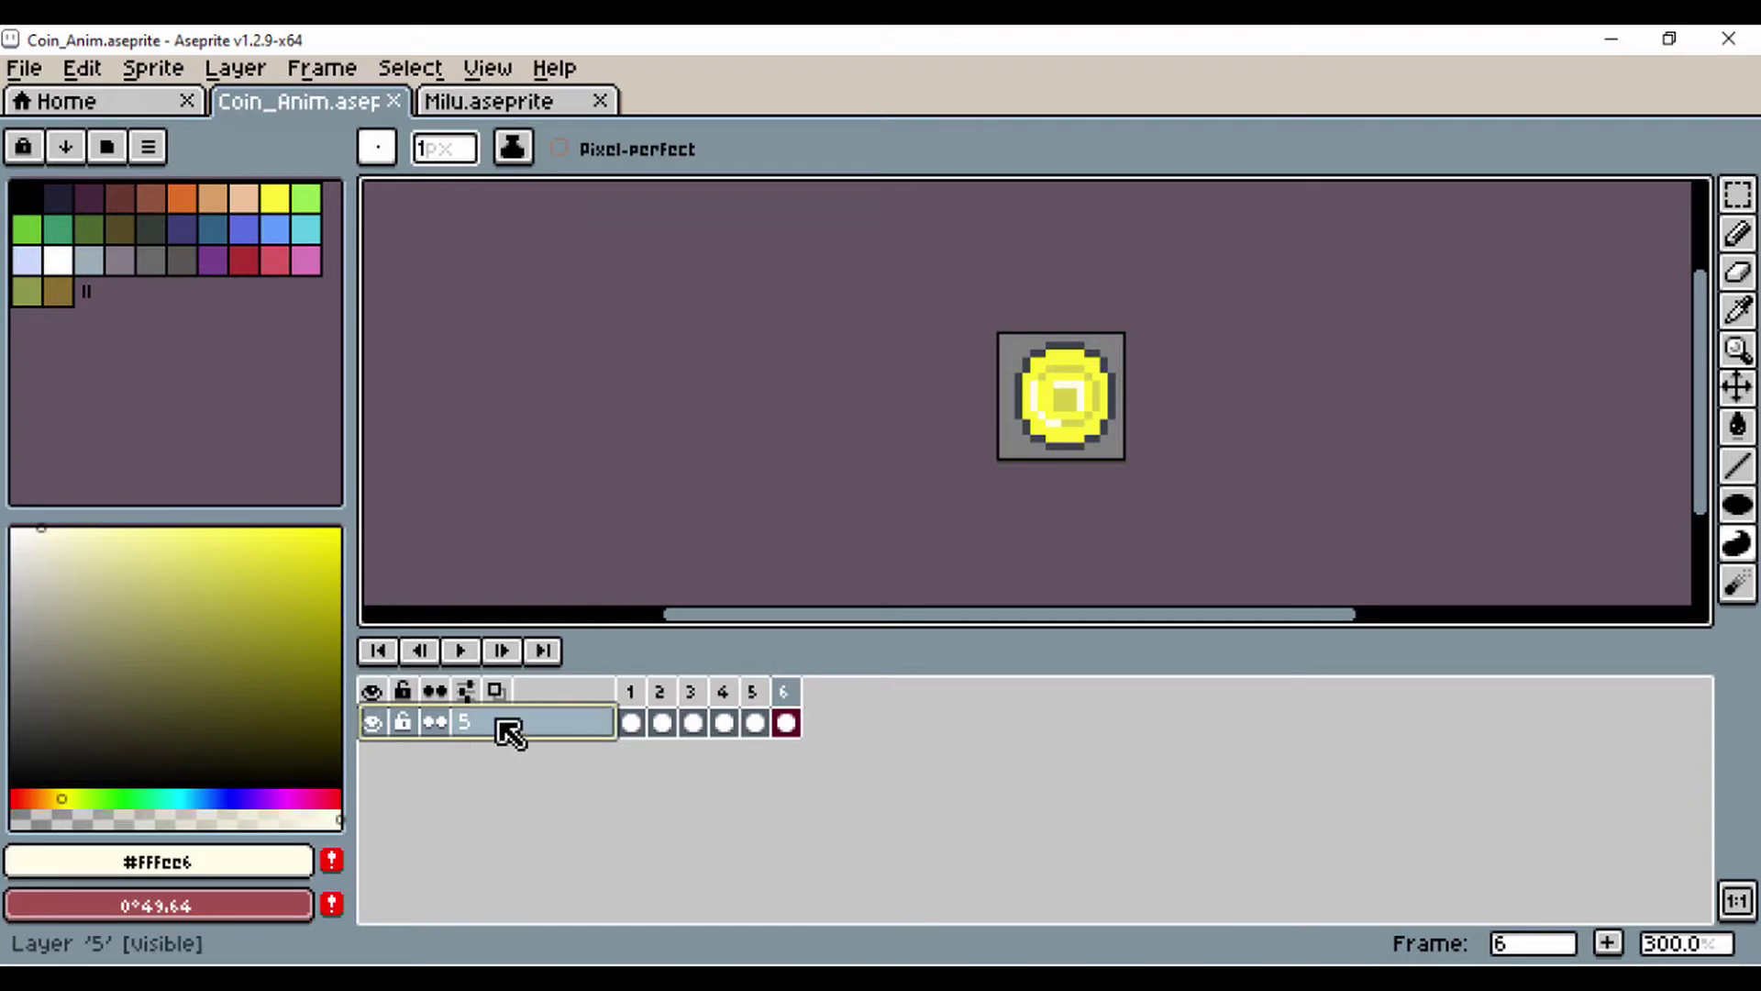
{"action": "left_click_drag", "start_coordinate": [642, 690], "coordinate": [784, 692]}
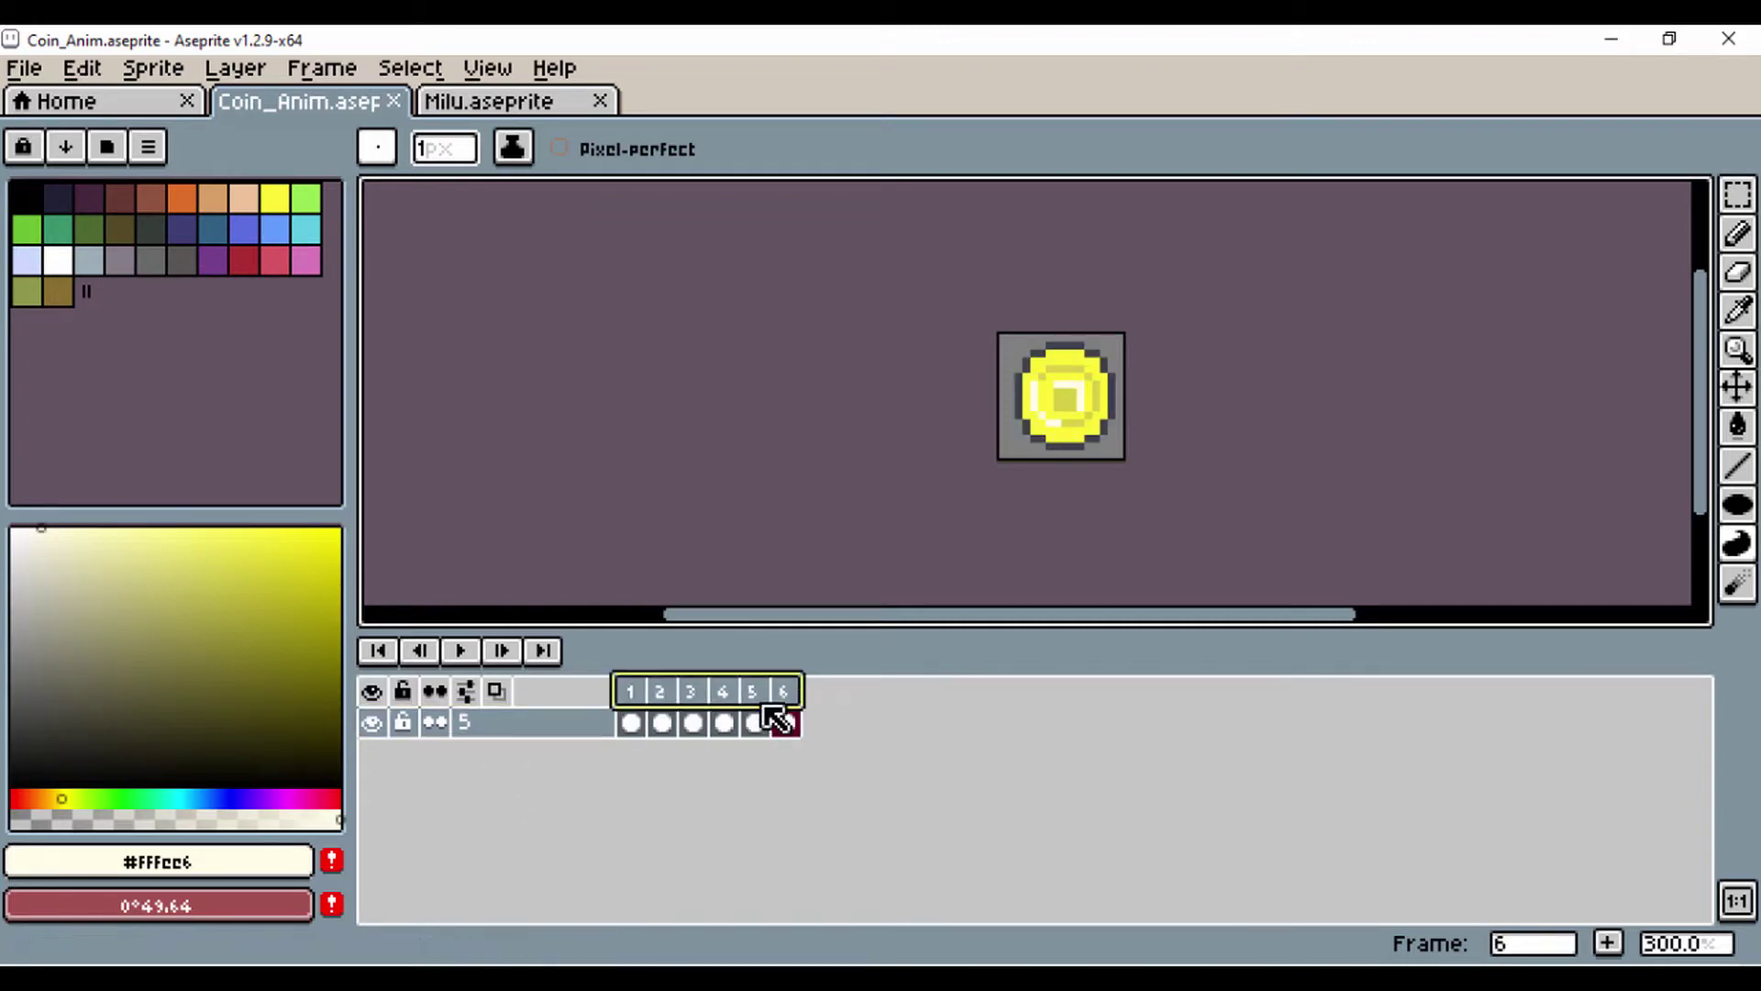
Step: Export the selected frames as a horizontal strip sprite sheet named coin_fresh.png and view the generated sheet
{"action": "left_click", "coordinate": [25, 69]}
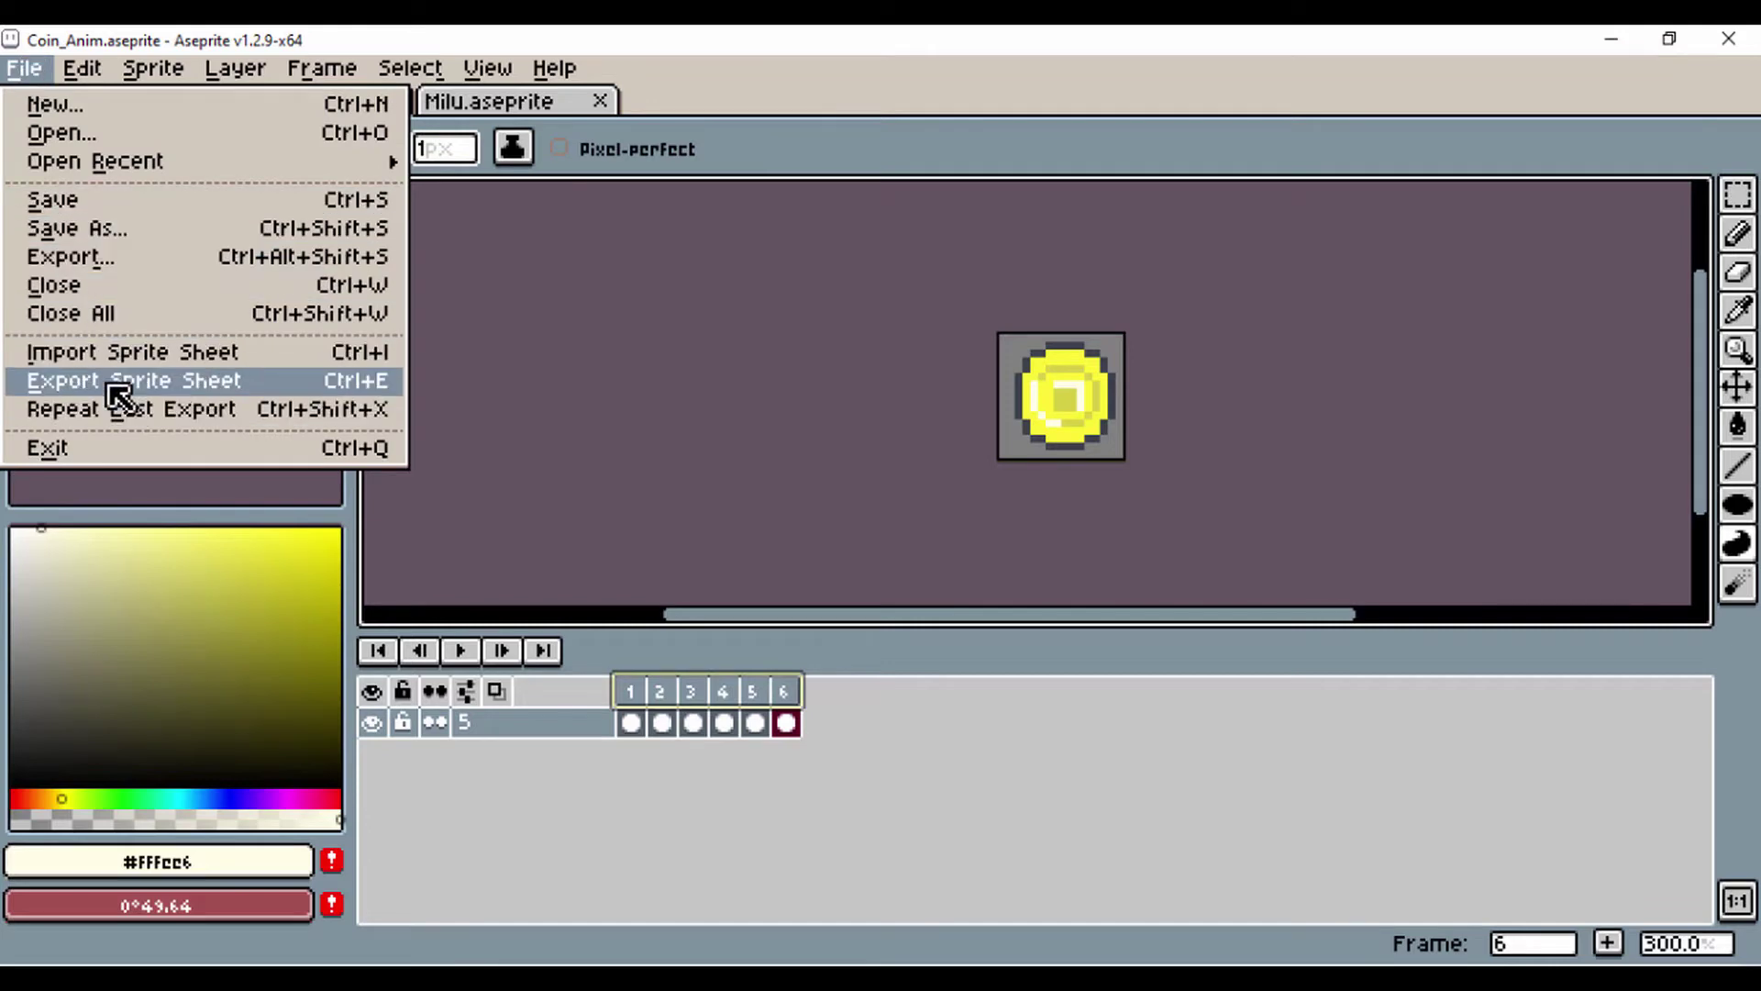
{"action": "left_click", "coordinate": [120, 397]}
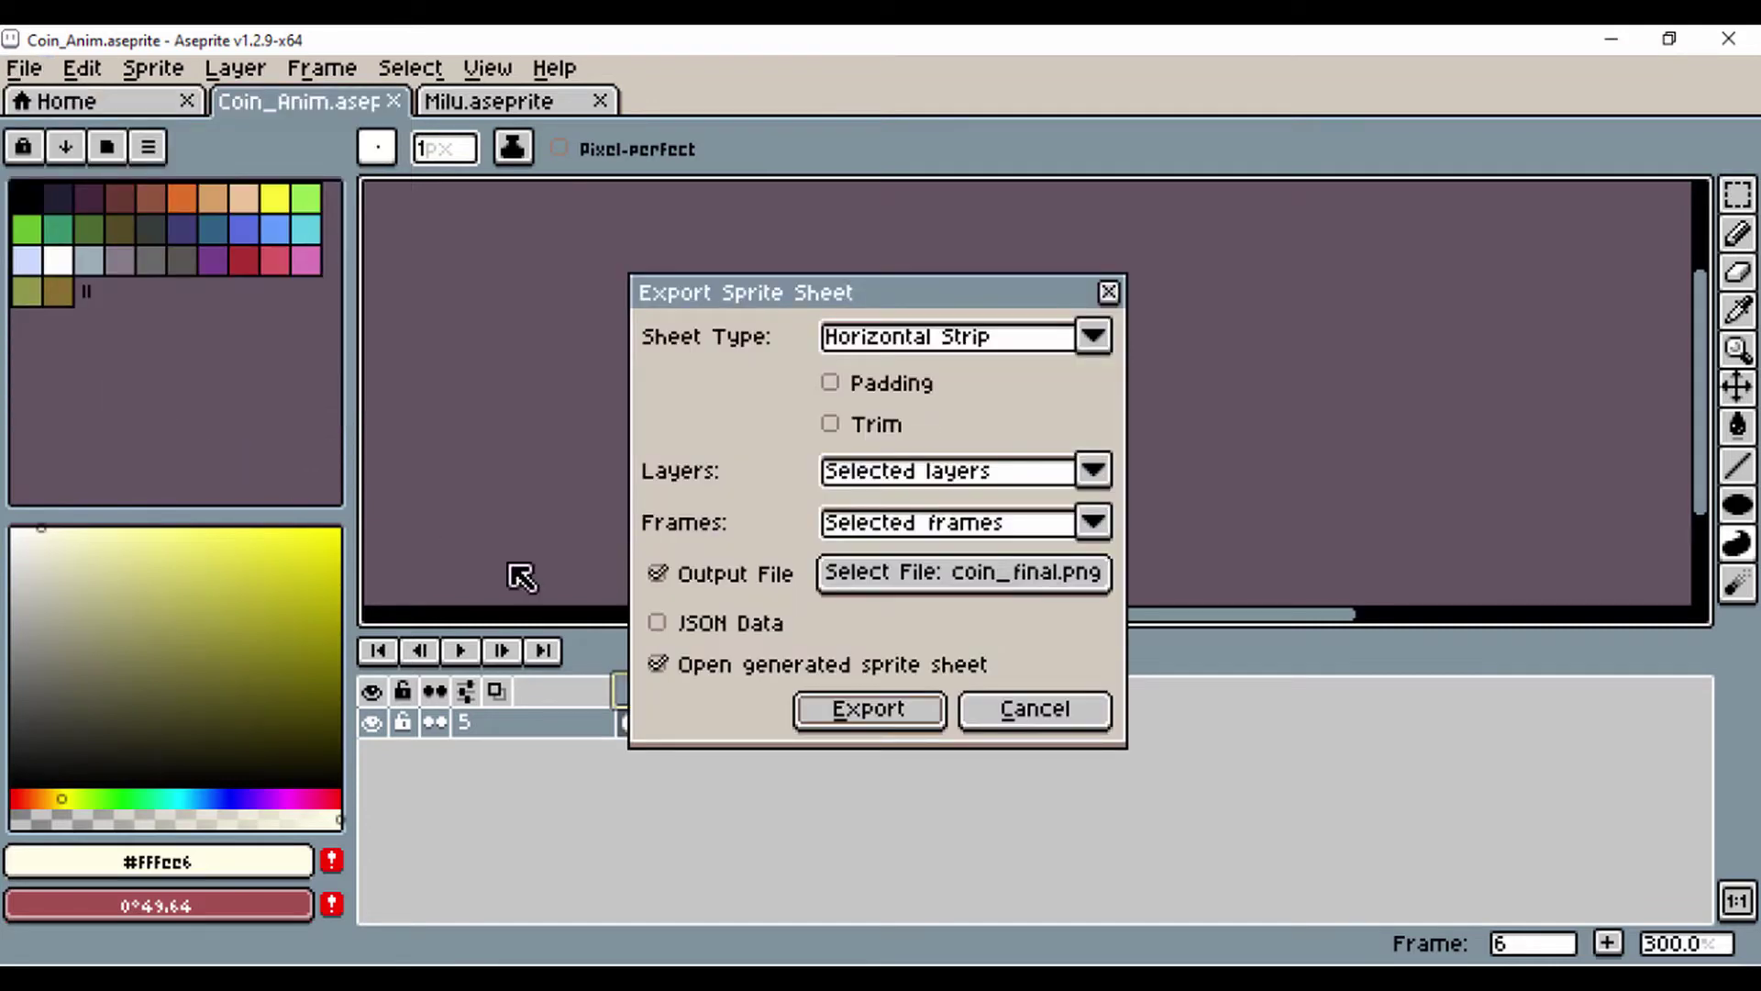
{"action": "left_click", "coordinate": [1032, 592]}
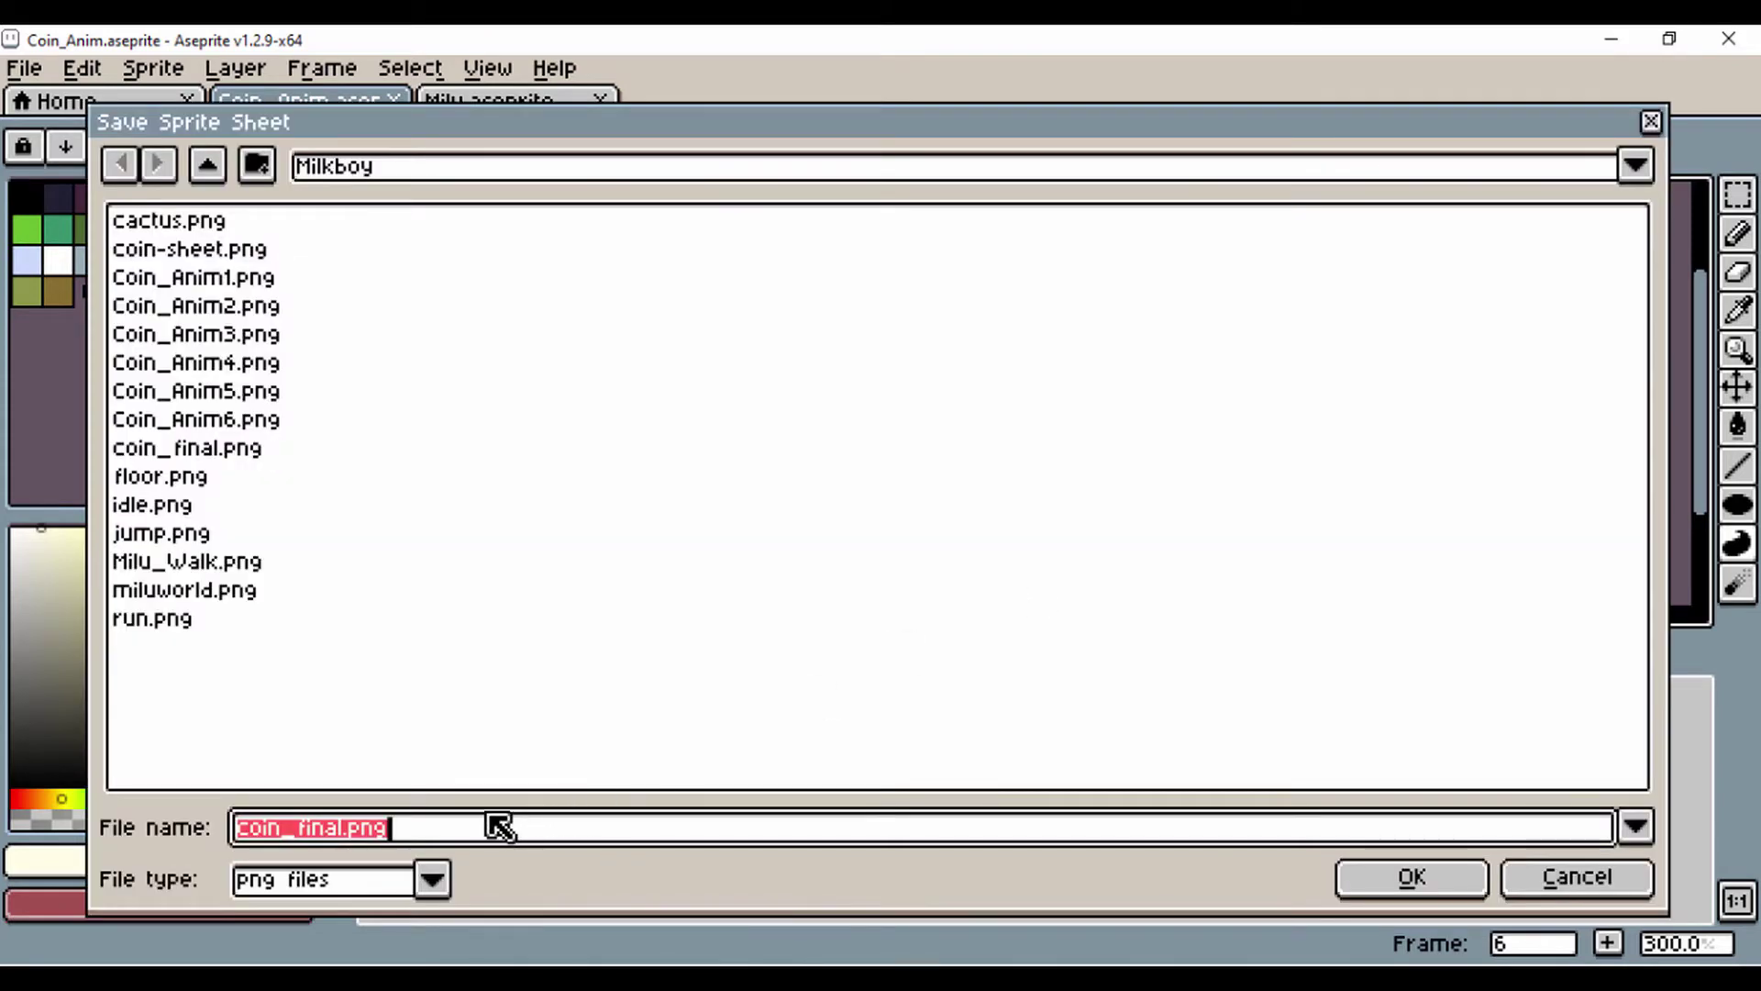
{"action": "type", "text": "coin_fre"}
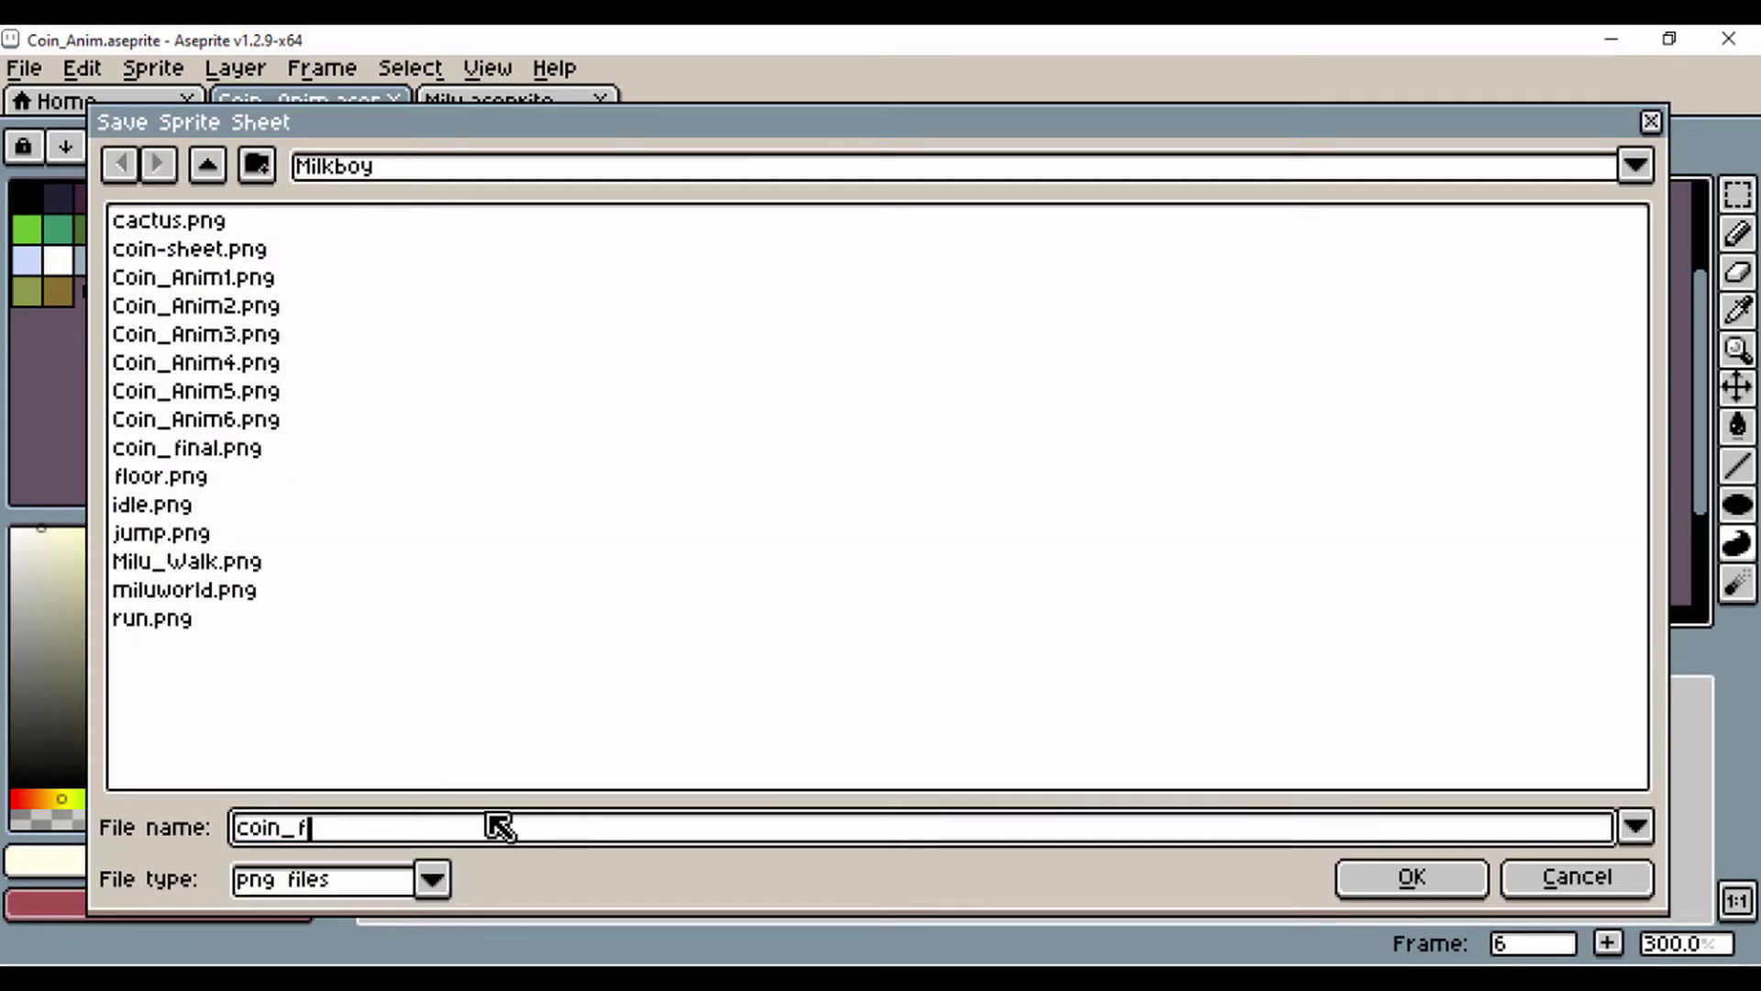
{"action": "key", "text": "Return"}
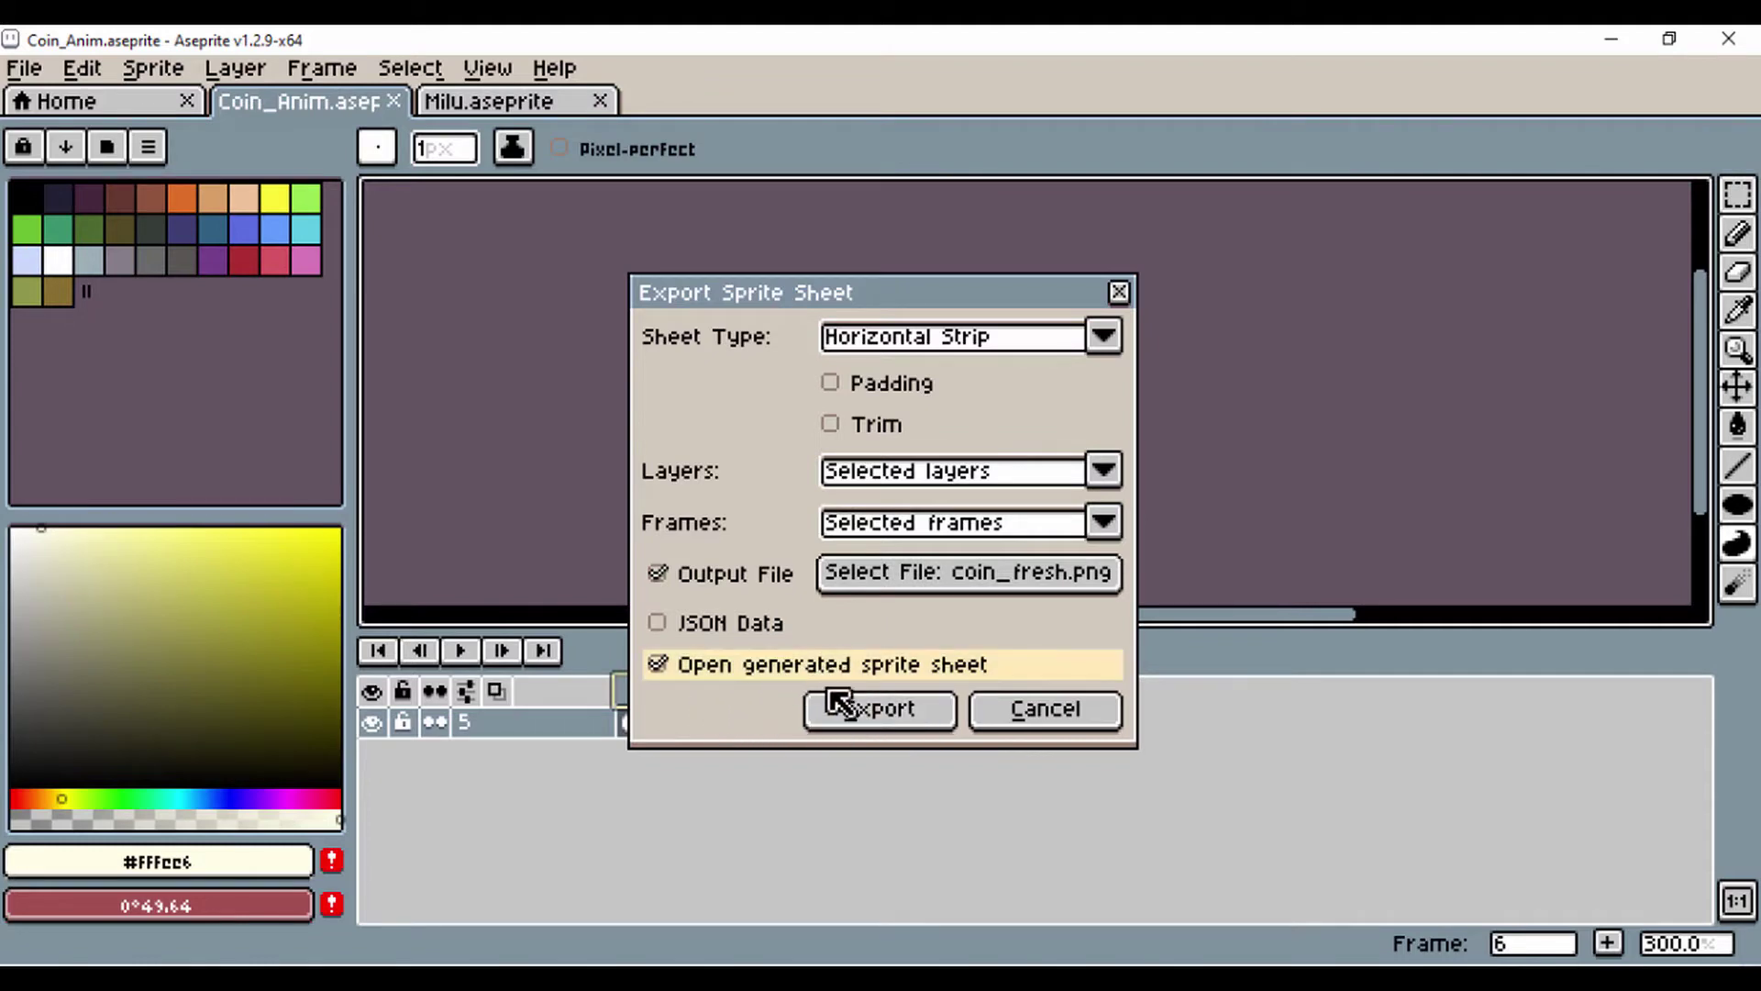
{"action": "left_click", "coordinate": [840, 711]}
{"action": "scroll", "coordinate": [983, 499], "scroll_direction": "up", "scroll_amount": 4}
{"action": "scroll", "coordinate": [982, 499], "scroll_direction": "down", "scroll_amount": 1}
{"action": "left_click_drag", "start_coordinate": [982, 499], "coordinate": [786, 542]}
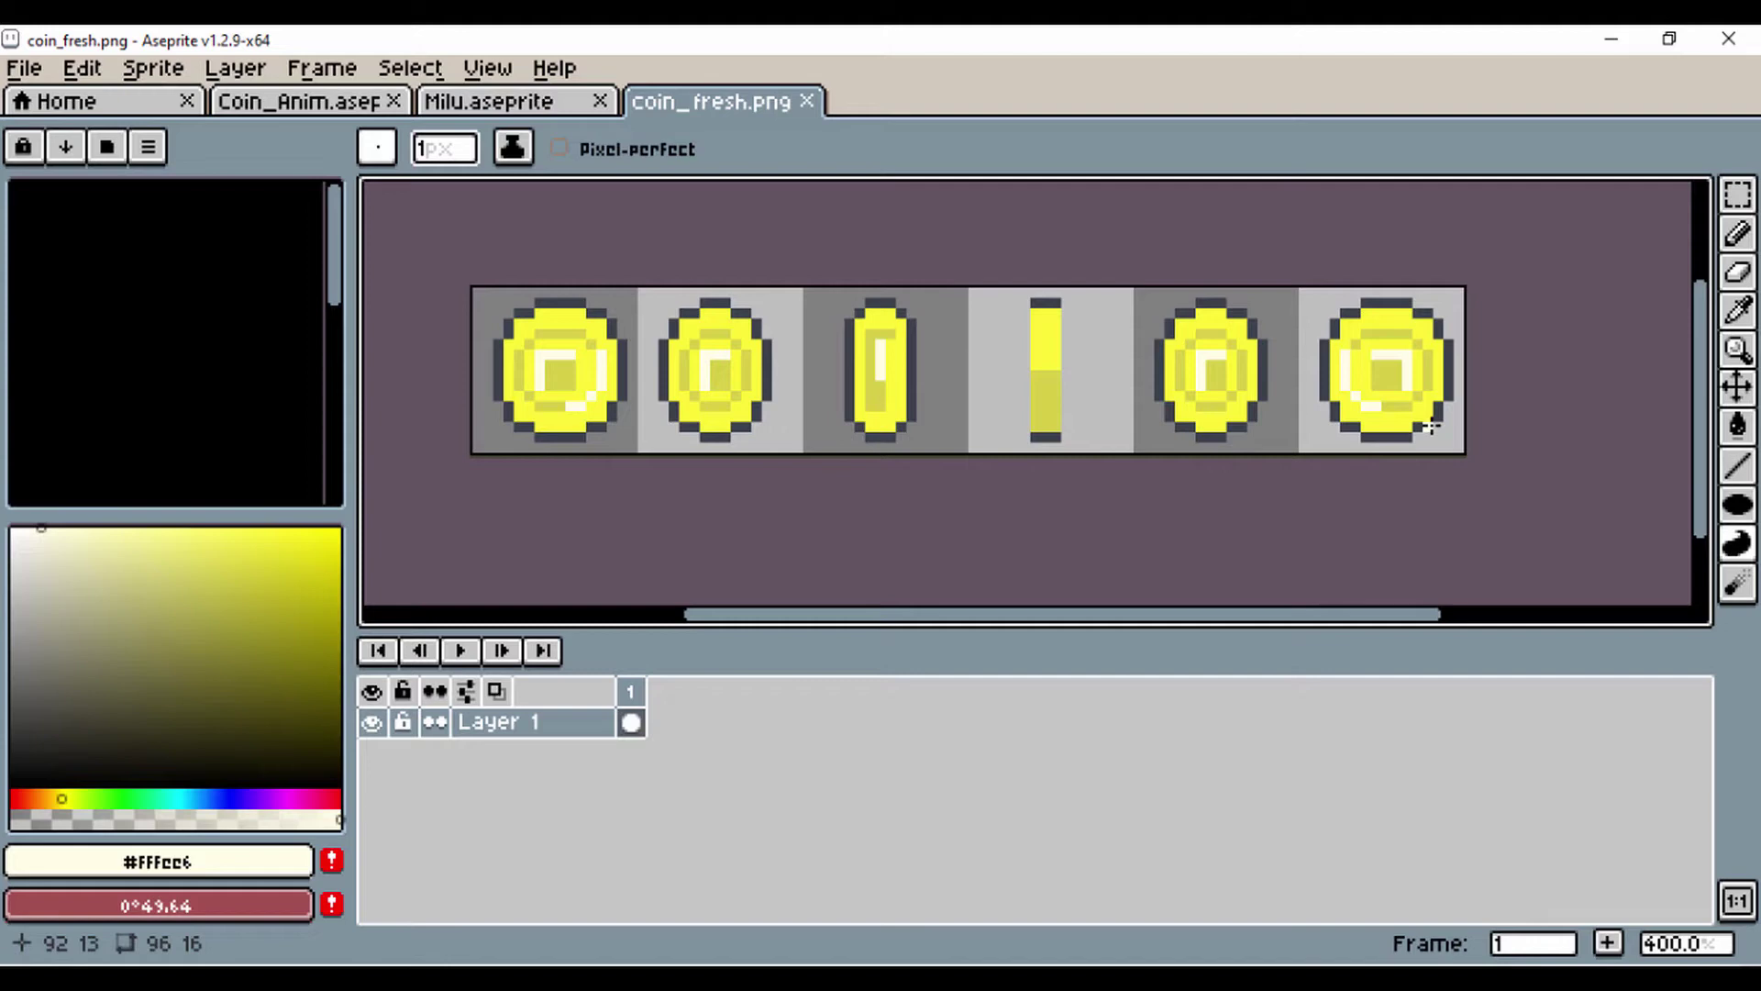
Step: Switch to the HItAndRun project in the Unity editor and look over the game scene
{"action": "left_click", "coordinate": [1616, 43]}
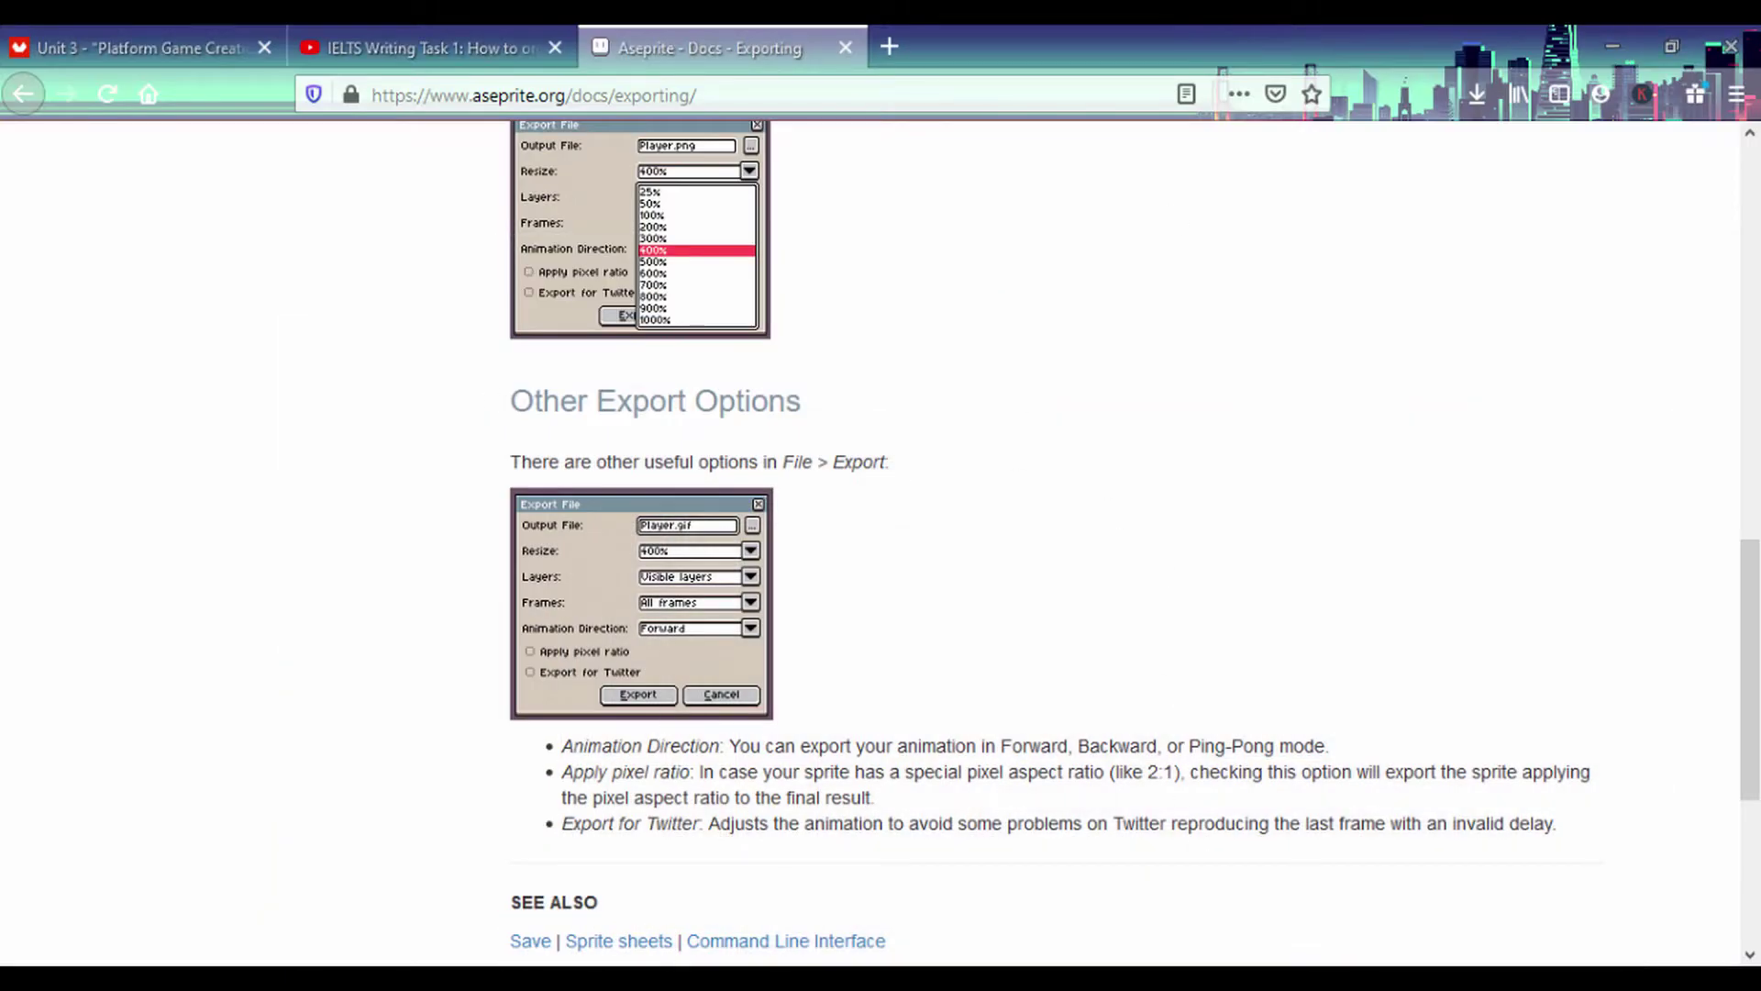
{"action": "left_click", "coordinate": [1618, 46]}
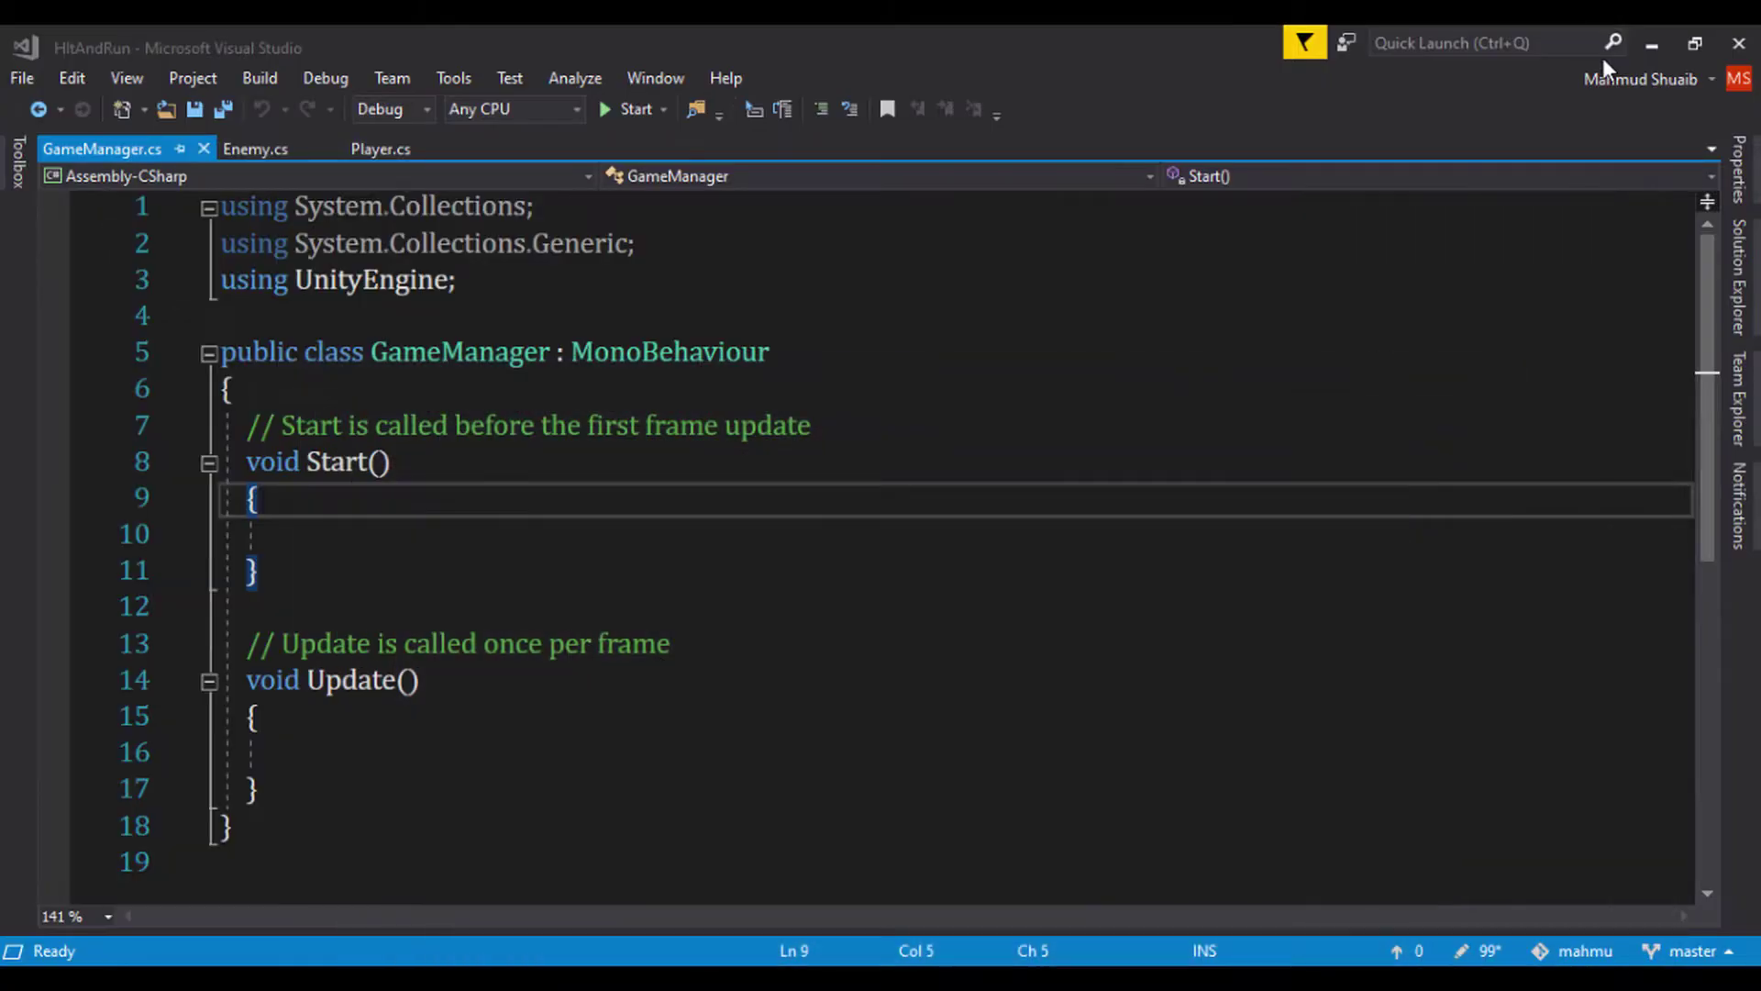
{"action": "left_click", "coordinate": [1652, 46]}
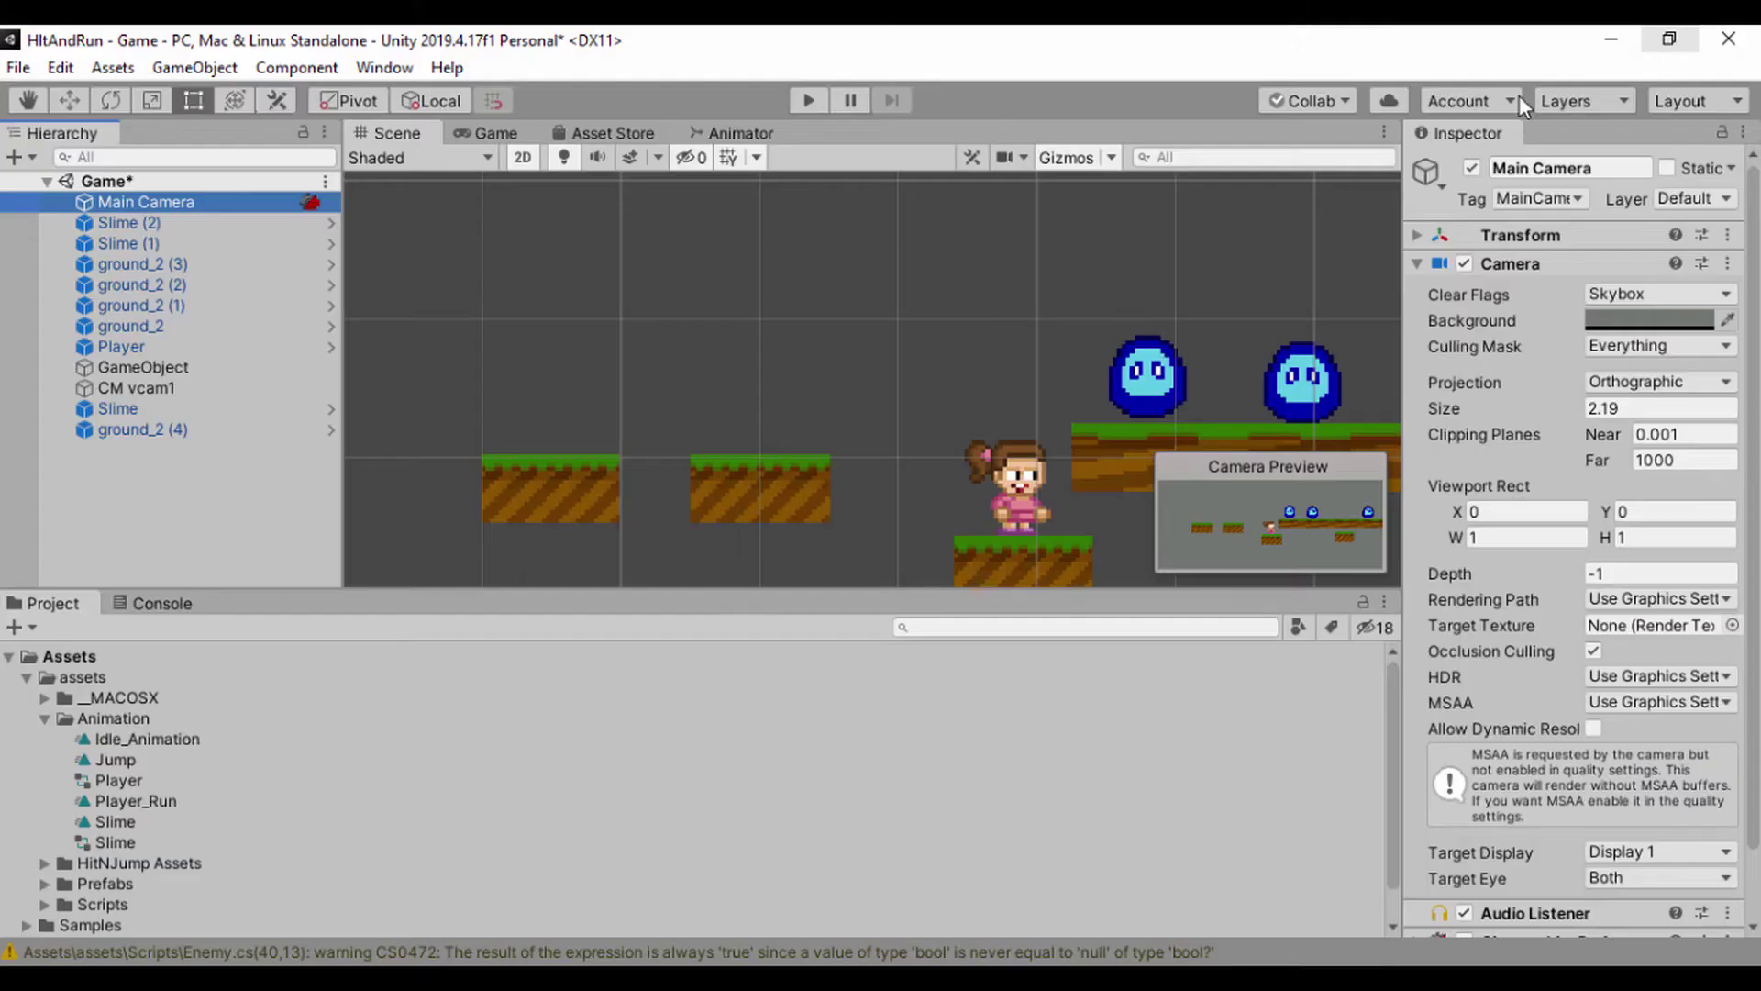
{"action": "scroll", "coordinate": [794, 371], "scroll_direction": "down", "scroll_amount": 5}
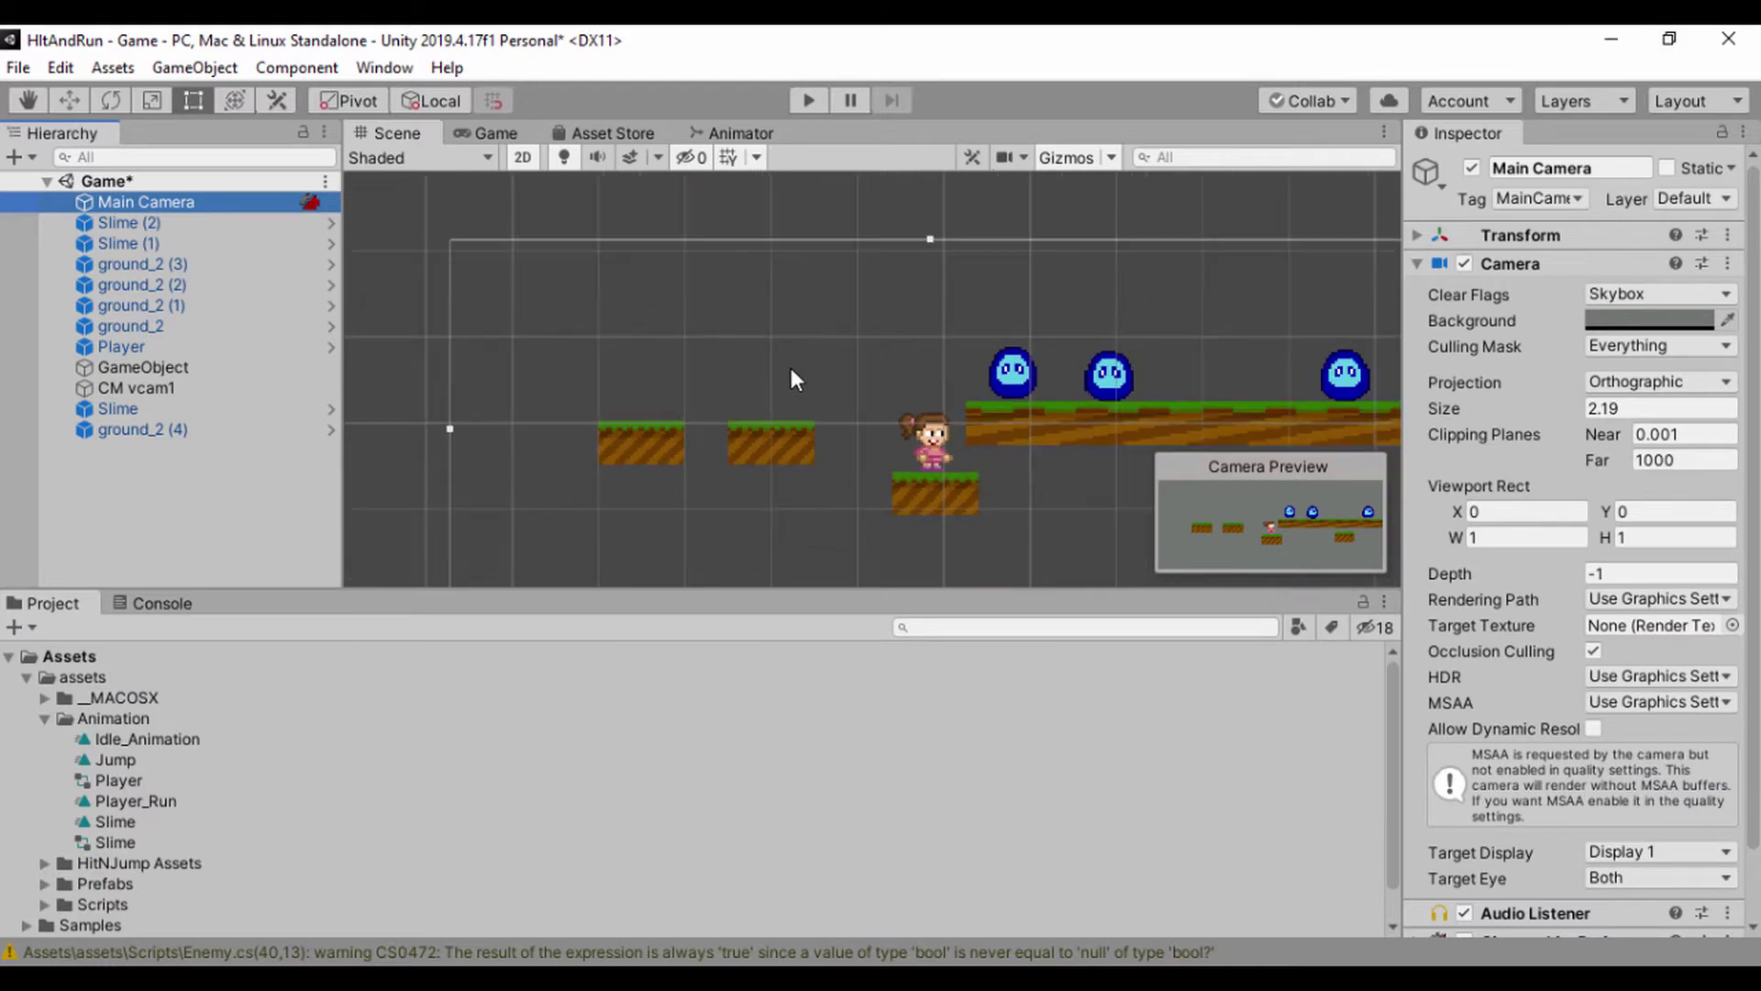
{"action": "scroll", "coordinate": [791, 369], "scroll_direction": "down", "scroll_amount": 3}
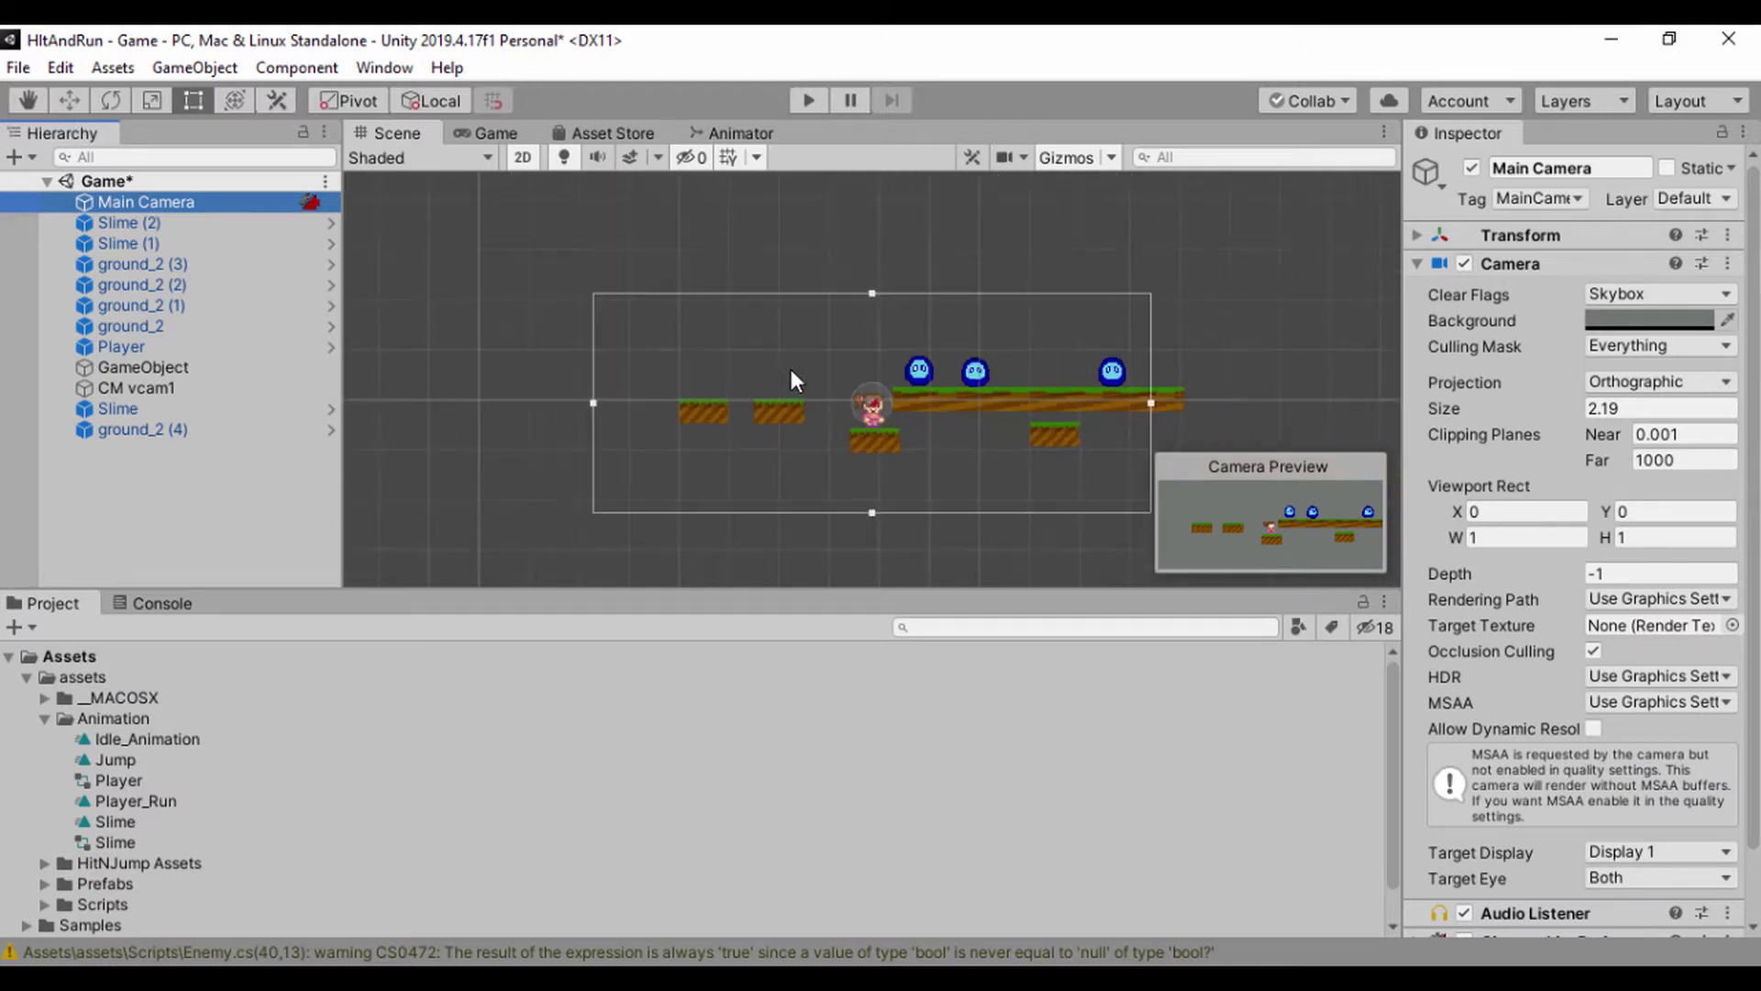
{"action": "scroll", "coordinate": [791, 367], "scroll_direction": "up", "scroll_amount": 4}
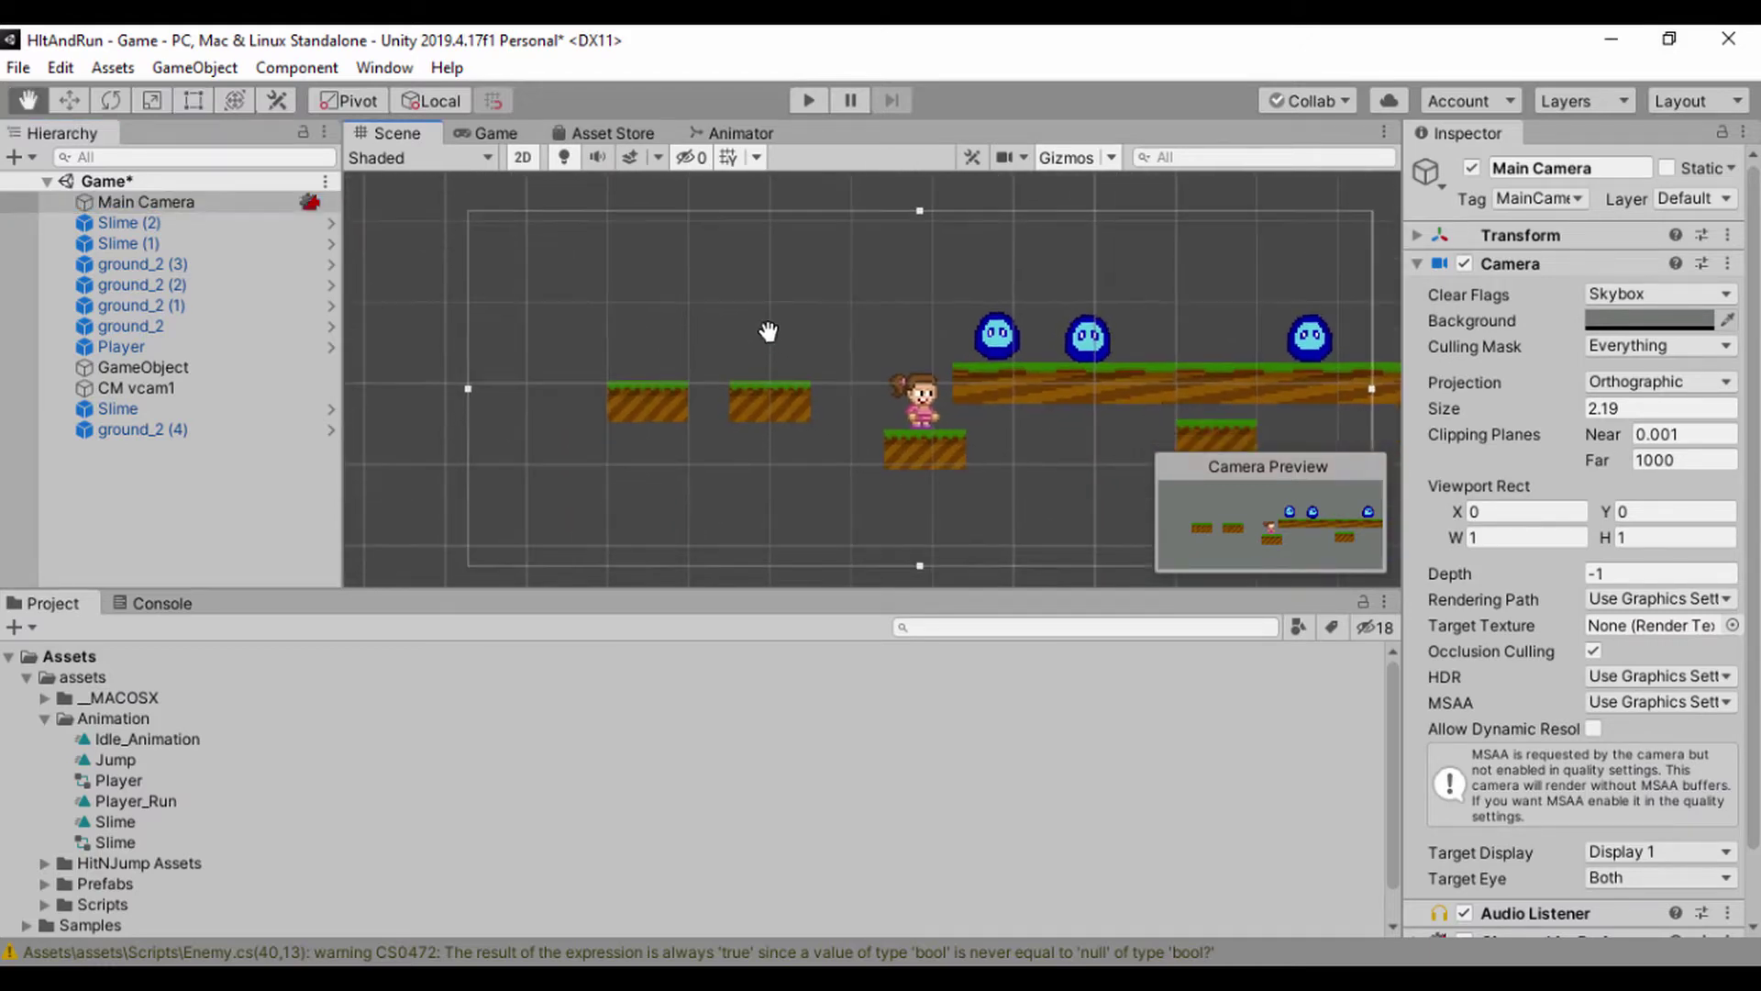
Step: Collapse the Animation and assets folders, and shrink the Unity window and move it aside to make room for another window
{"action": "left_click", "coordinate": [44, 718]}
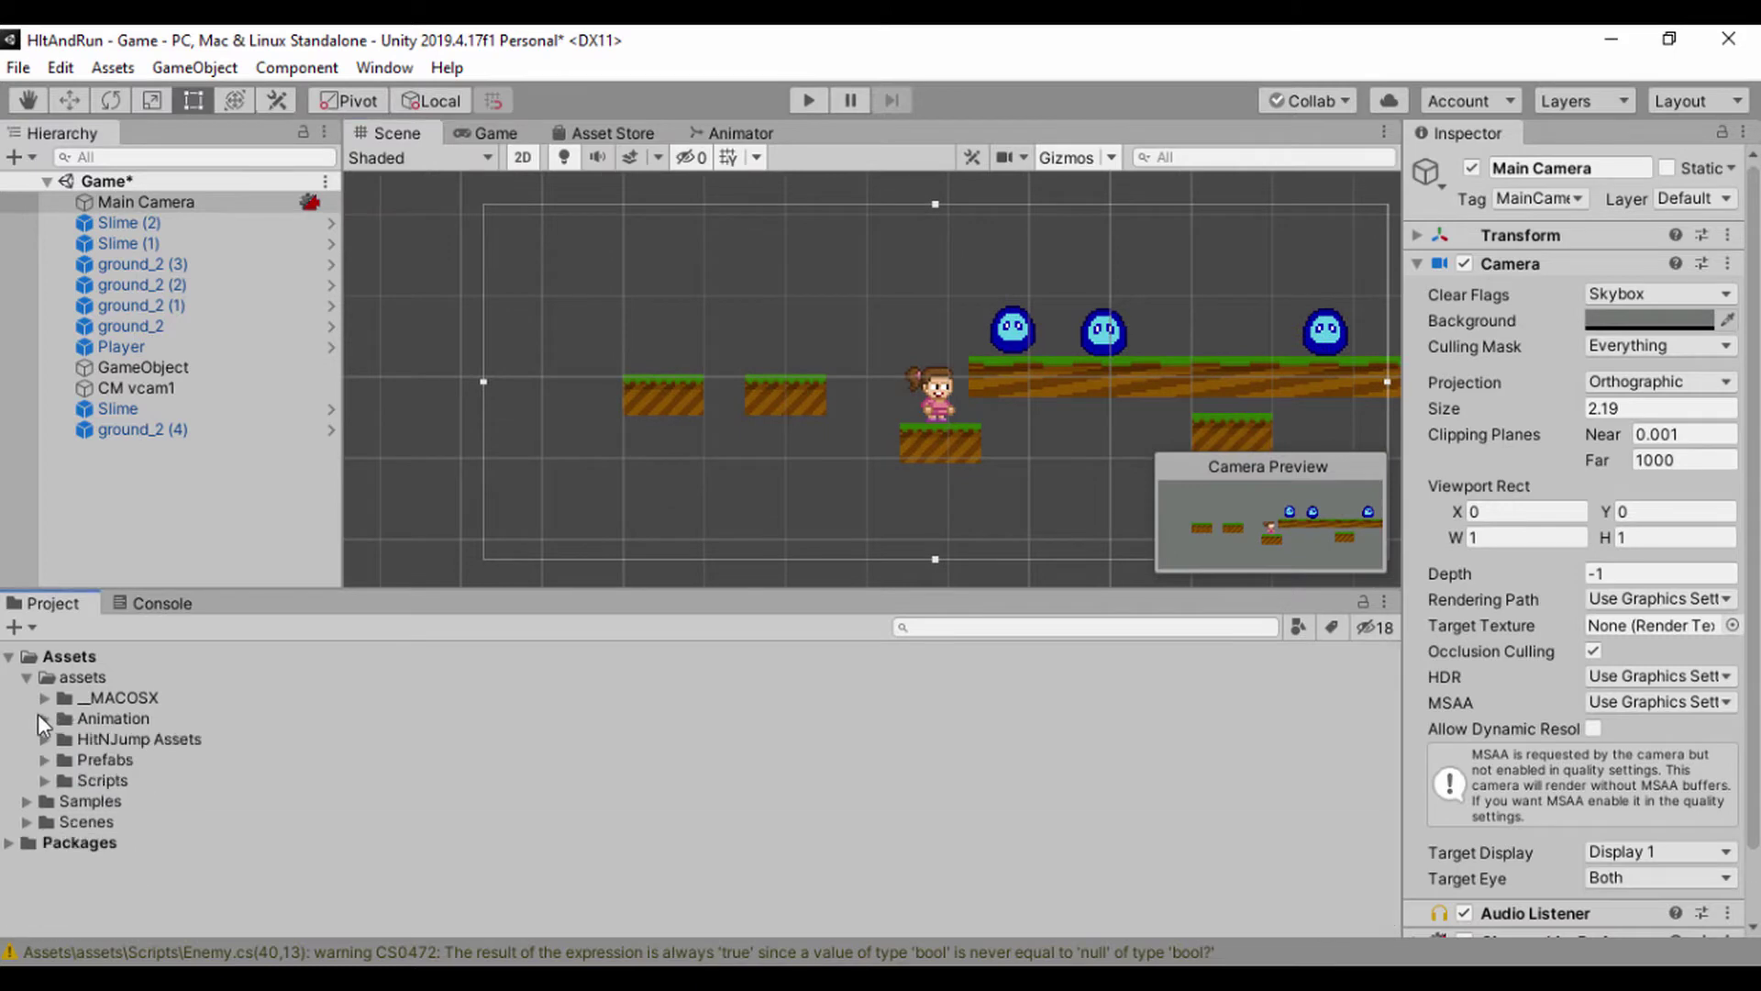
{"action": "left_click", "coordinate": [25, 678]}
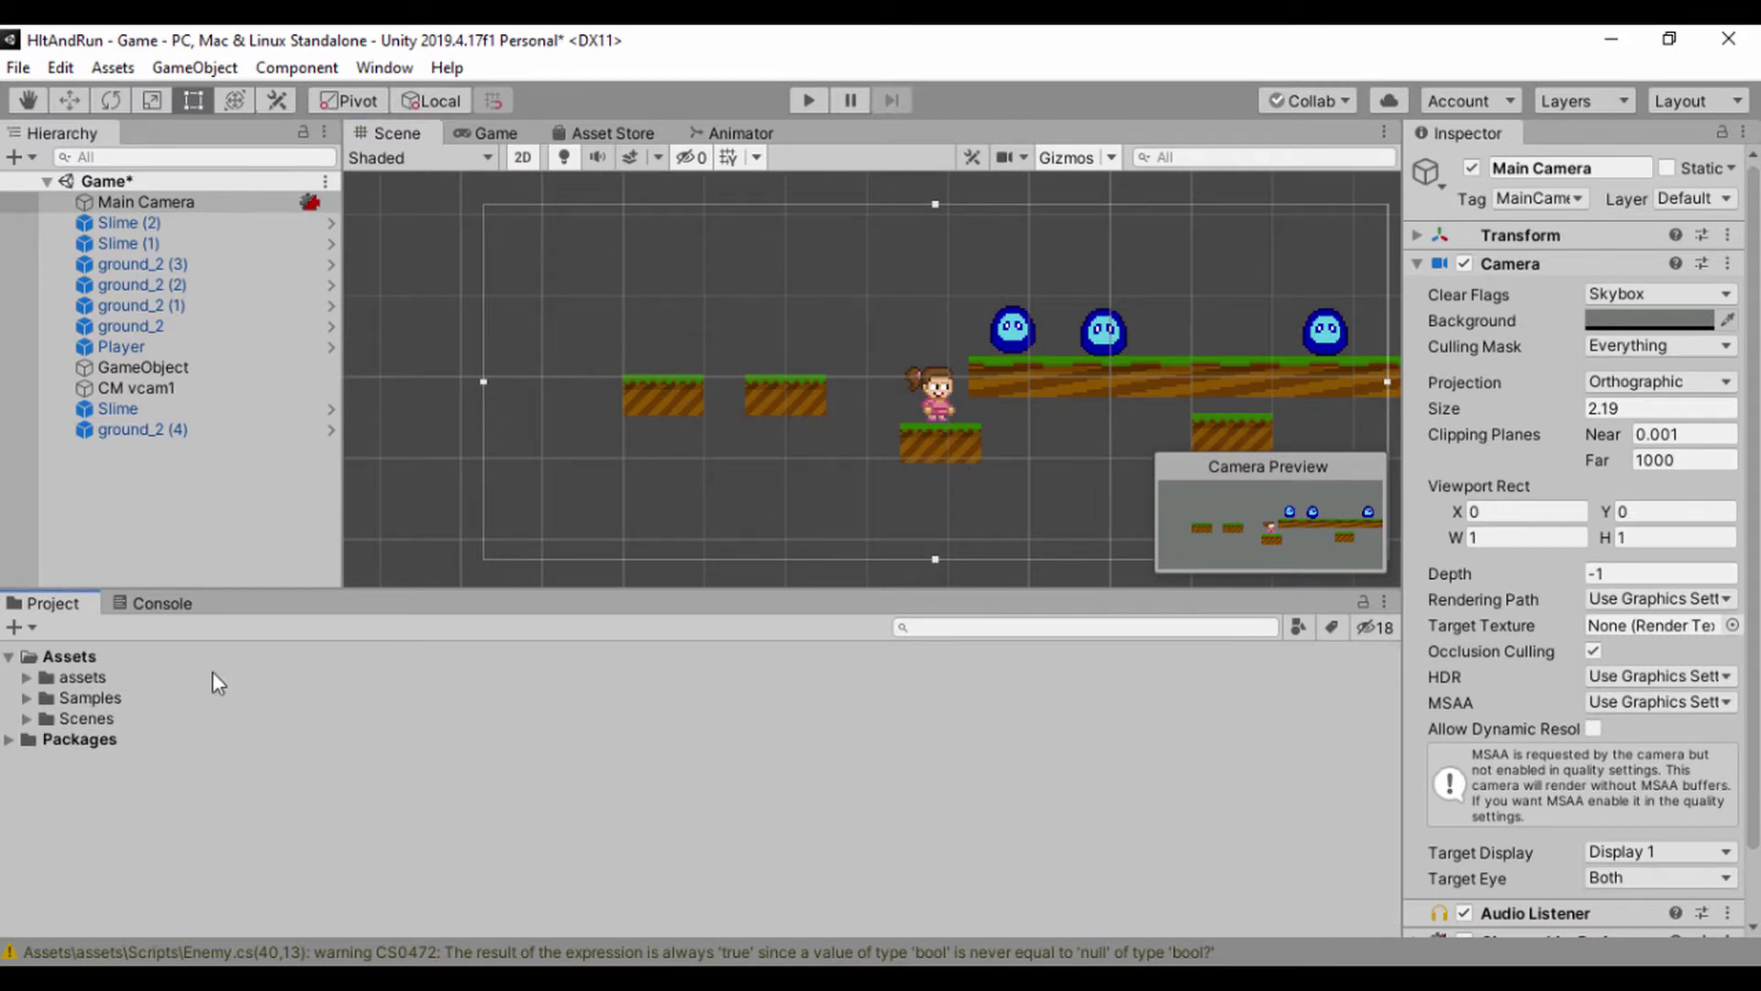
{"action": "left_click", "coordinate": [1635, 45]}
{"action": "left_click", "coordinate": [1668, 52]}
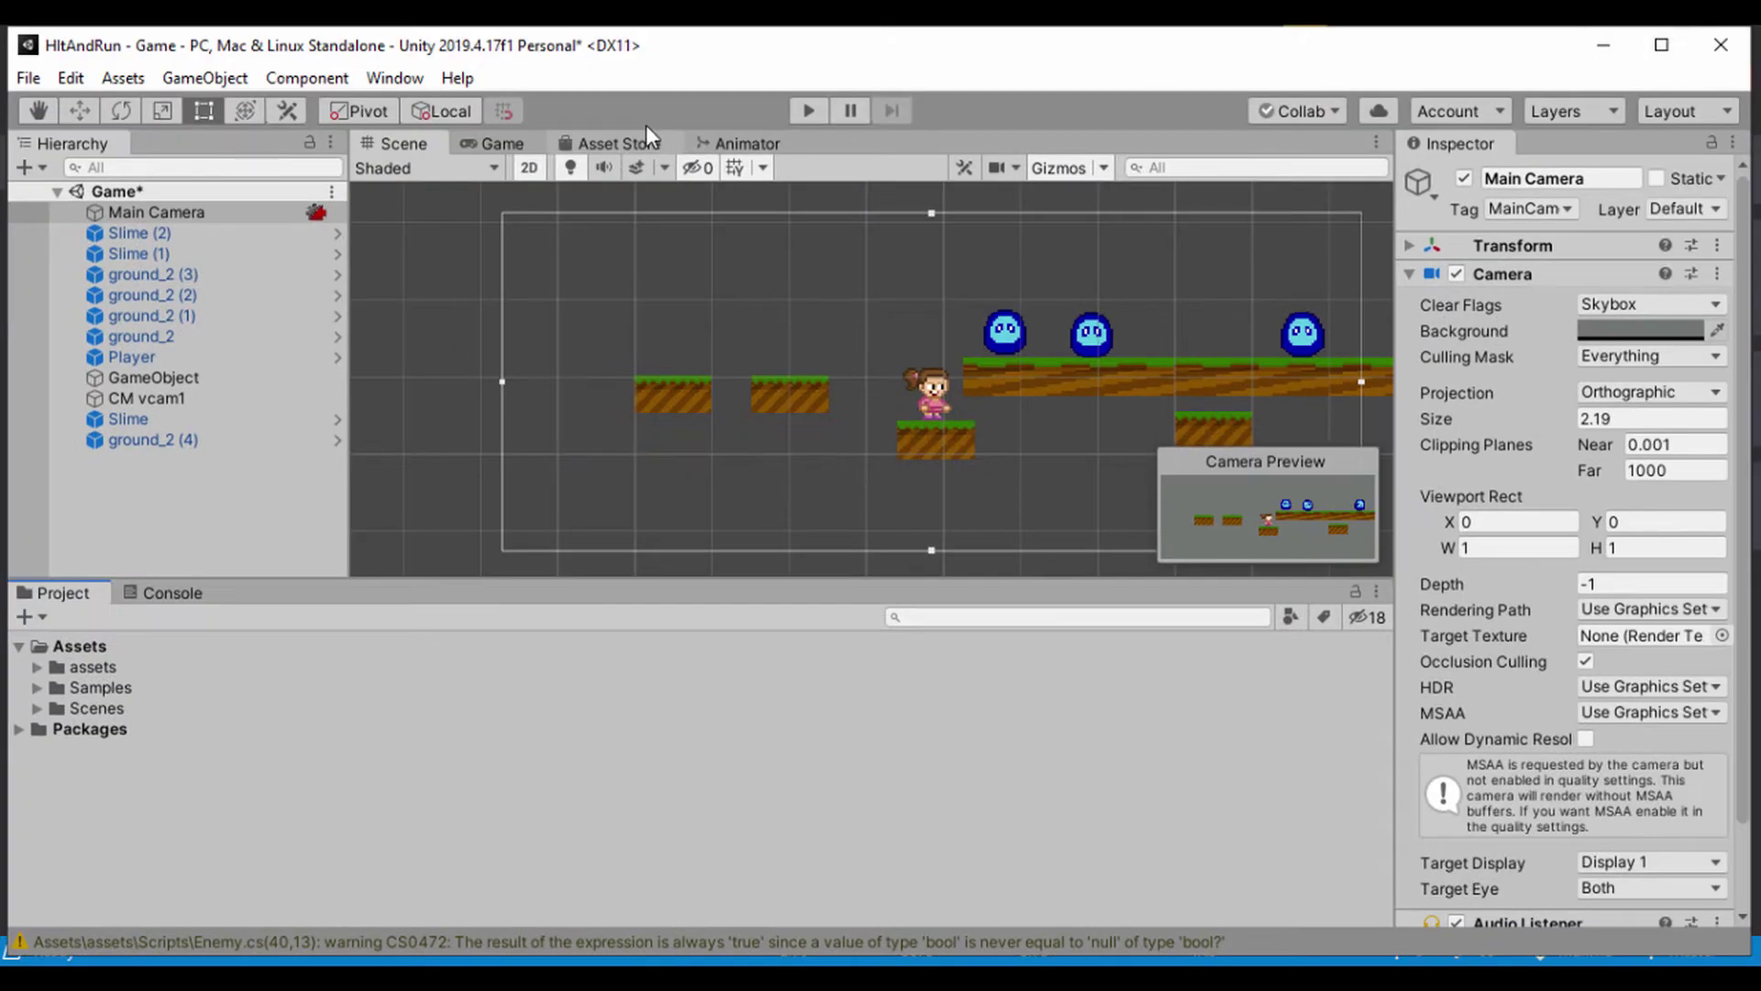
{"action": "double_click", "coordinate": [630, 57]}
{"action": "left_click_drag", "start_coordinate": [562, 161], "coordinate": [833, 48]}
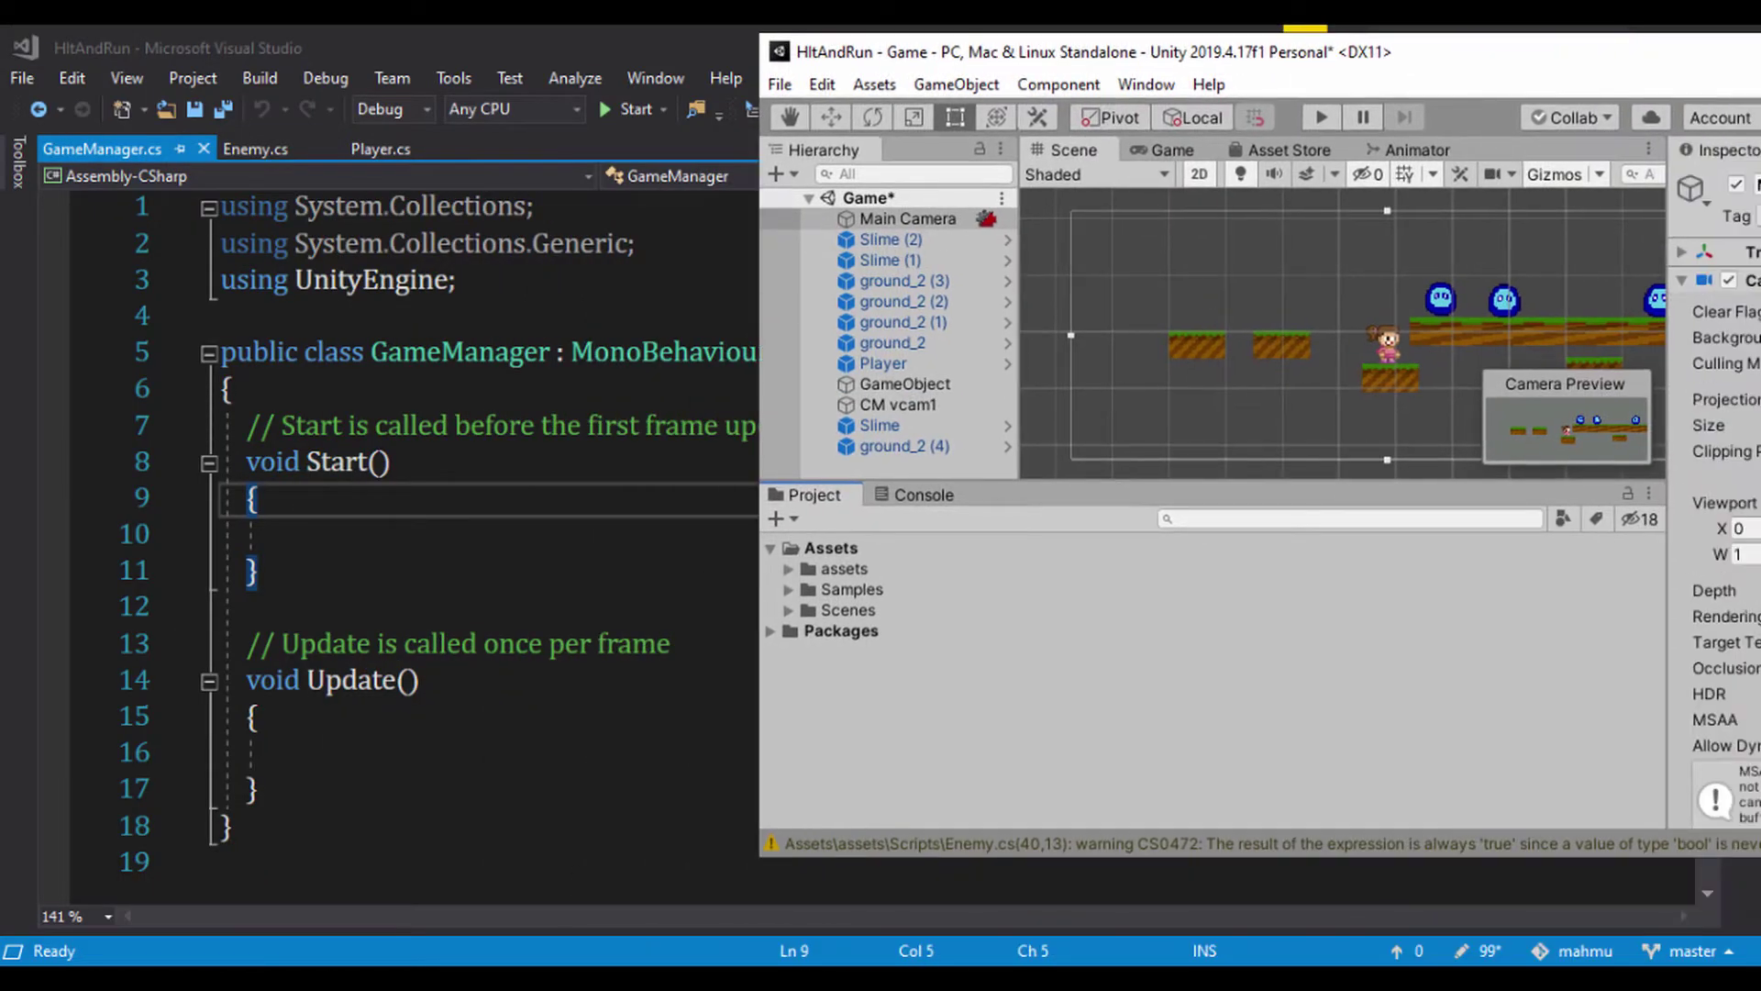
Step: Switch to the Milkboy folder in File Explorer and open the coin_fresh image
{"action": "mouse_move", "coordinate": [659, 959]}
{"action": "left_click", "coordinate": [730, 800]}
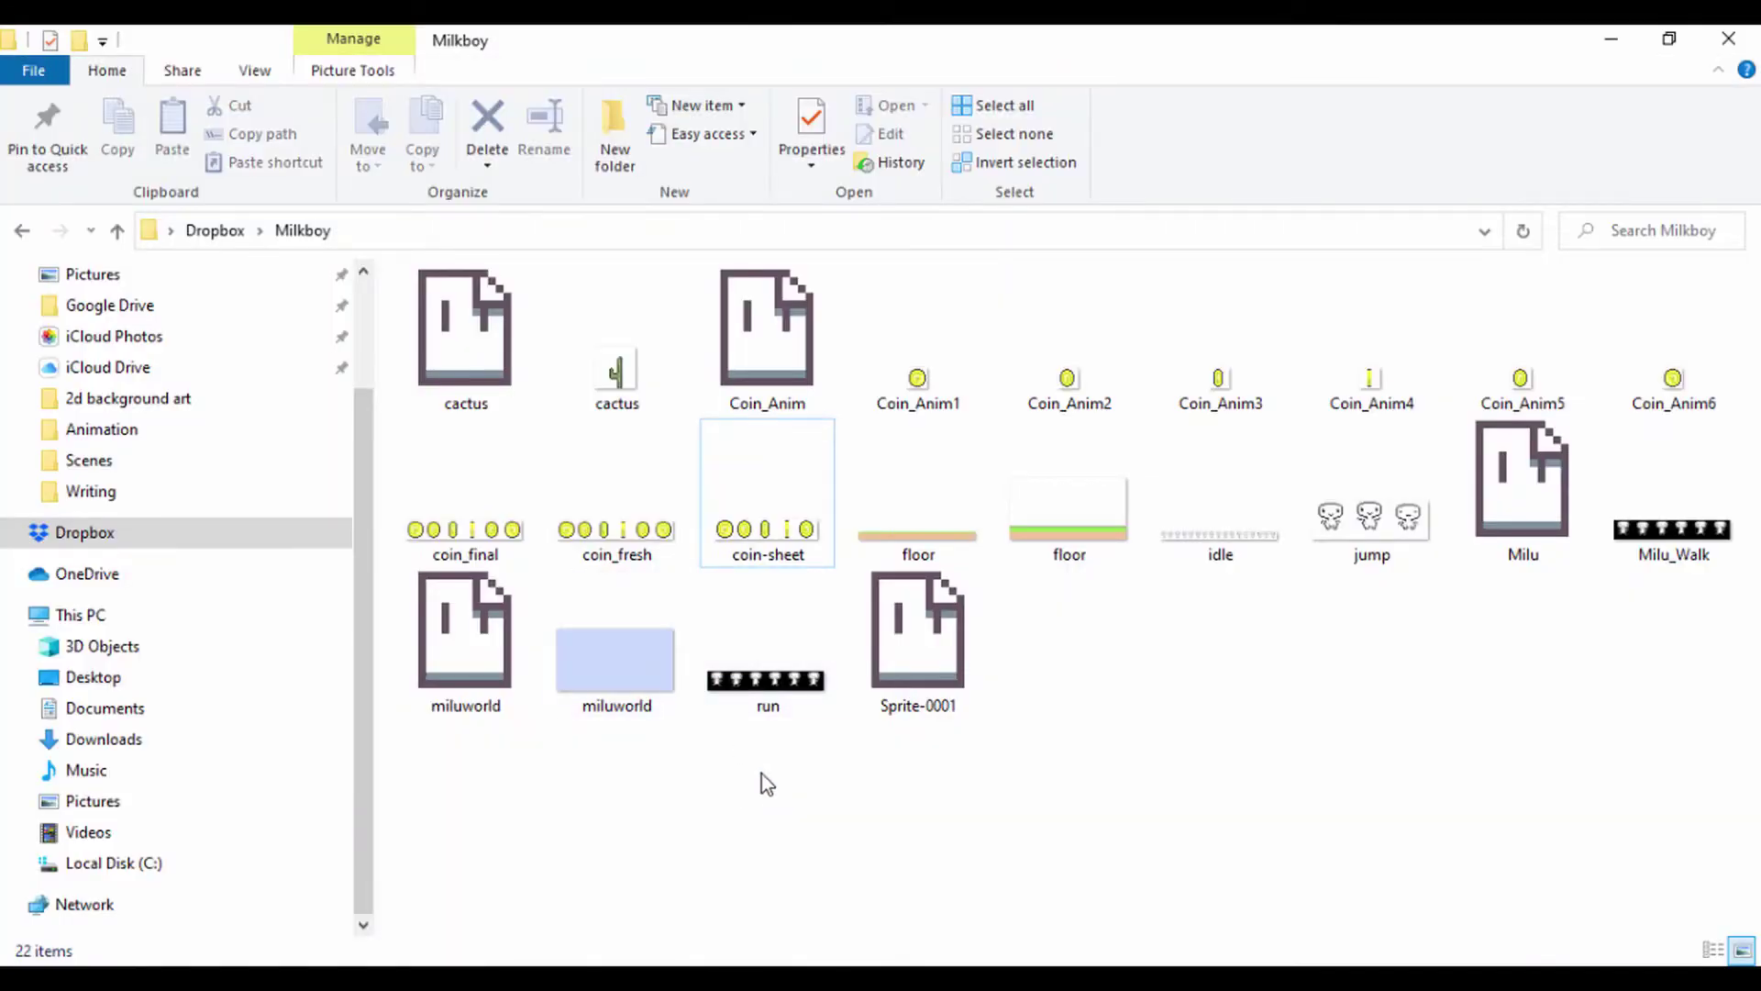
{"action": "double_click", "coordinate": [601, 534]}
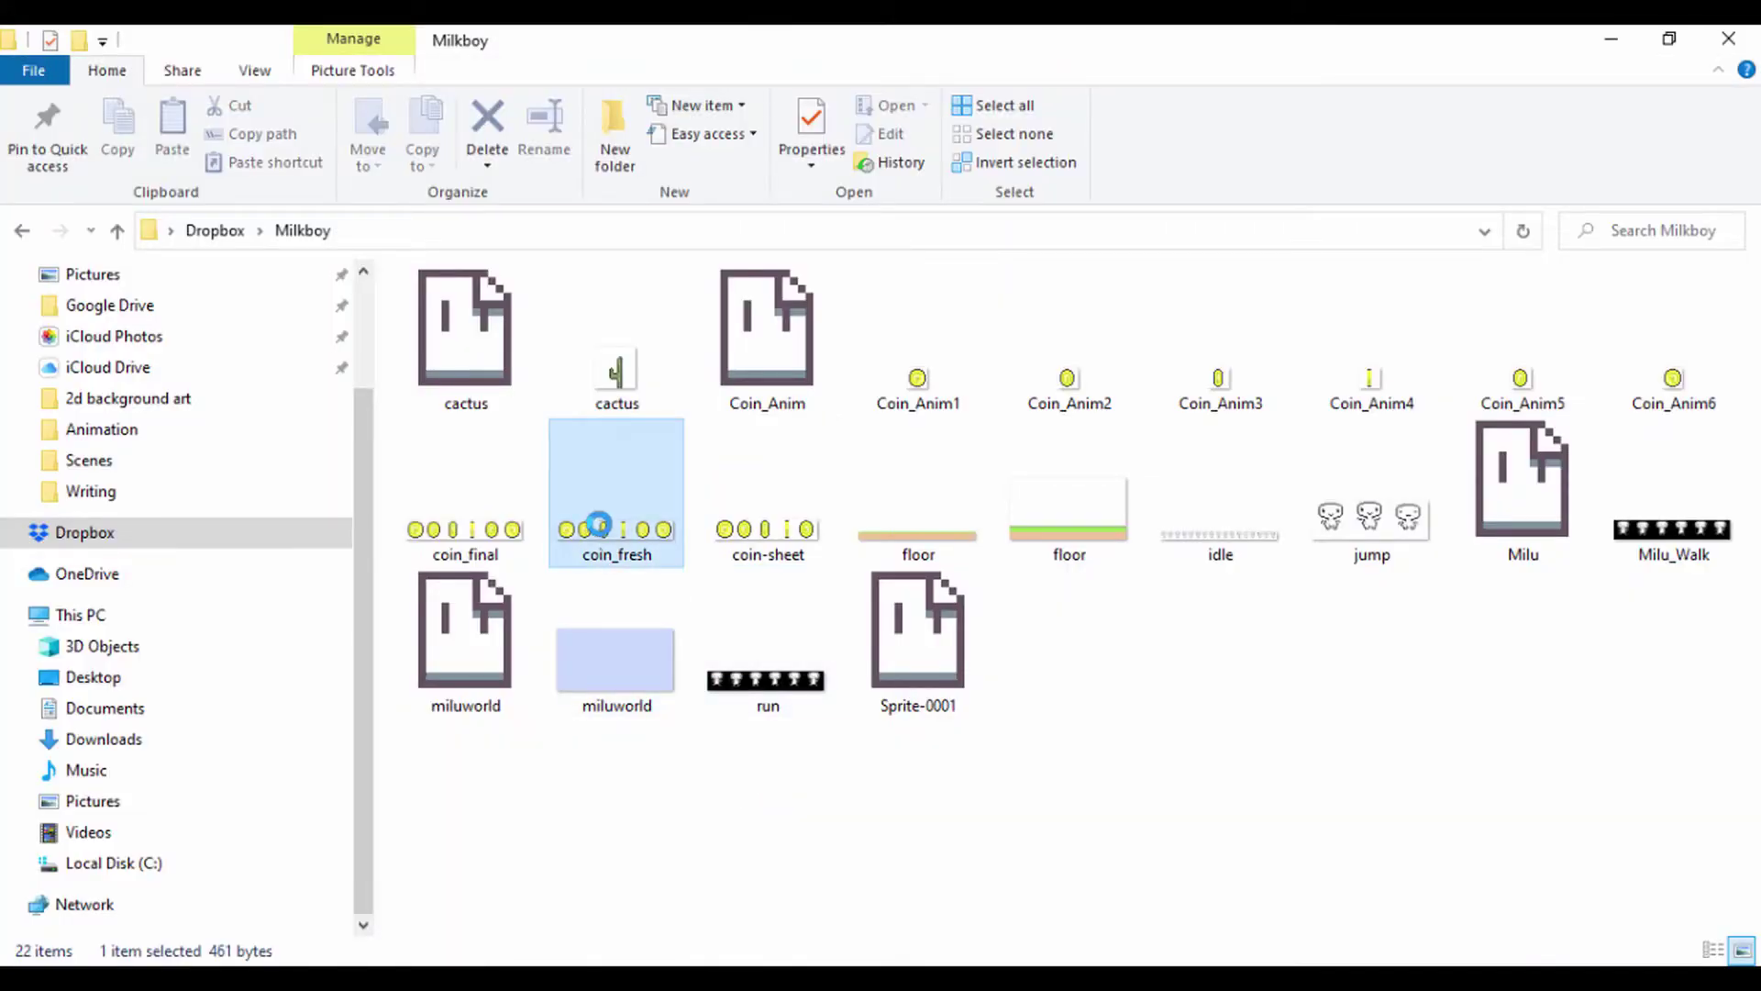
Step: Display the Milkboy folder's files as extra large icons and select the coin_fresh image
{"action": "right_click", "coordinate": [1032, 672]}
{"action": "mouse_move", "coordinate": [940, 230]}
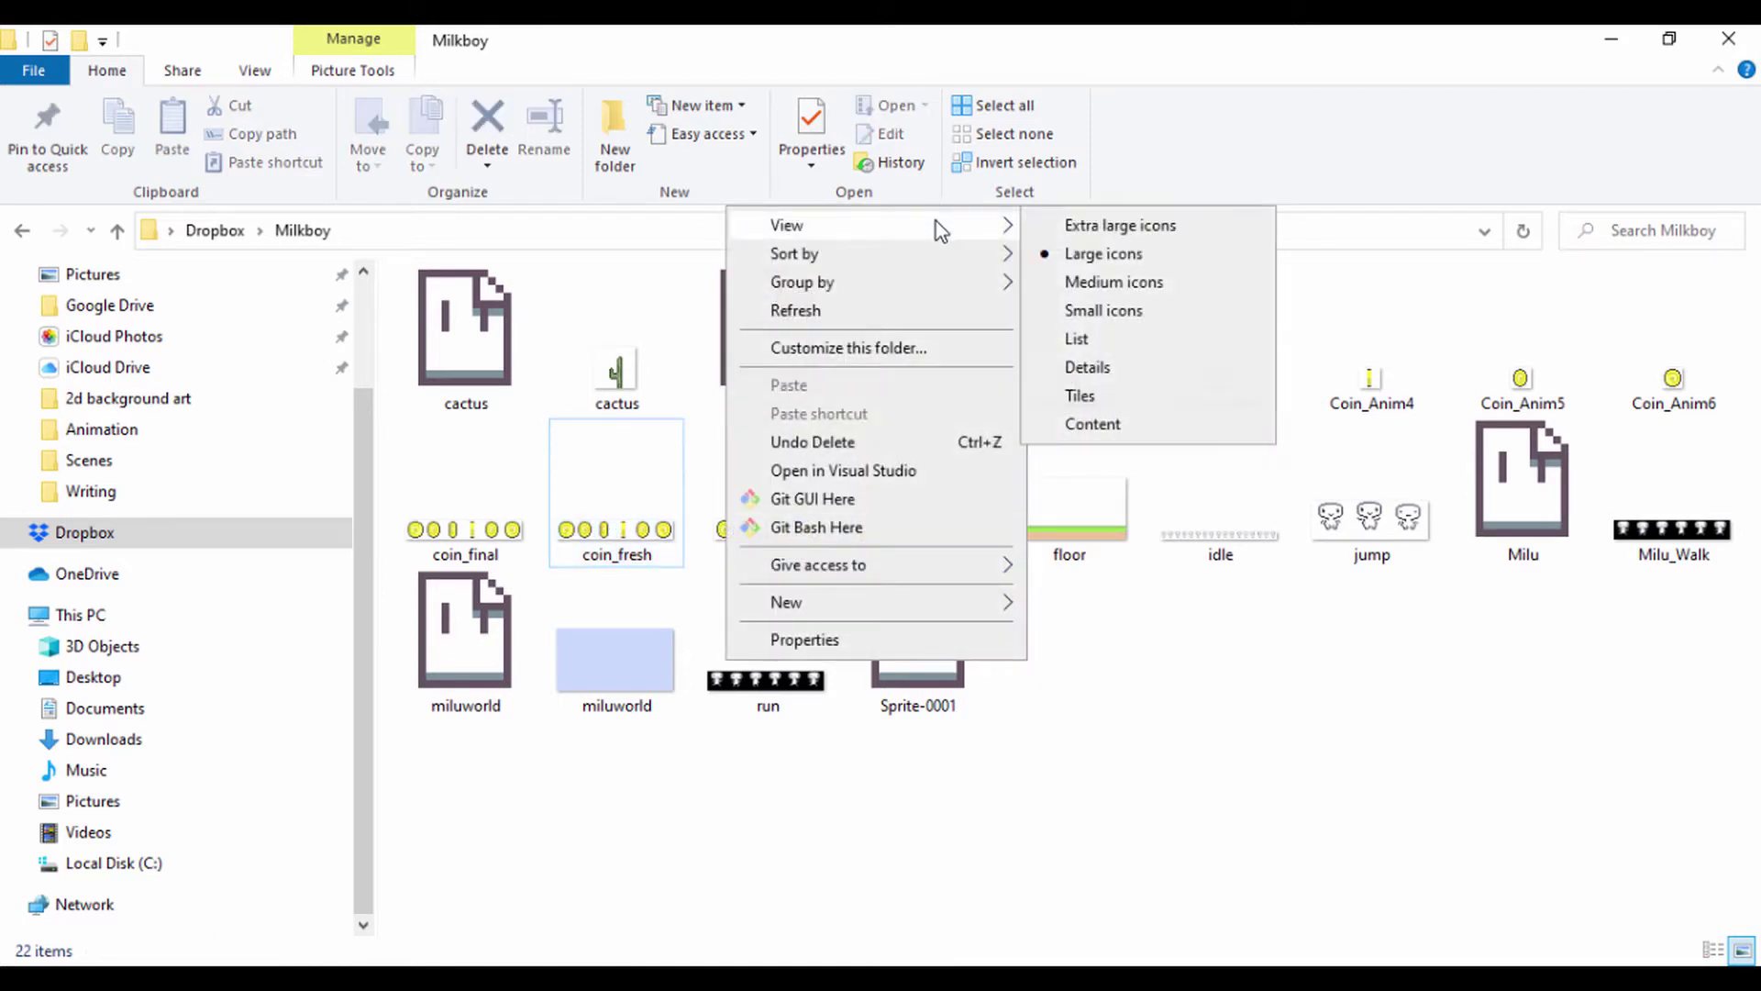
{"action": "left_click", "coordinate": [1101, 225]}
{"action": "scroll", "coordinate": [789, 460], "scroll_direction": "down", "scroll_amount": 3}
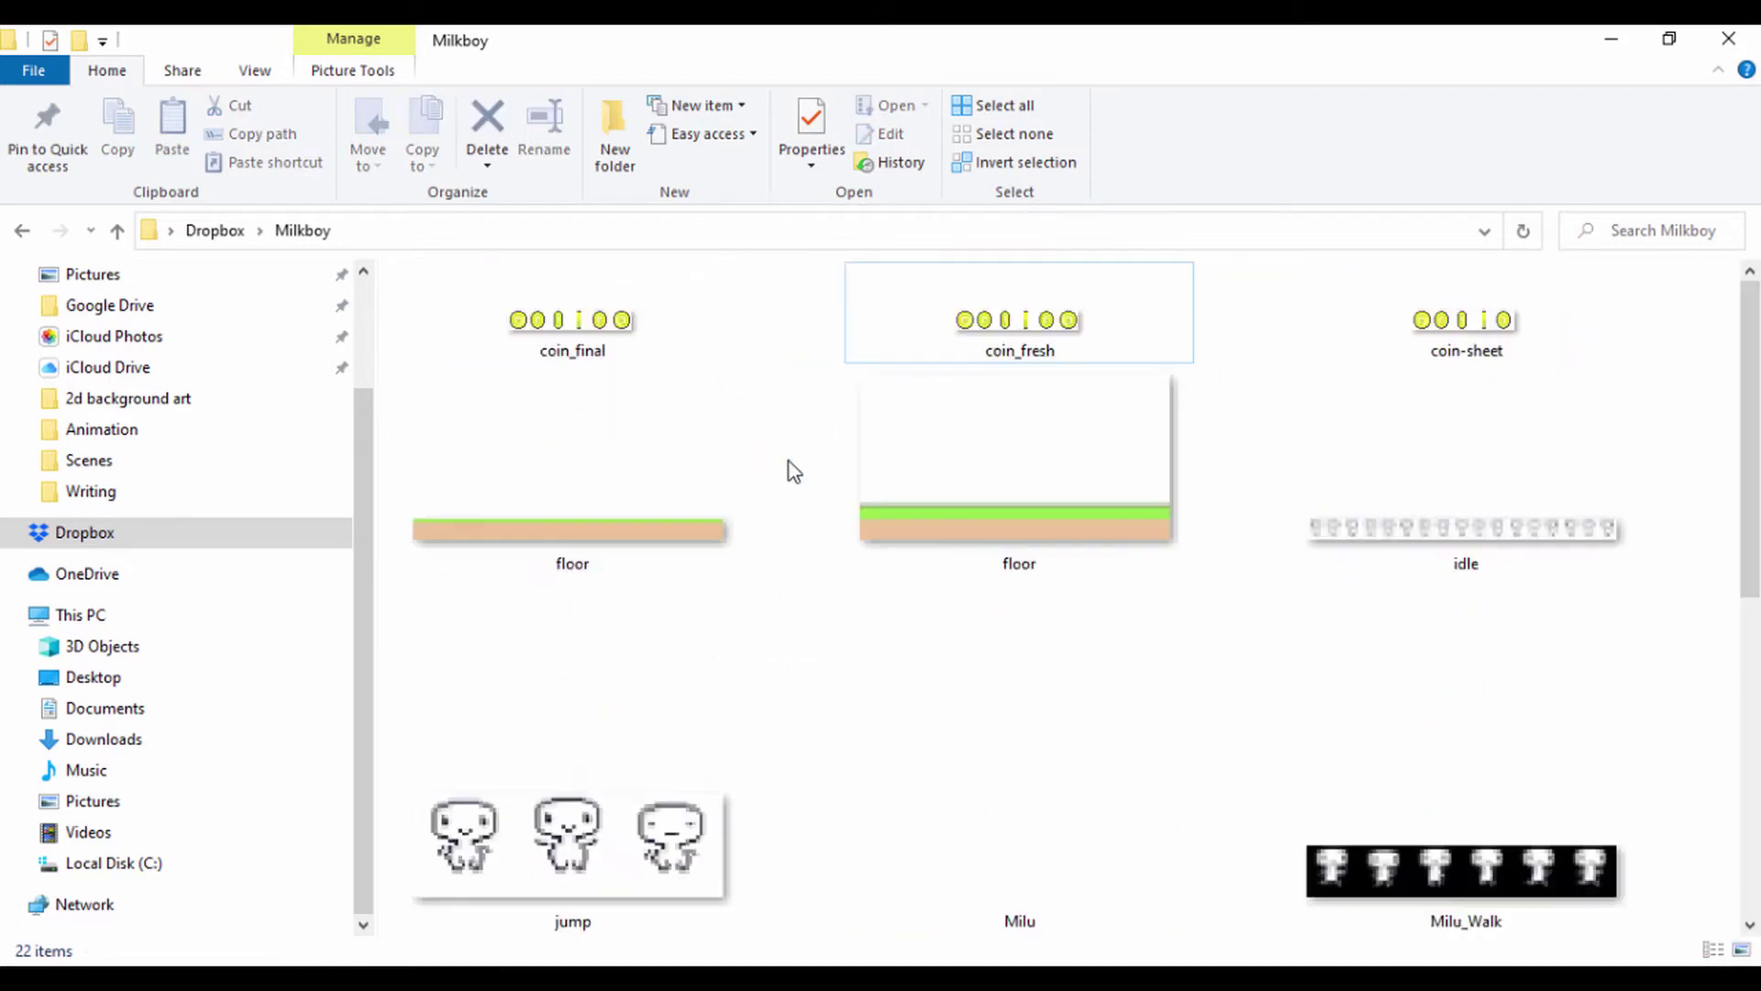
{"action": "left_click", "coordinate": [1014, 316]}
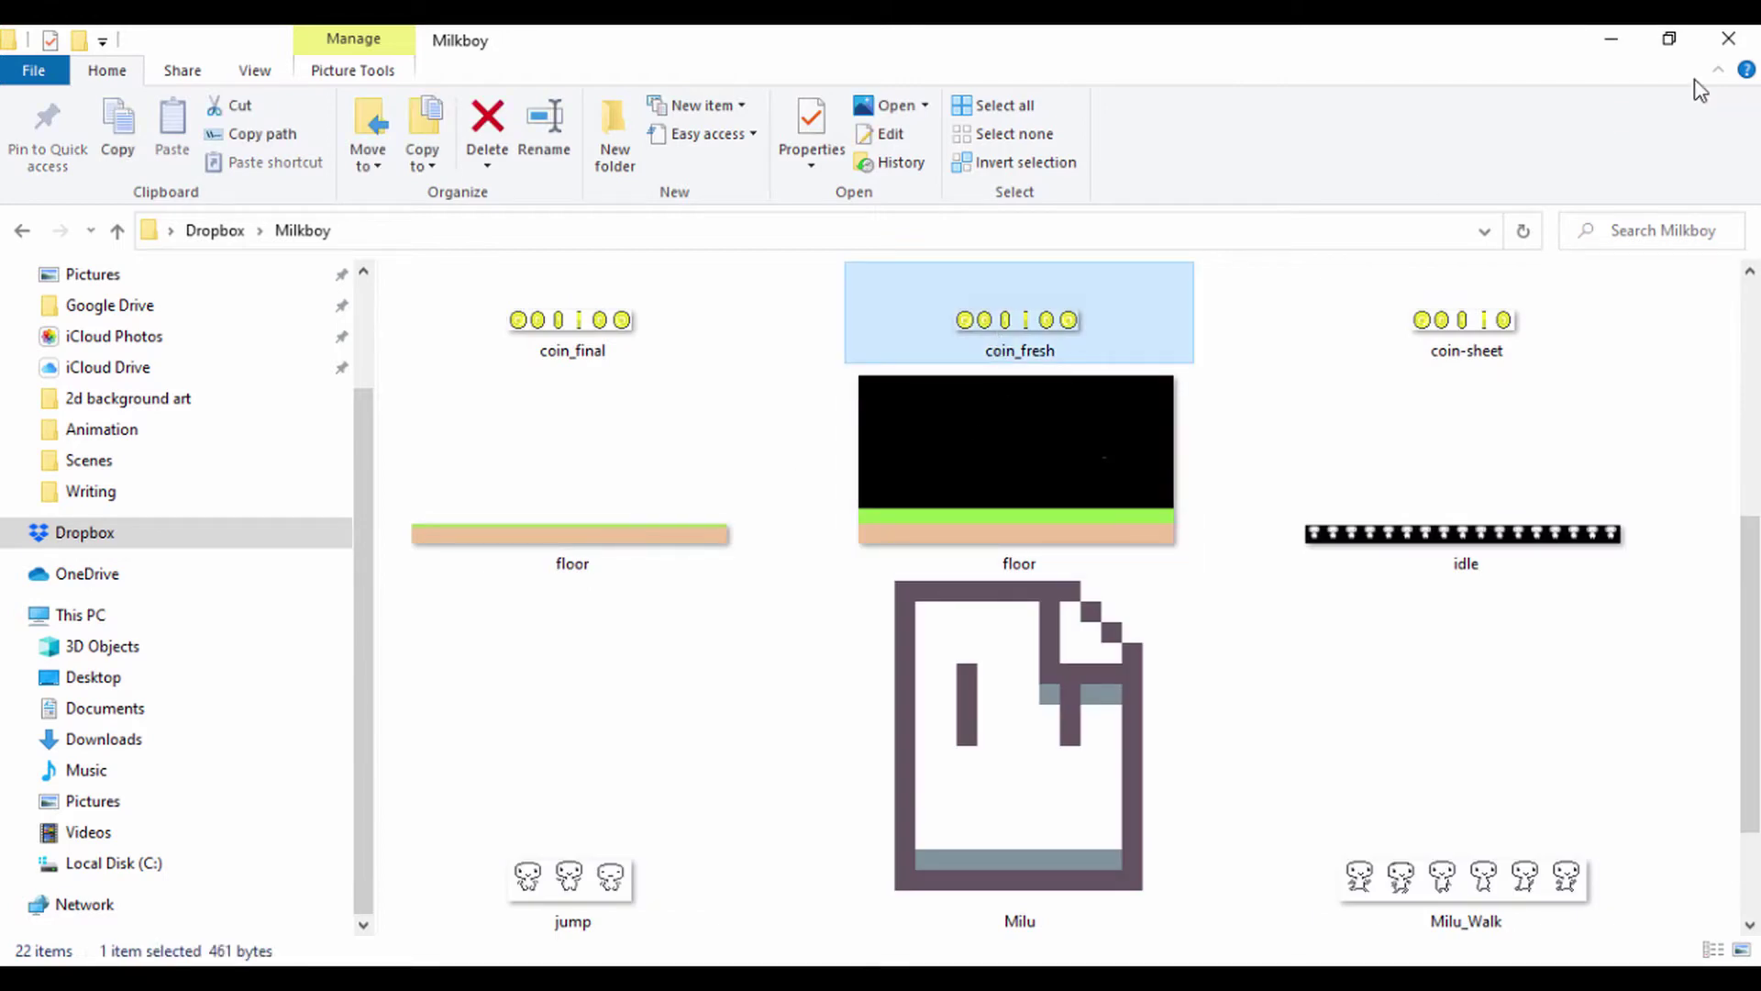
Step: Shrink the Milkboy folder window, show its files as medium icons, and place it beside the Unity window
{"action": "left_click", "coordinate": [1669, 39]}
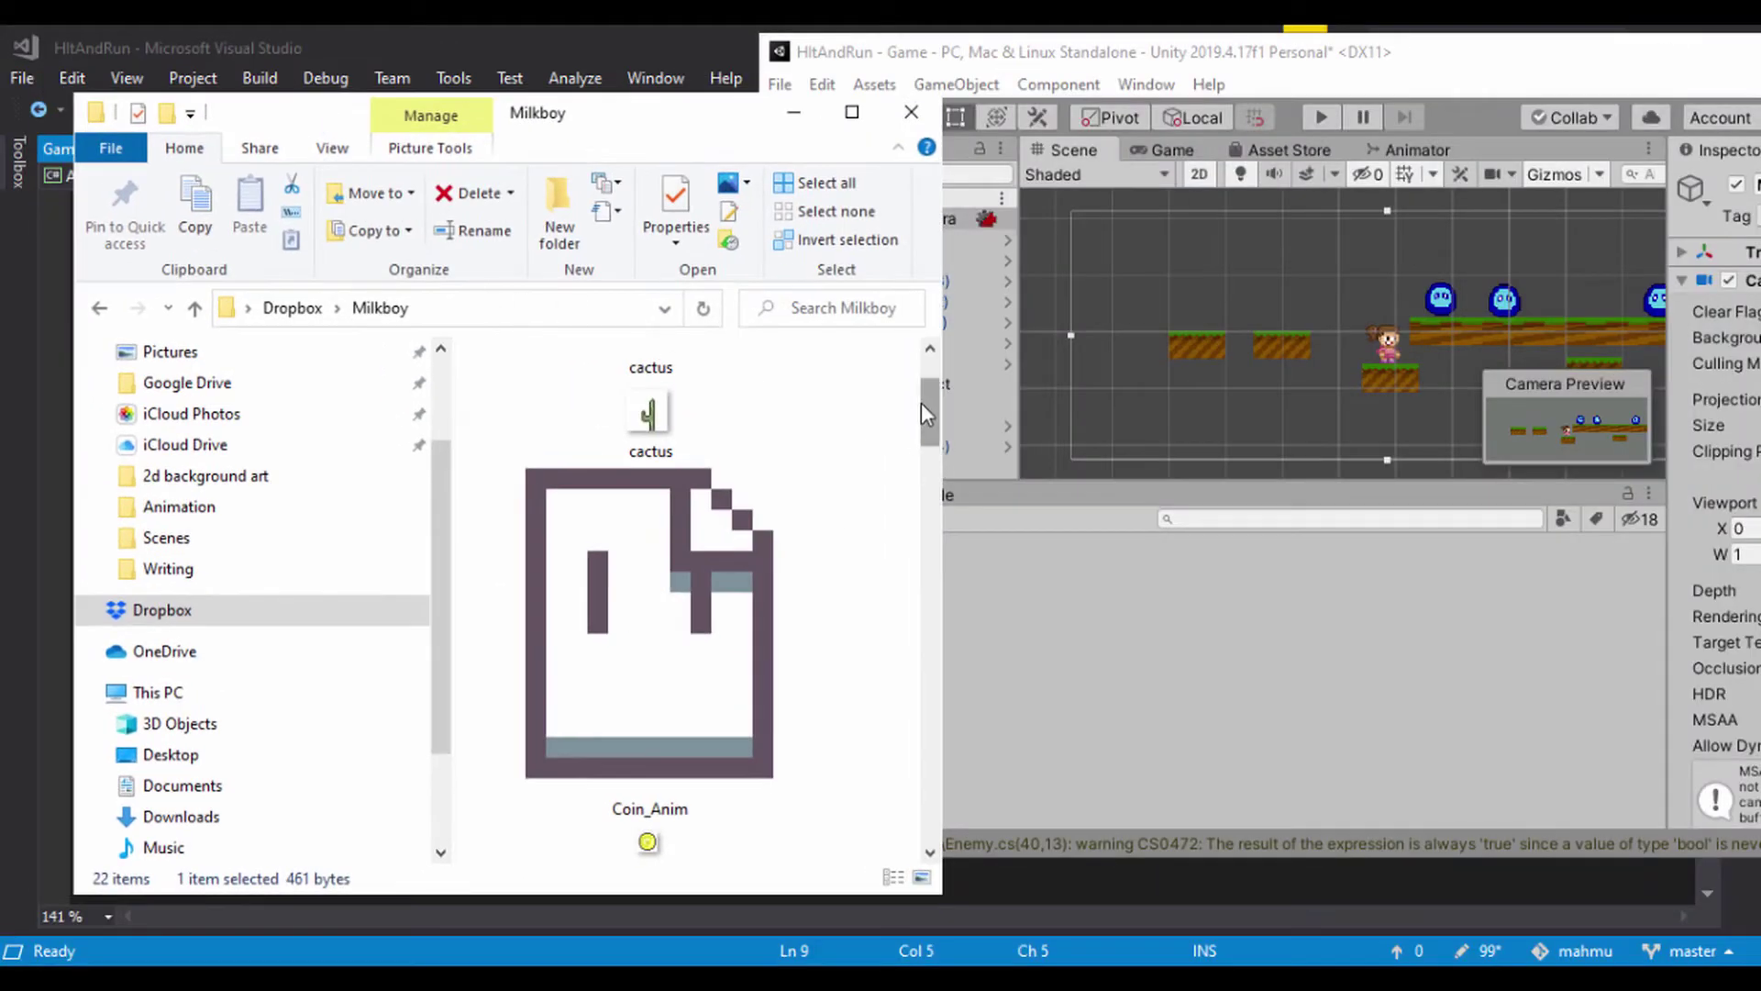
{"action": "right_click", "coordinate": [837, 466]}
{"action": "mouse_move", "coordinate": [788, 496]}
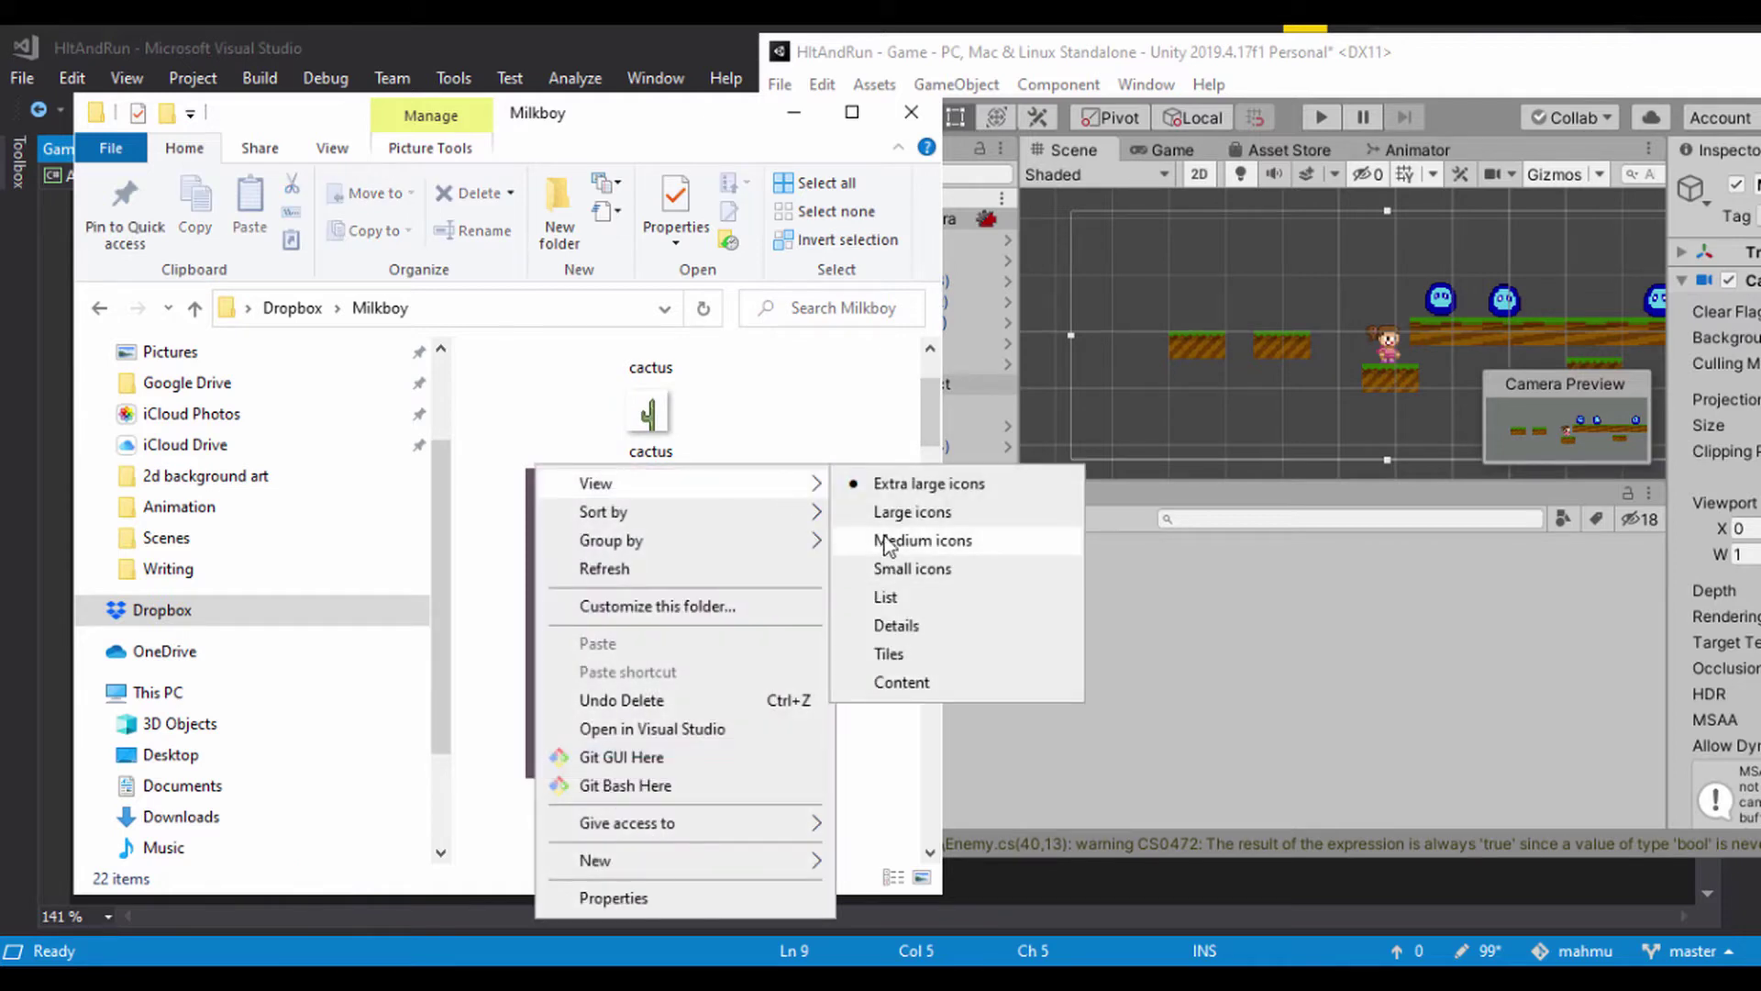
{"action": "left_click", "coordinate": [888, 541]}
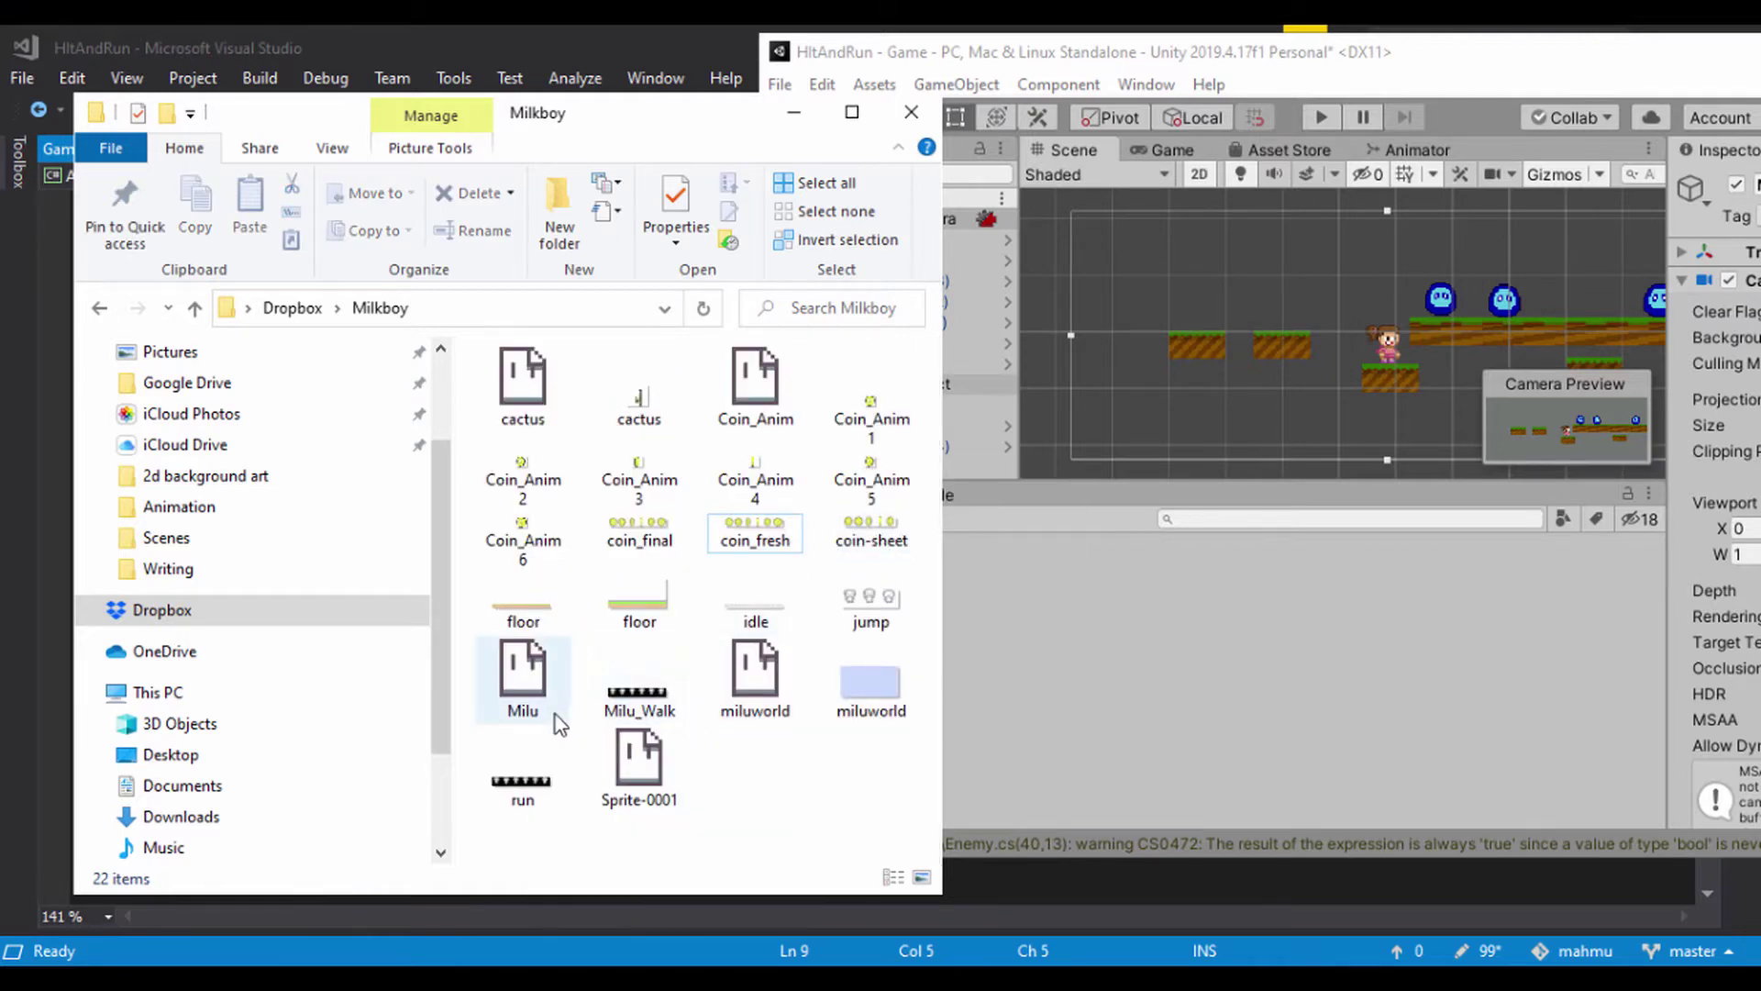
{"action": "left_click_drag", "start_coordinate": [603, 121], "coordinate": [381, 137]}
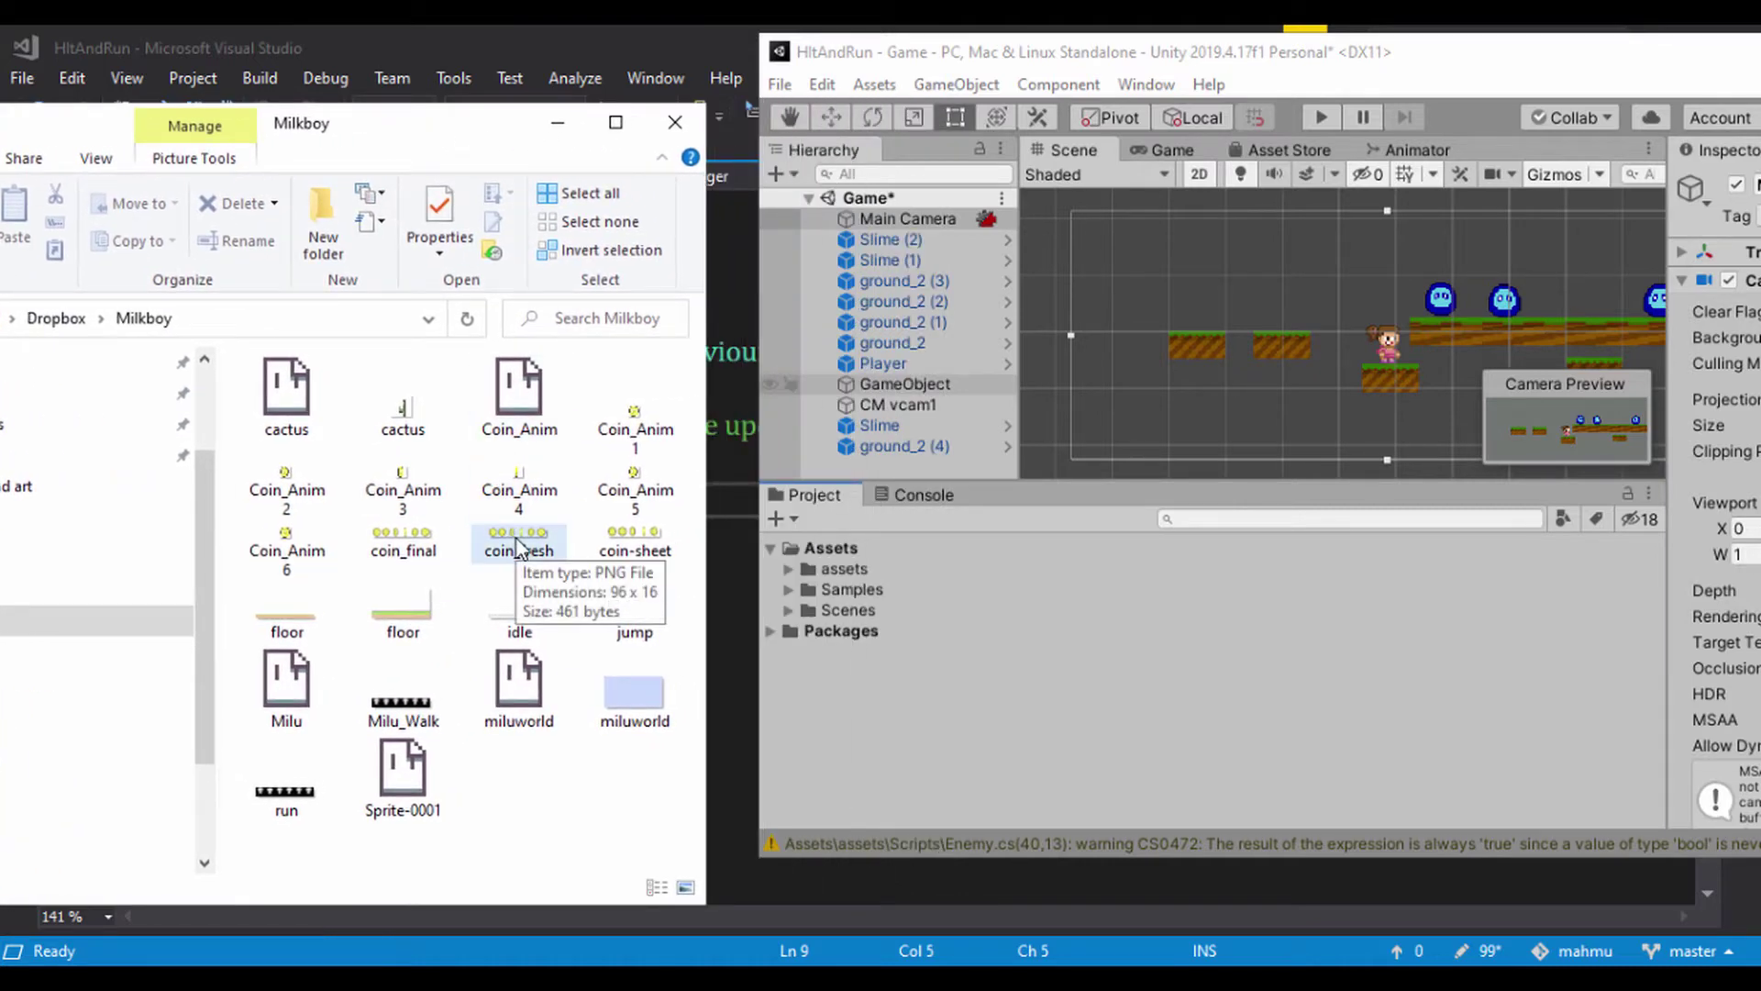
Step: Expand the assets folder in the Unity project and select its Animation folder
{"action": "left_click", "coordinate": [788, 569]}
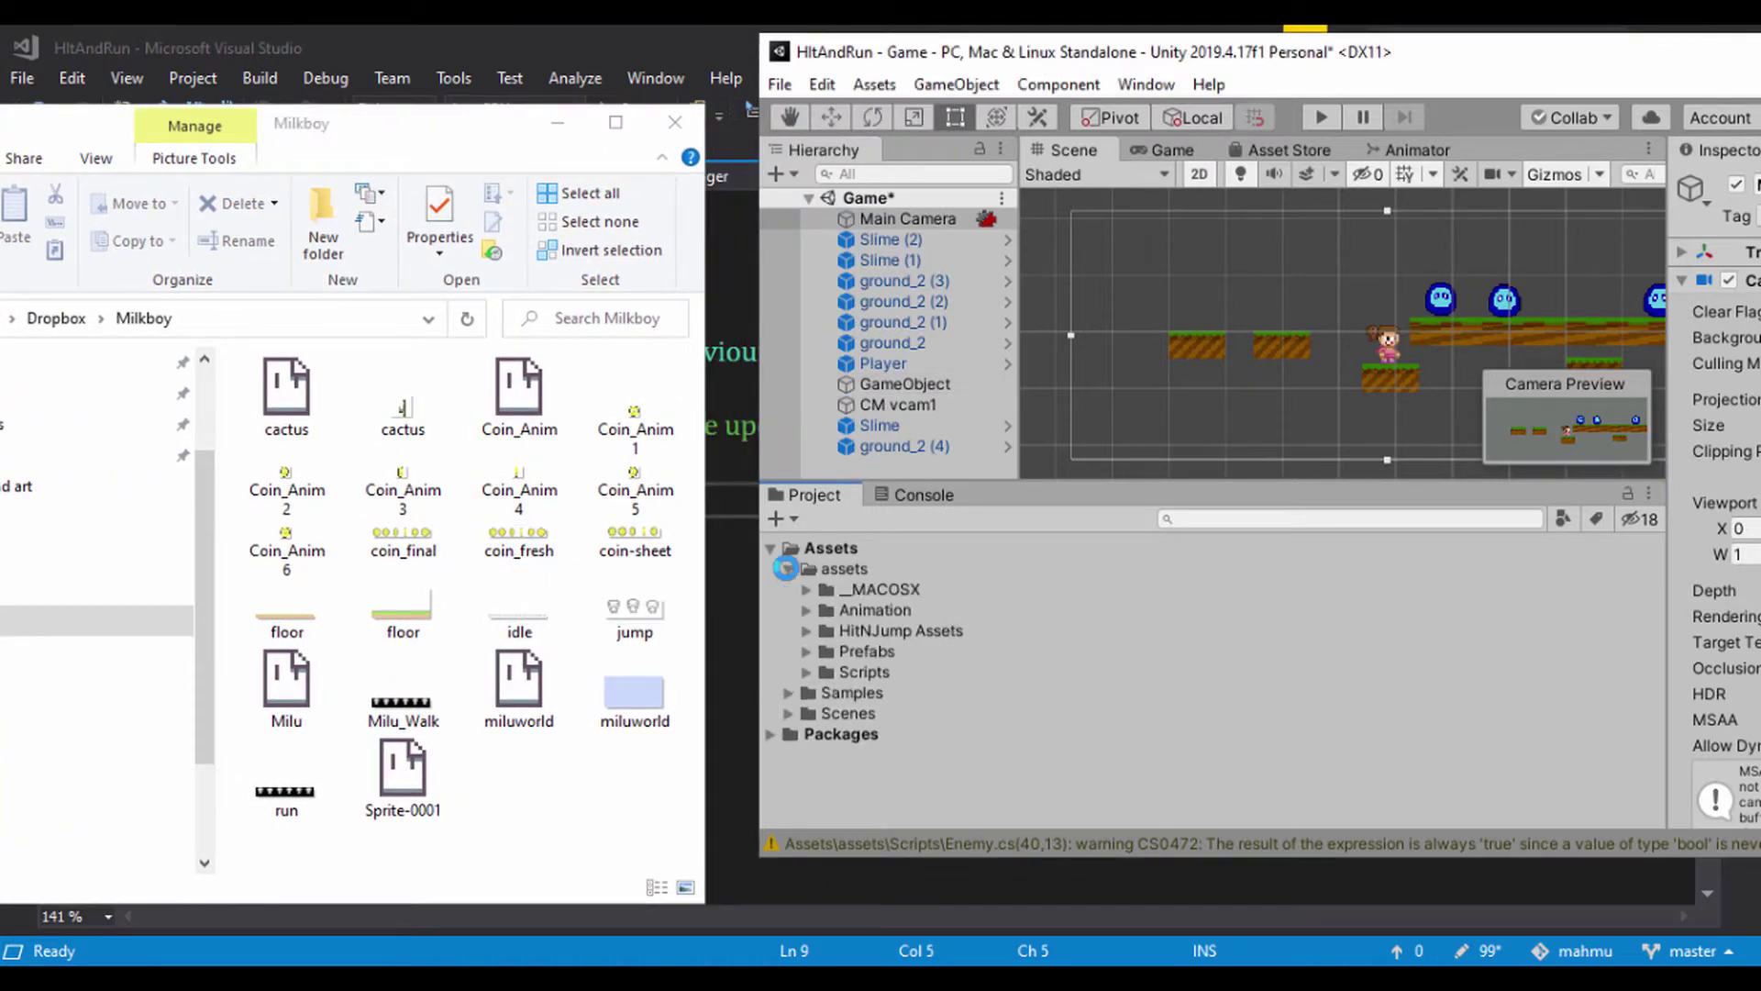
{"action": "left_click", "coordinate": [1647, 495]}
{"action": "left_click", "coordinate": [1644, 498]}
{"action": "left_click", "coordinate": [868, 609]}
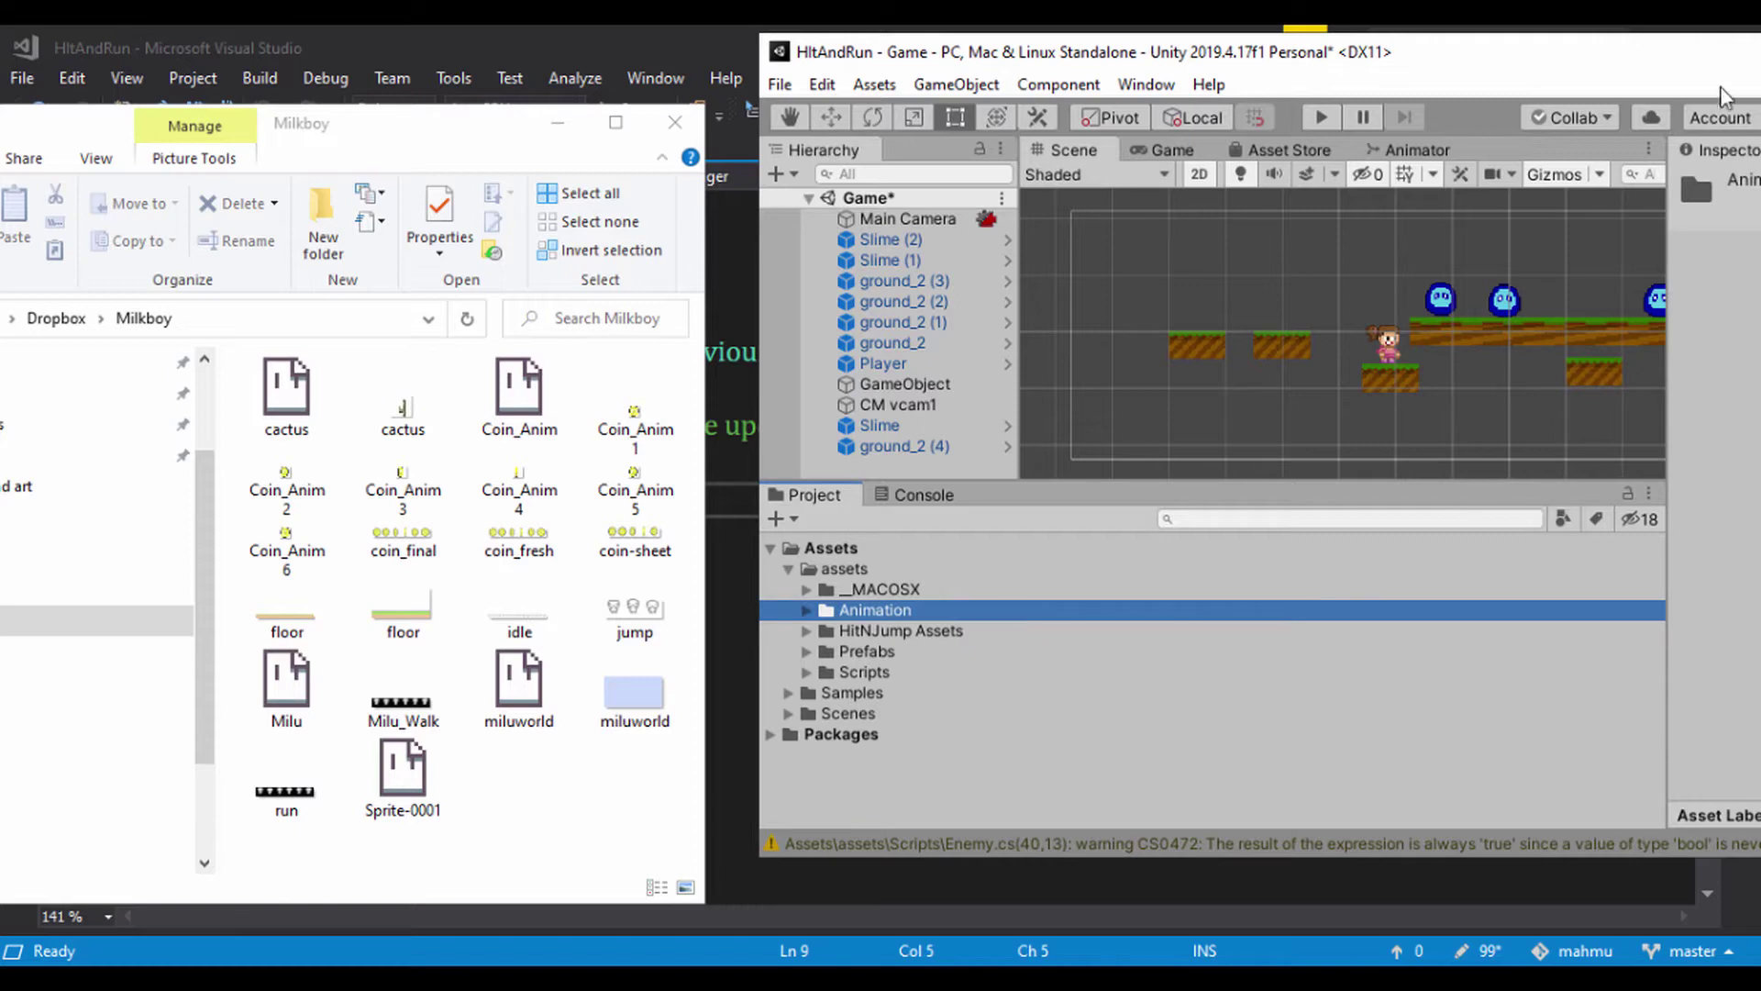
Step: Maximize the Unity window and create a folder named CoinAnim inside the project's assets folder
{"action": "double_click", "coordinate": [1608, 72]}
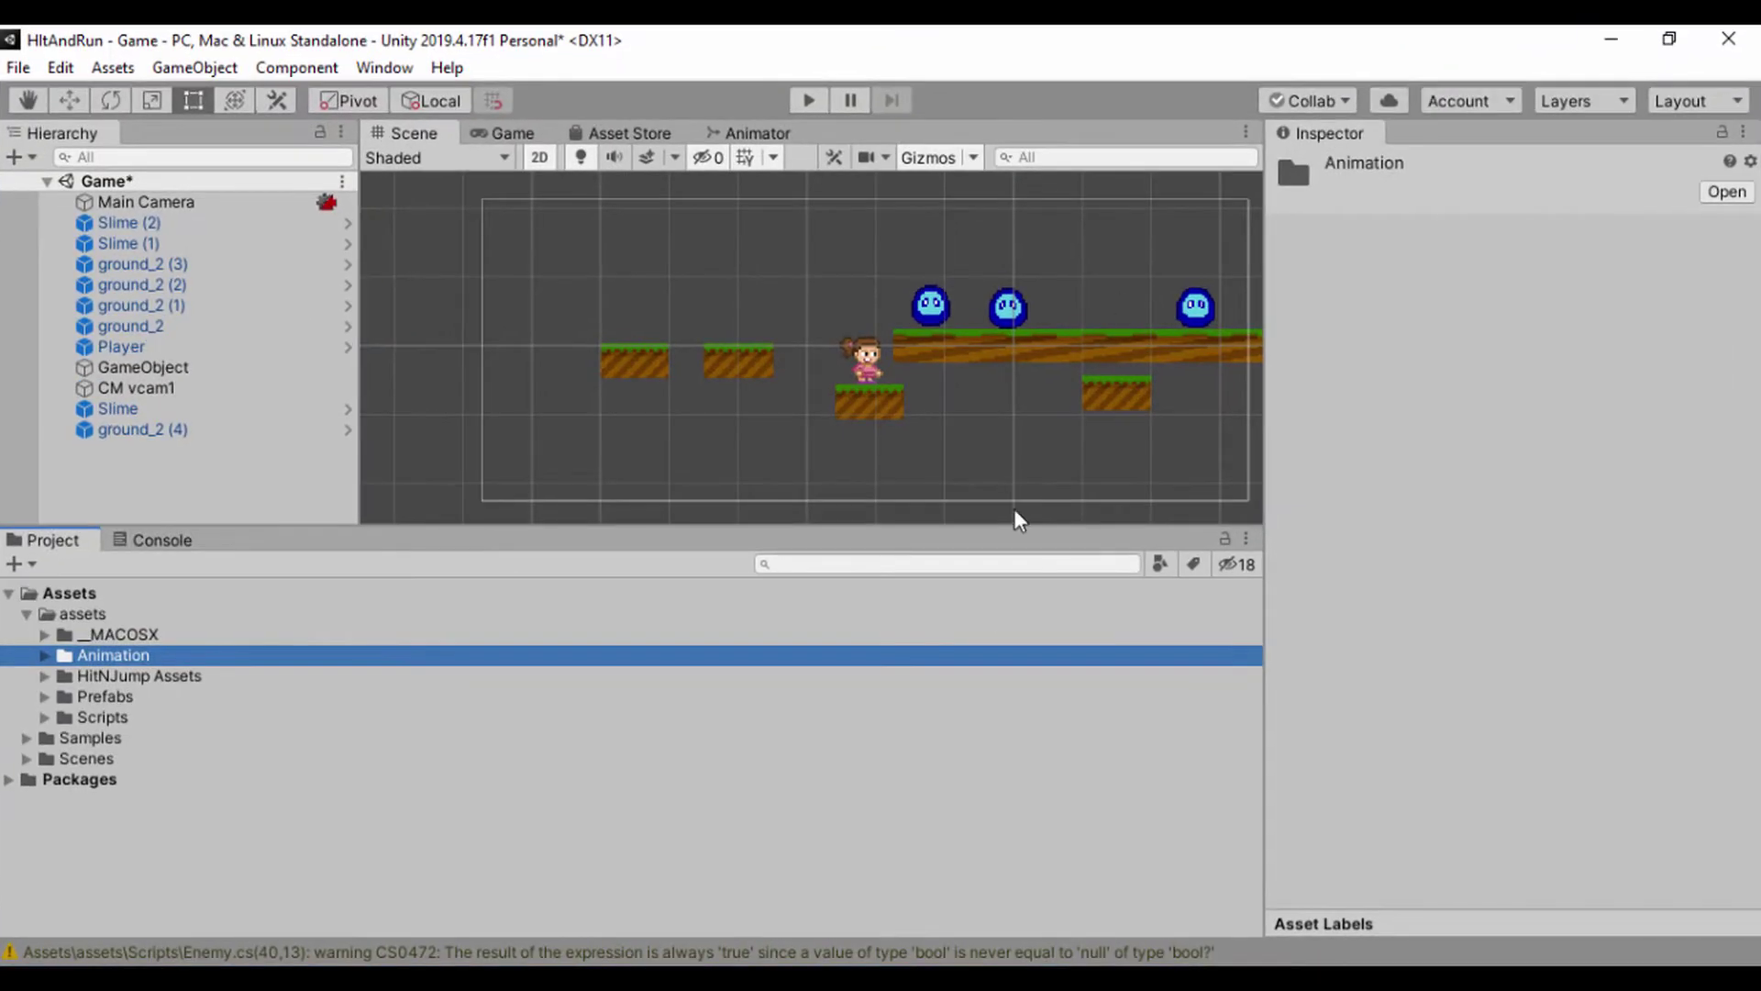
{"action": "right_click", "coordinate": [80, 613]}
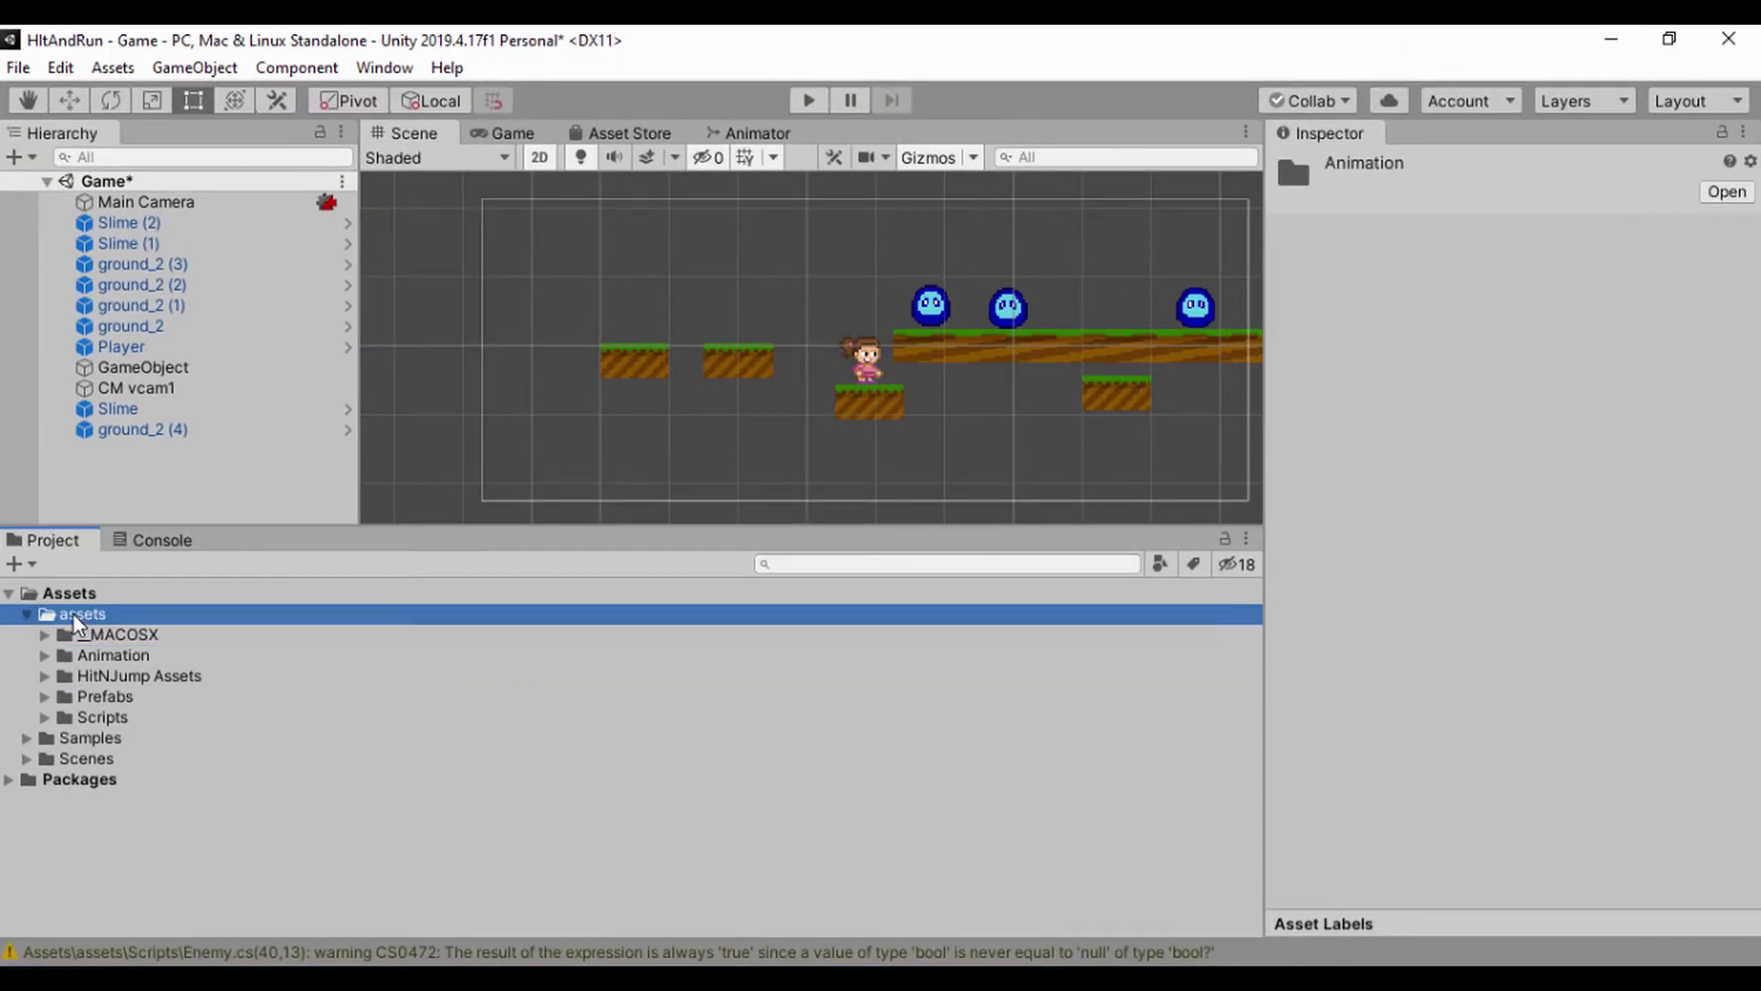
{"action": "mouse_move", "coordinate": [147, 327]}
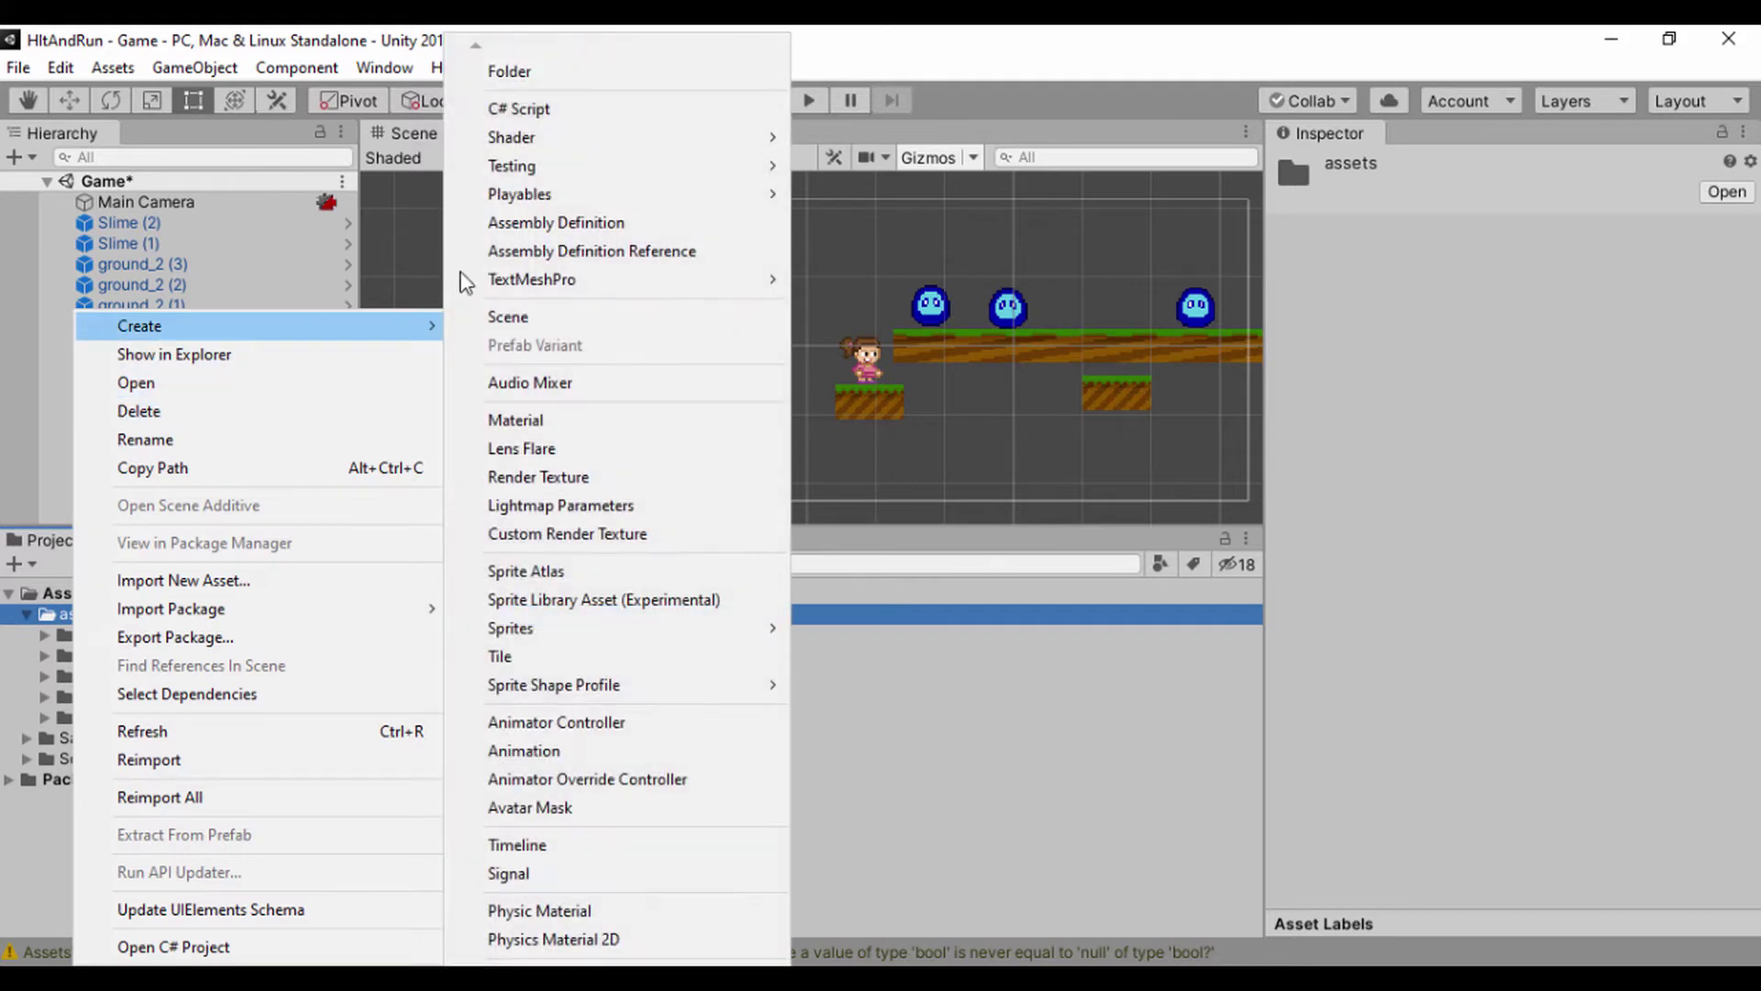
{"action": "left_click", "coordinate": [505, 73]}
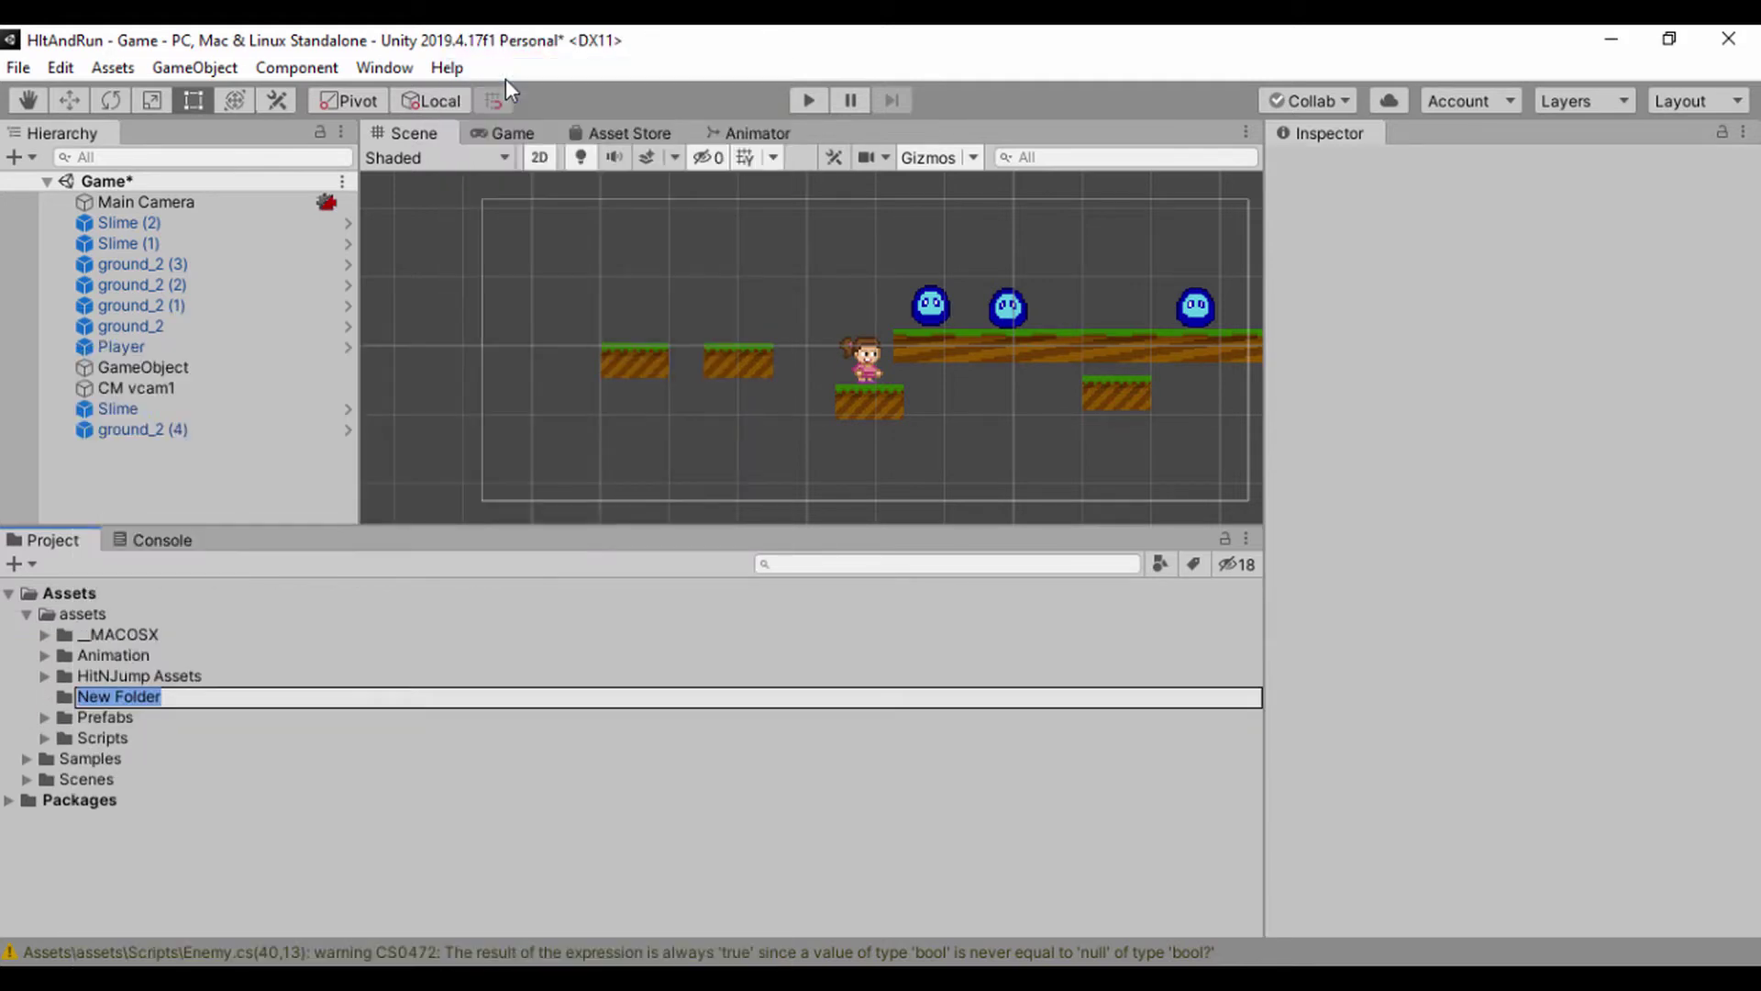
{"action": "type", "text": "C"}
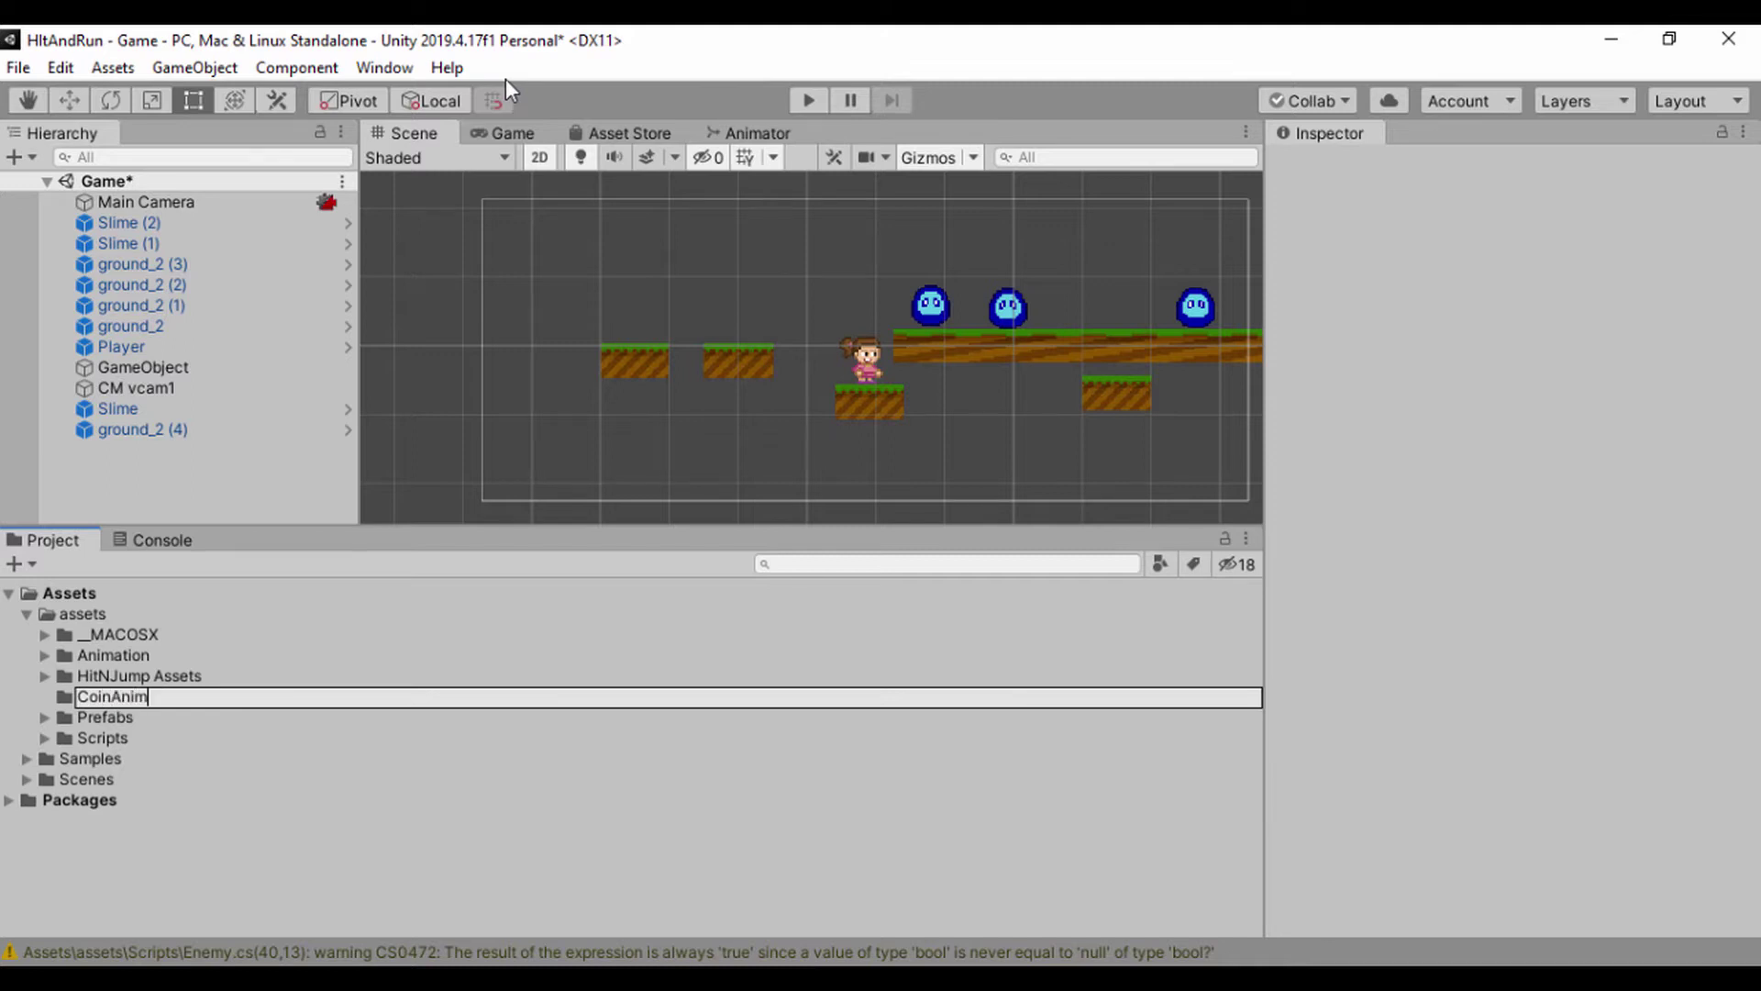
{"action": "type", "text": "oinAnim"}
{"action": "key", "text": "Return"}
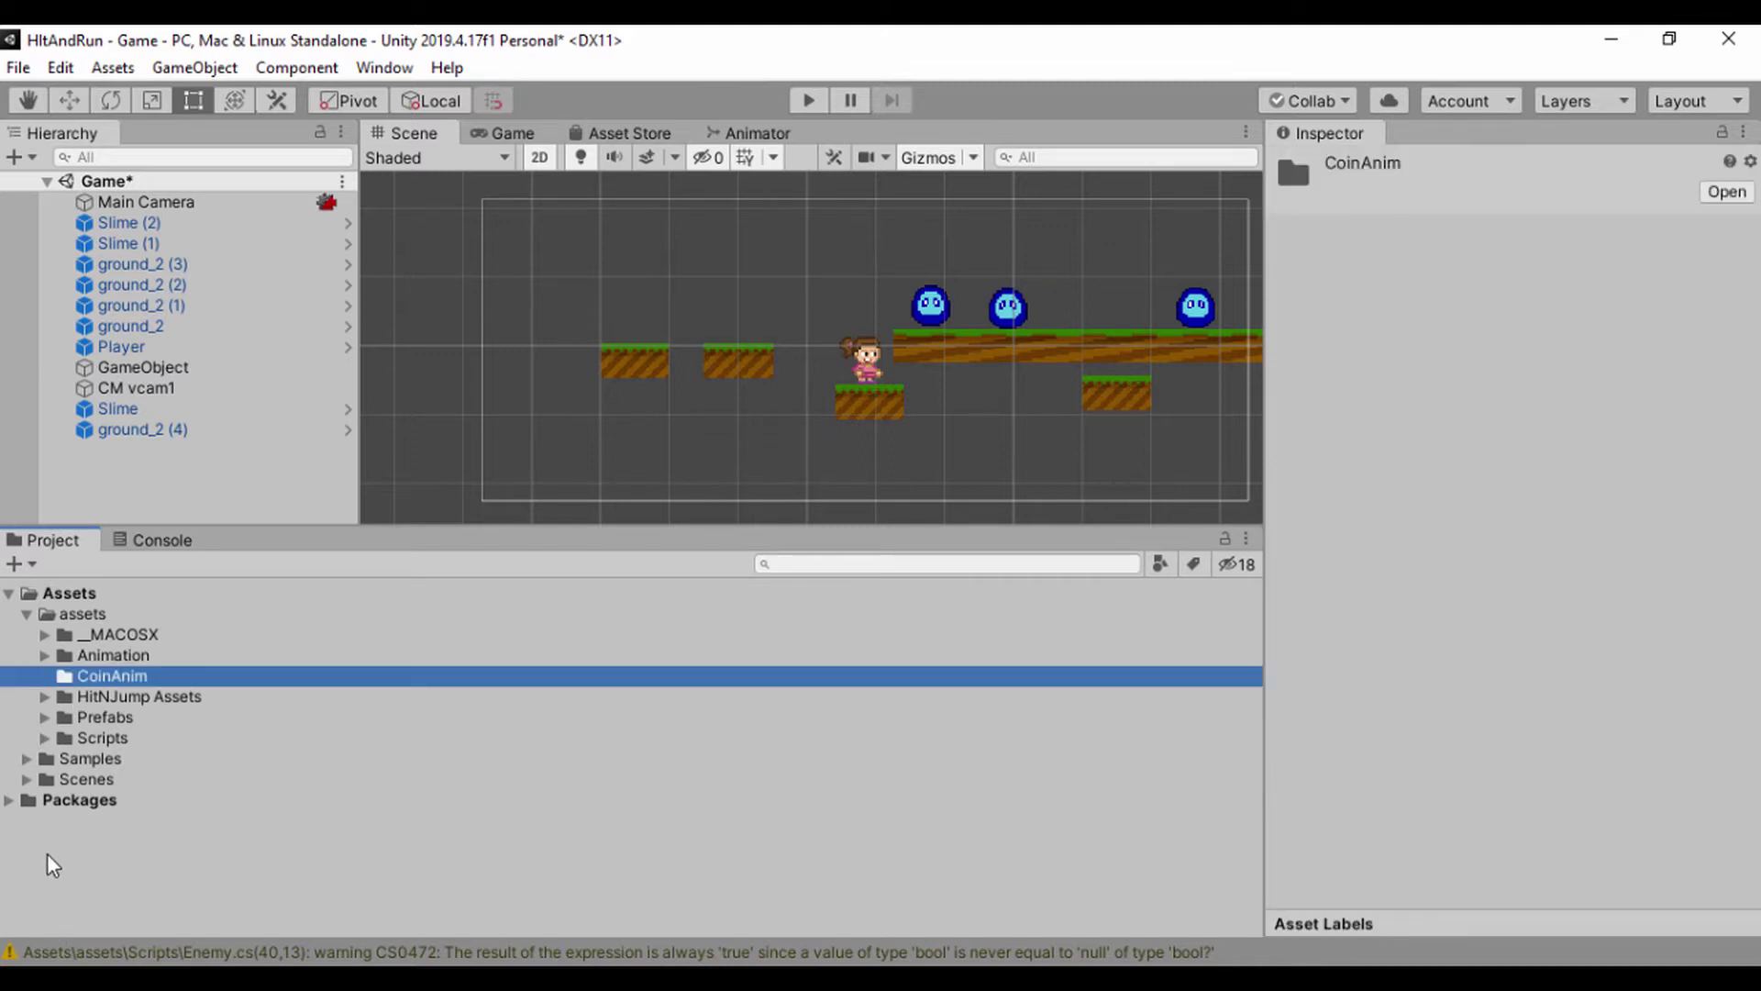
Step: Import the coin_fresh image from the Milkboy folder into the project's CoinAnim folder and maximize the Unity window again
{"action": "left_click", "coordinate": [1667, 40]}
{"action": "left_click_drag", "start_coordinate": [971, 95], "coordinate": [1381, 110]}
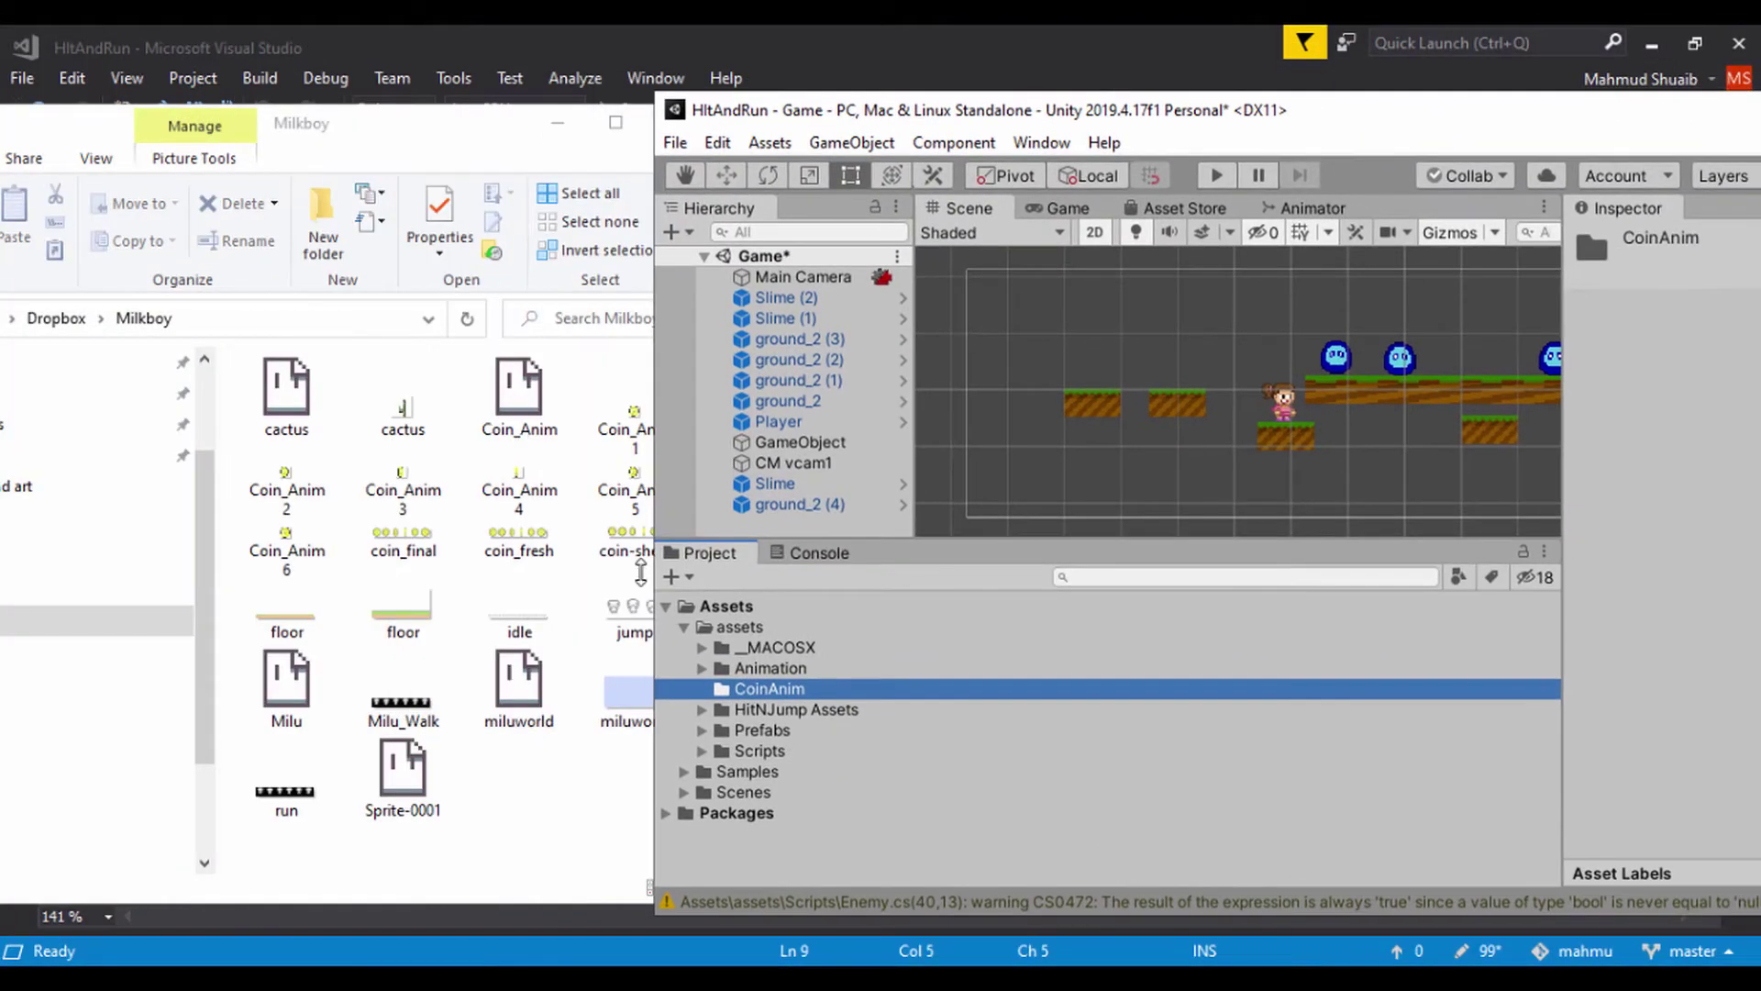
{"action": "left_click", "coordinate": [507, 543]}
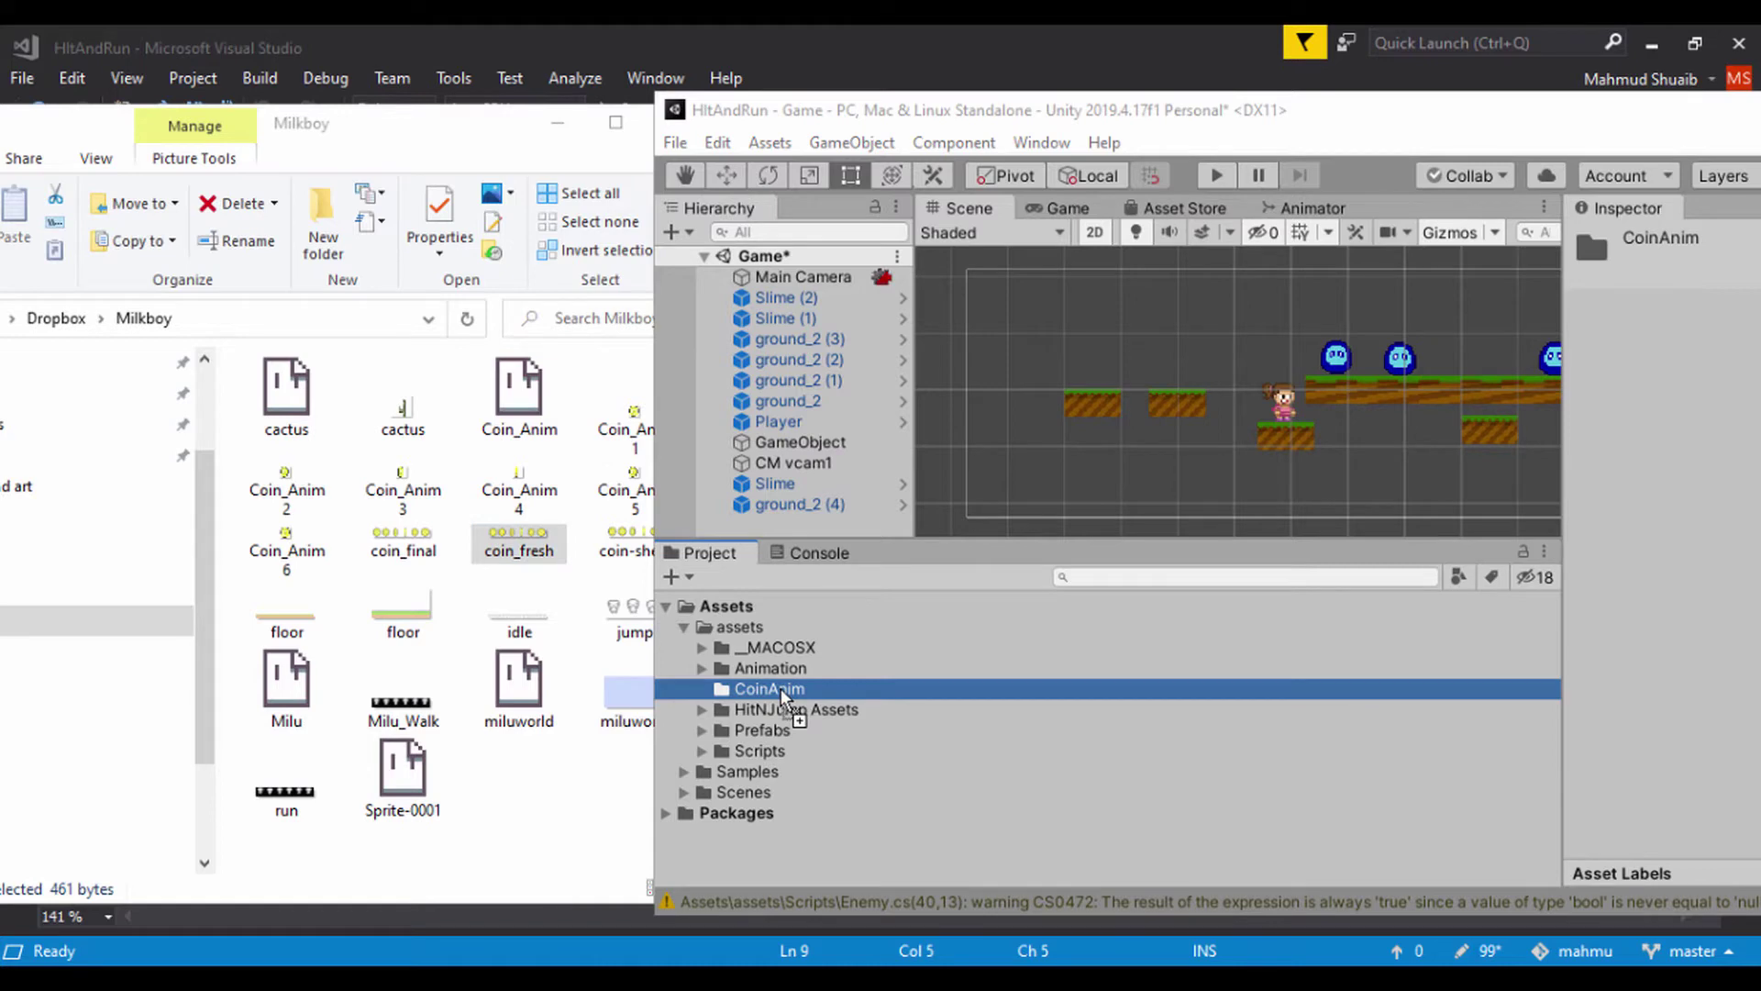
{"action": "left_click_drag", "start_coordinate": [780, 688], "coordinate": [780, 688]}
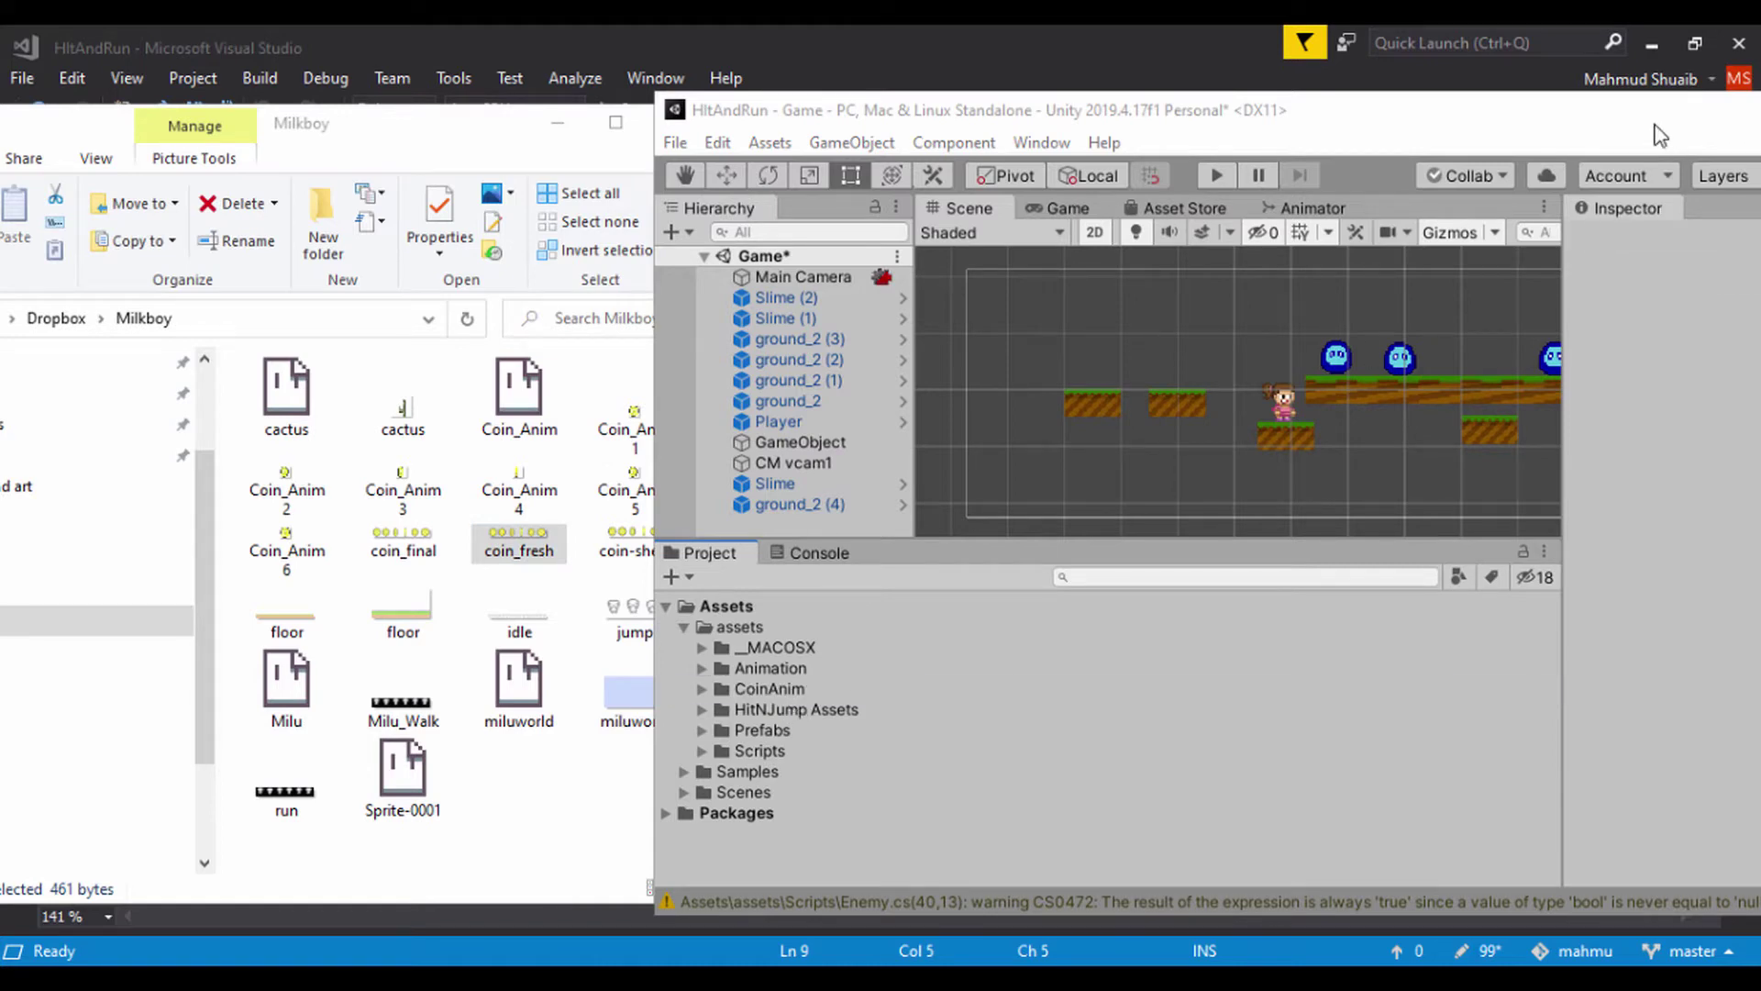
{"action": "left_click_drag", "start_coordinate": [1657, 128], "coordinate": [1035, 112]}
{"action": "left_click", "coordinate": [1184, 111]}
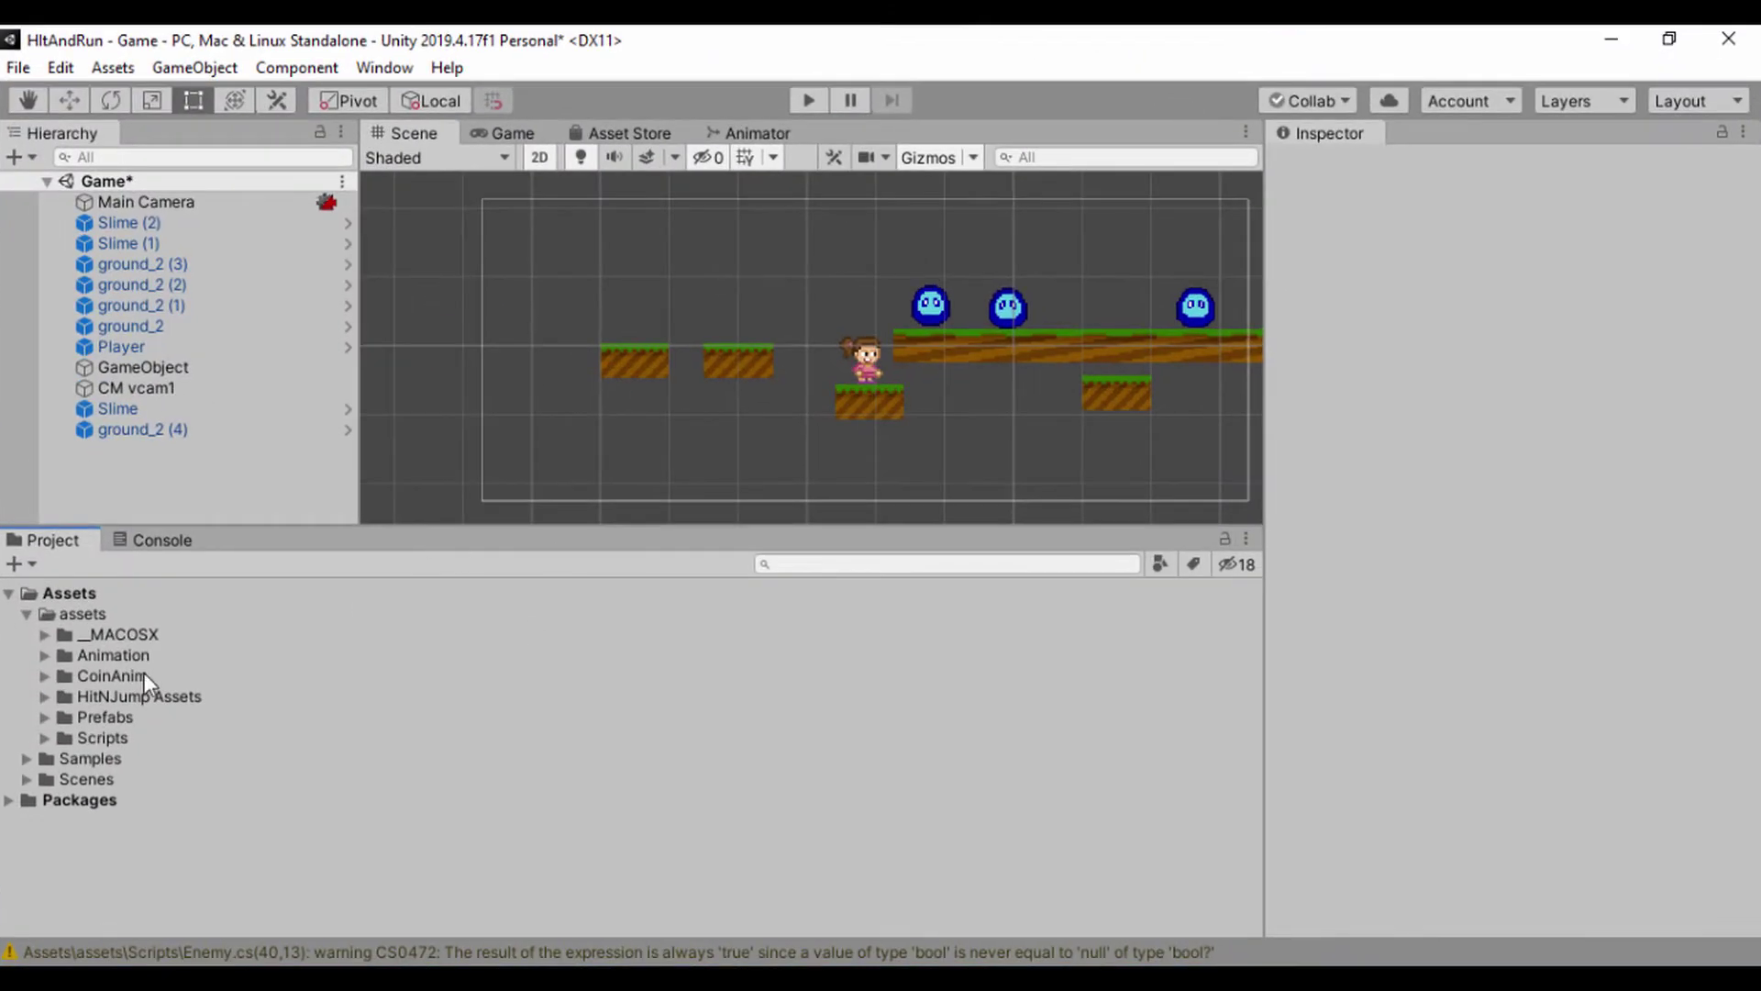
Step: Set the coin_fresh texture in the CoinAnim folder to 32 pixels per unit with the Point (no filter) filter mode
{"action": "left_click", "coordinate": [47, 675]}
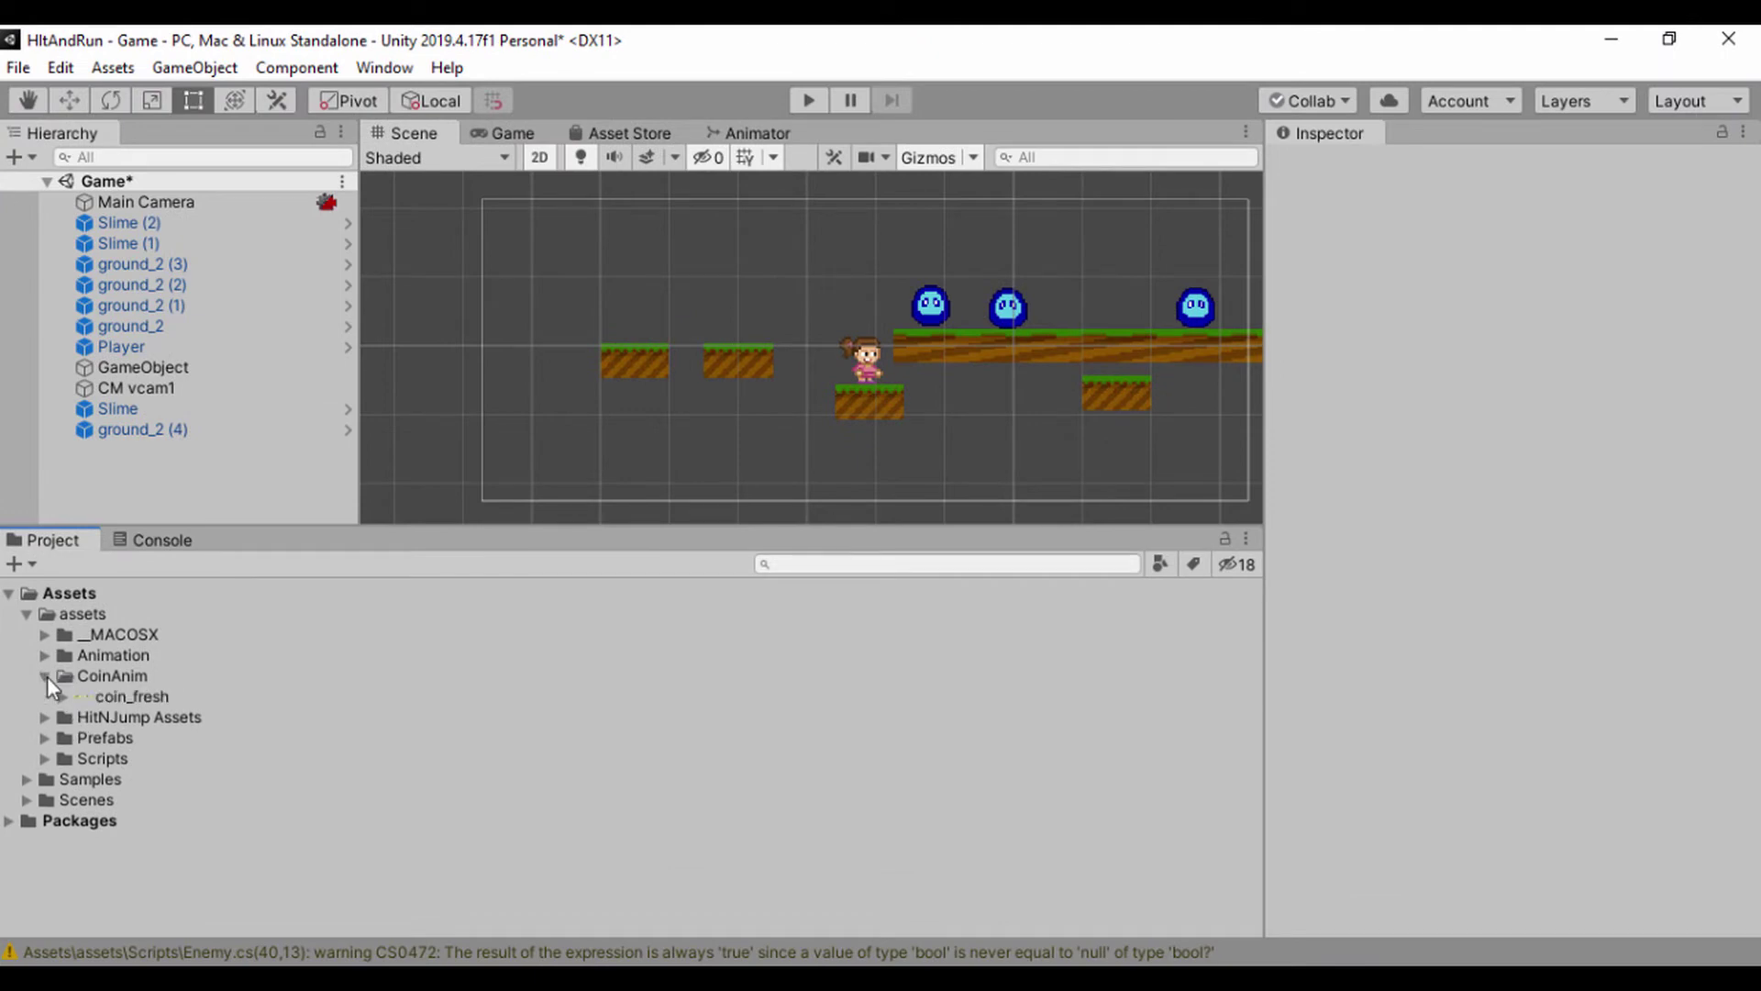
{"action": "left_click", "coordinate": [116, 691]}
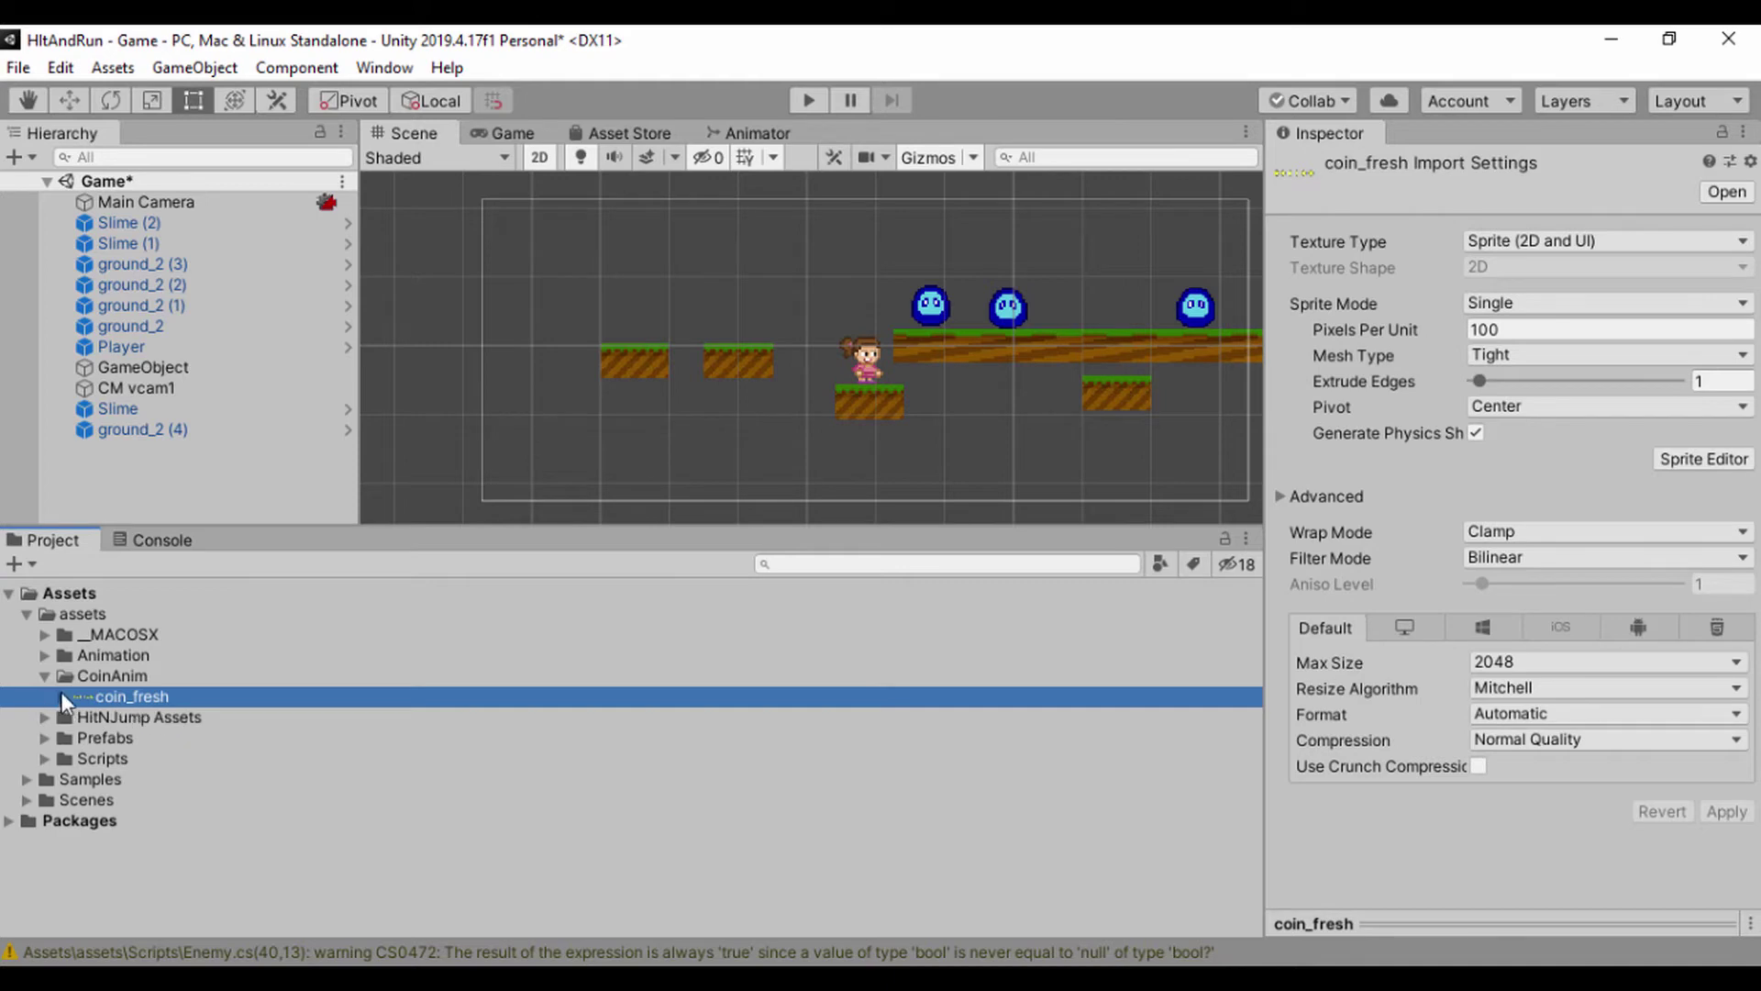
{"action": "left_click", "coordinate": [1515, 326]}
{"action": "type", "text": "32"}
{"action": "left_click", "coordinate": [1436, 888]}
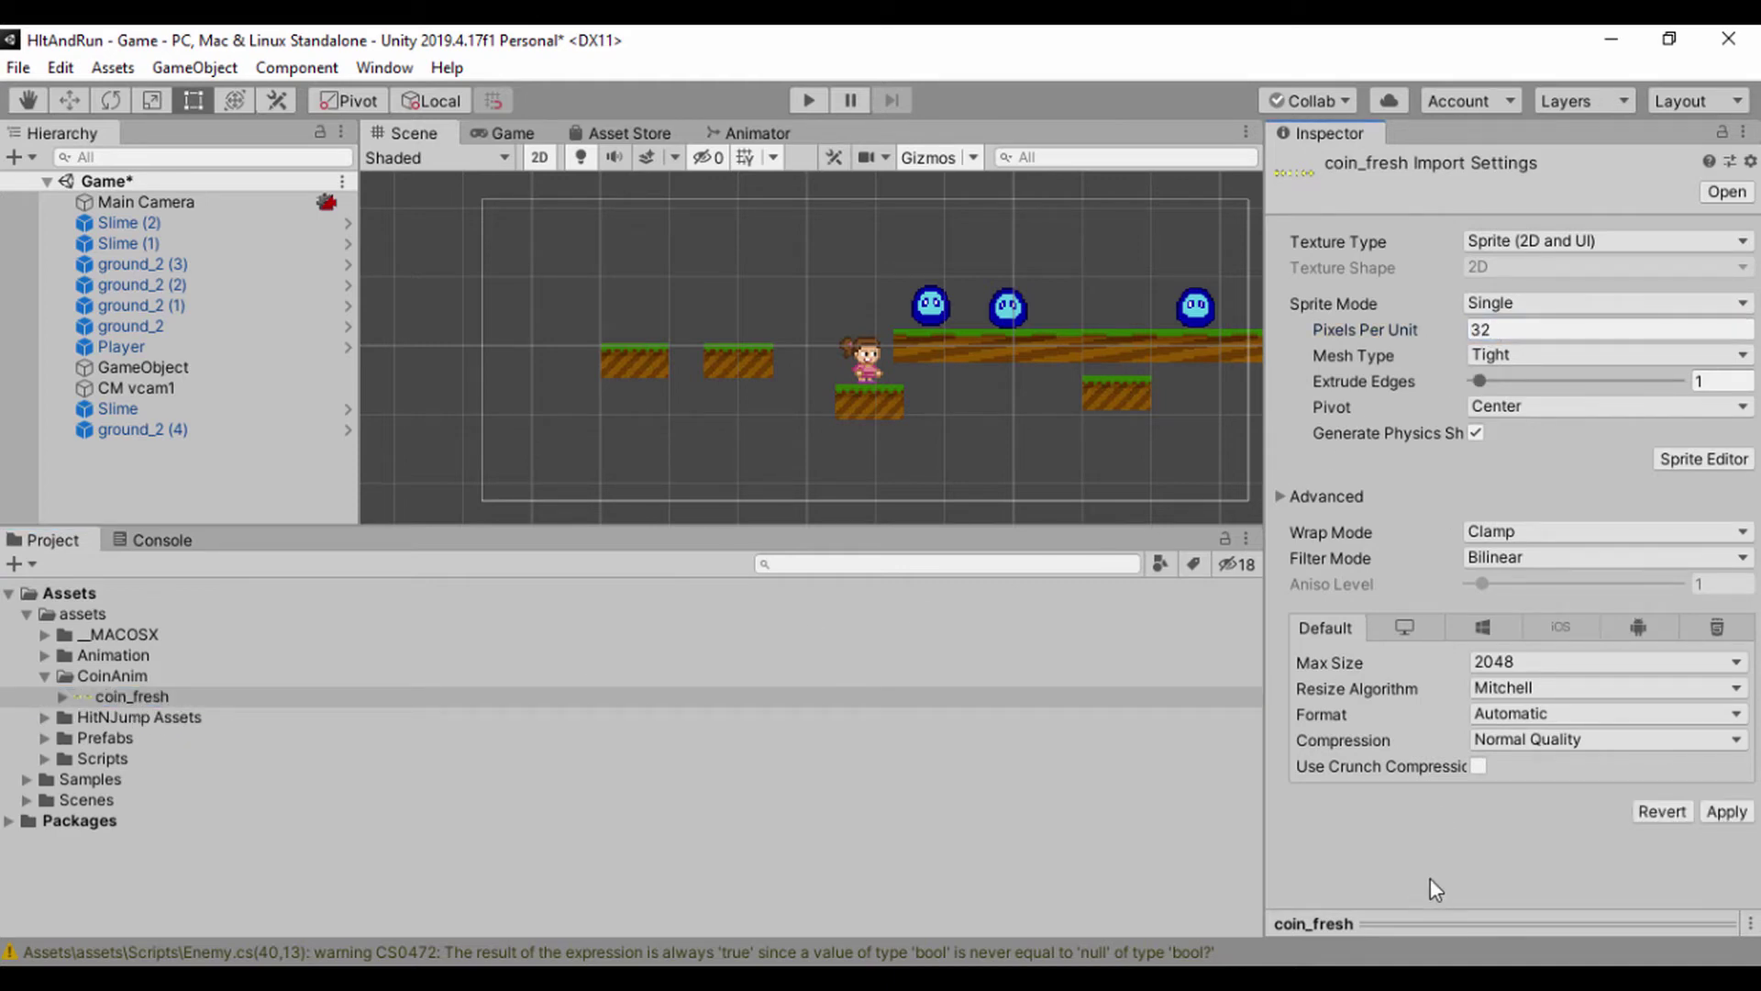
{"action": "left_click", "coordinate": [1496, 556]}
{"action": "left_click", "coordinate": [1512, 589]}
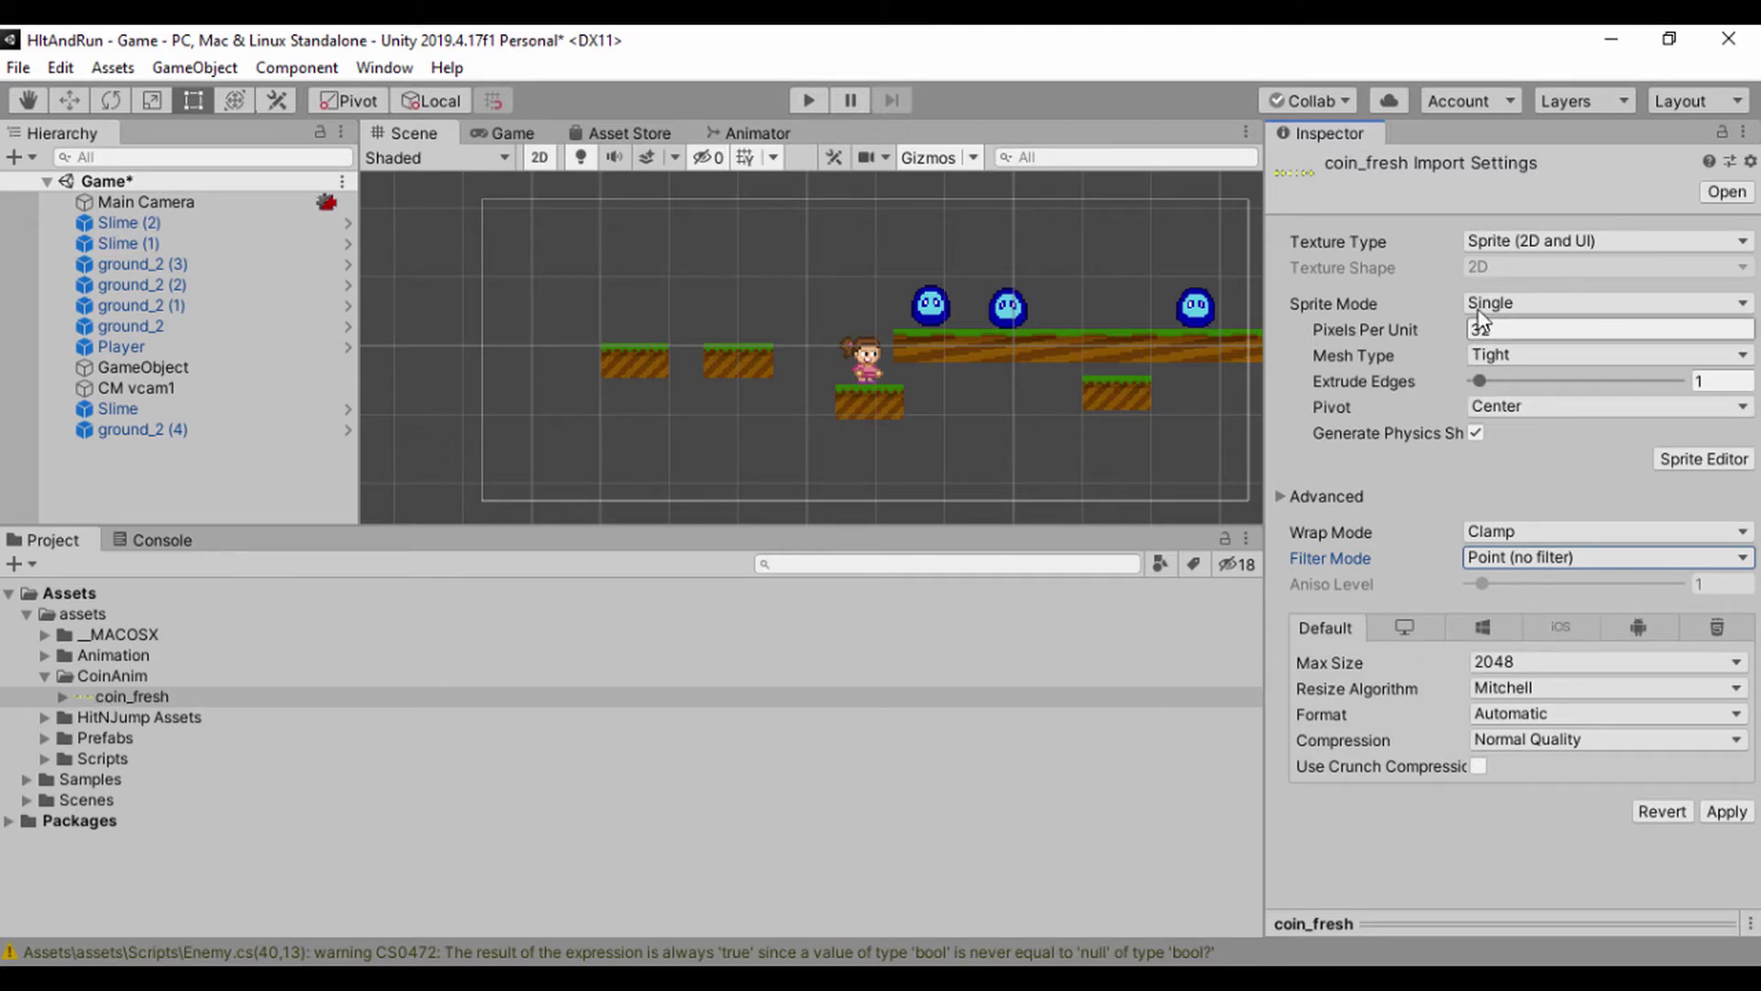
Step: Set coin_fresh's sprite mode to Multiple and open it in the Sprite Editor, applying the import settings
{"action": "left_click", "coordinate": [1505, 304]}
{"action": "left_click", "coordinate": [1523, 362]}
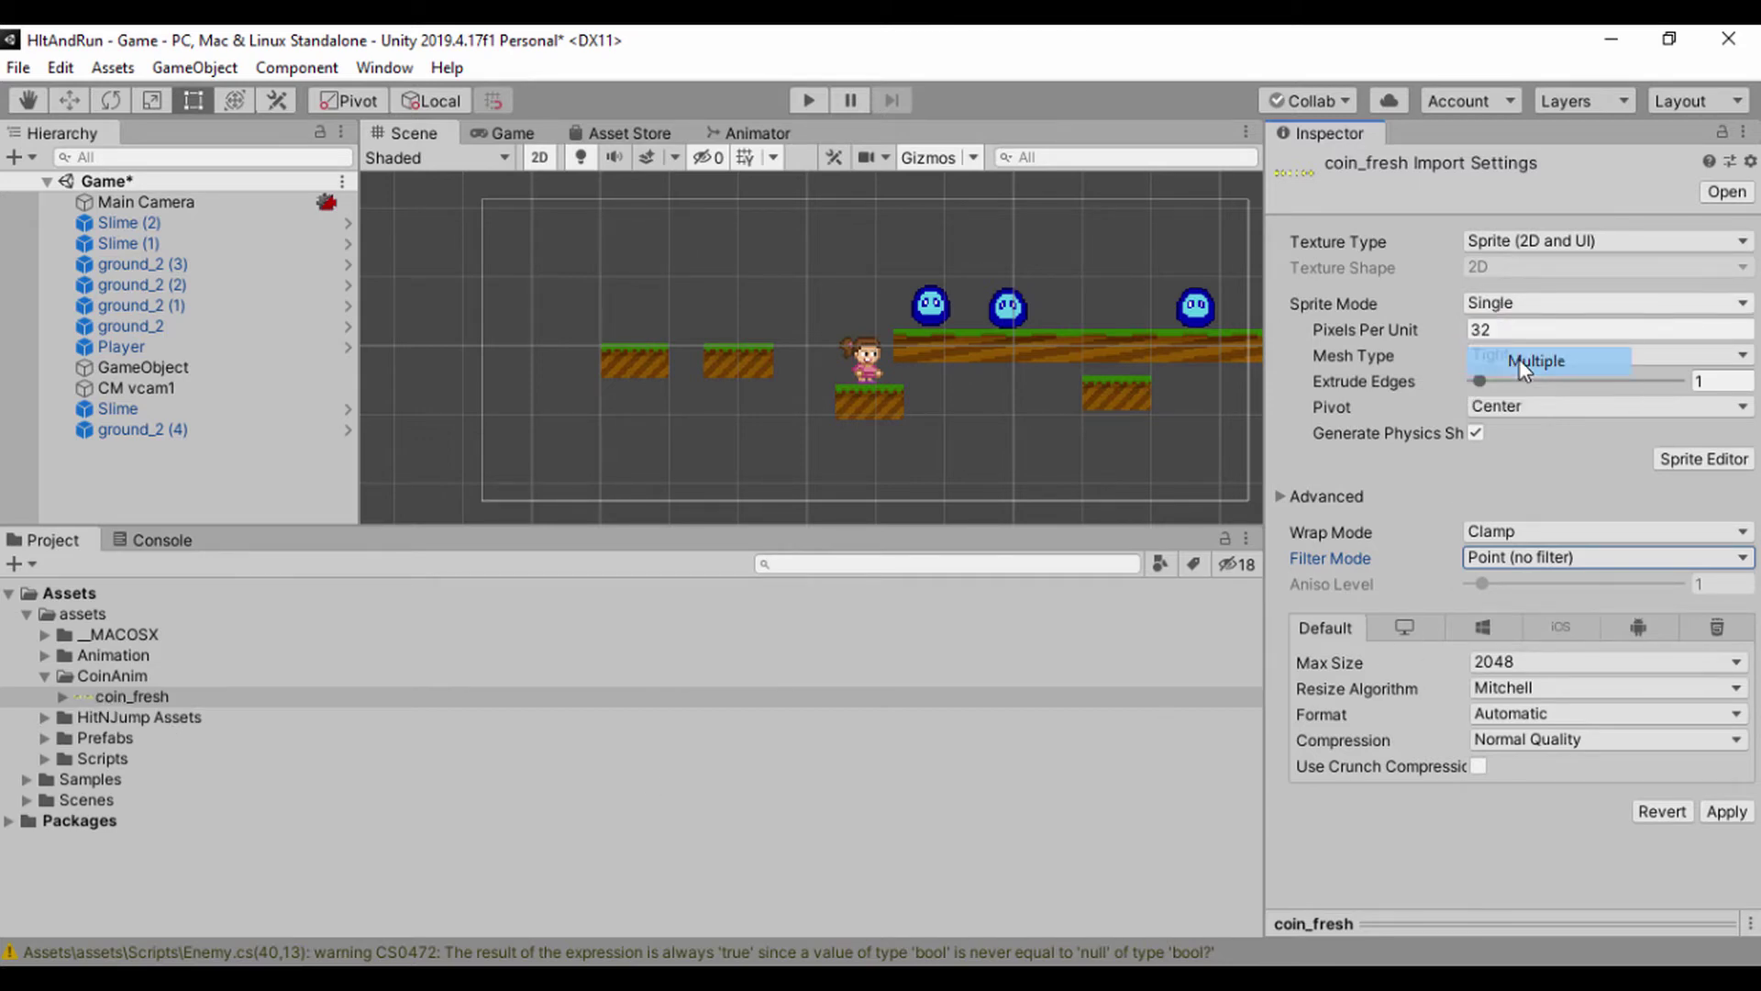
{"action": "left_click", "coordinate": [1719, 439]}
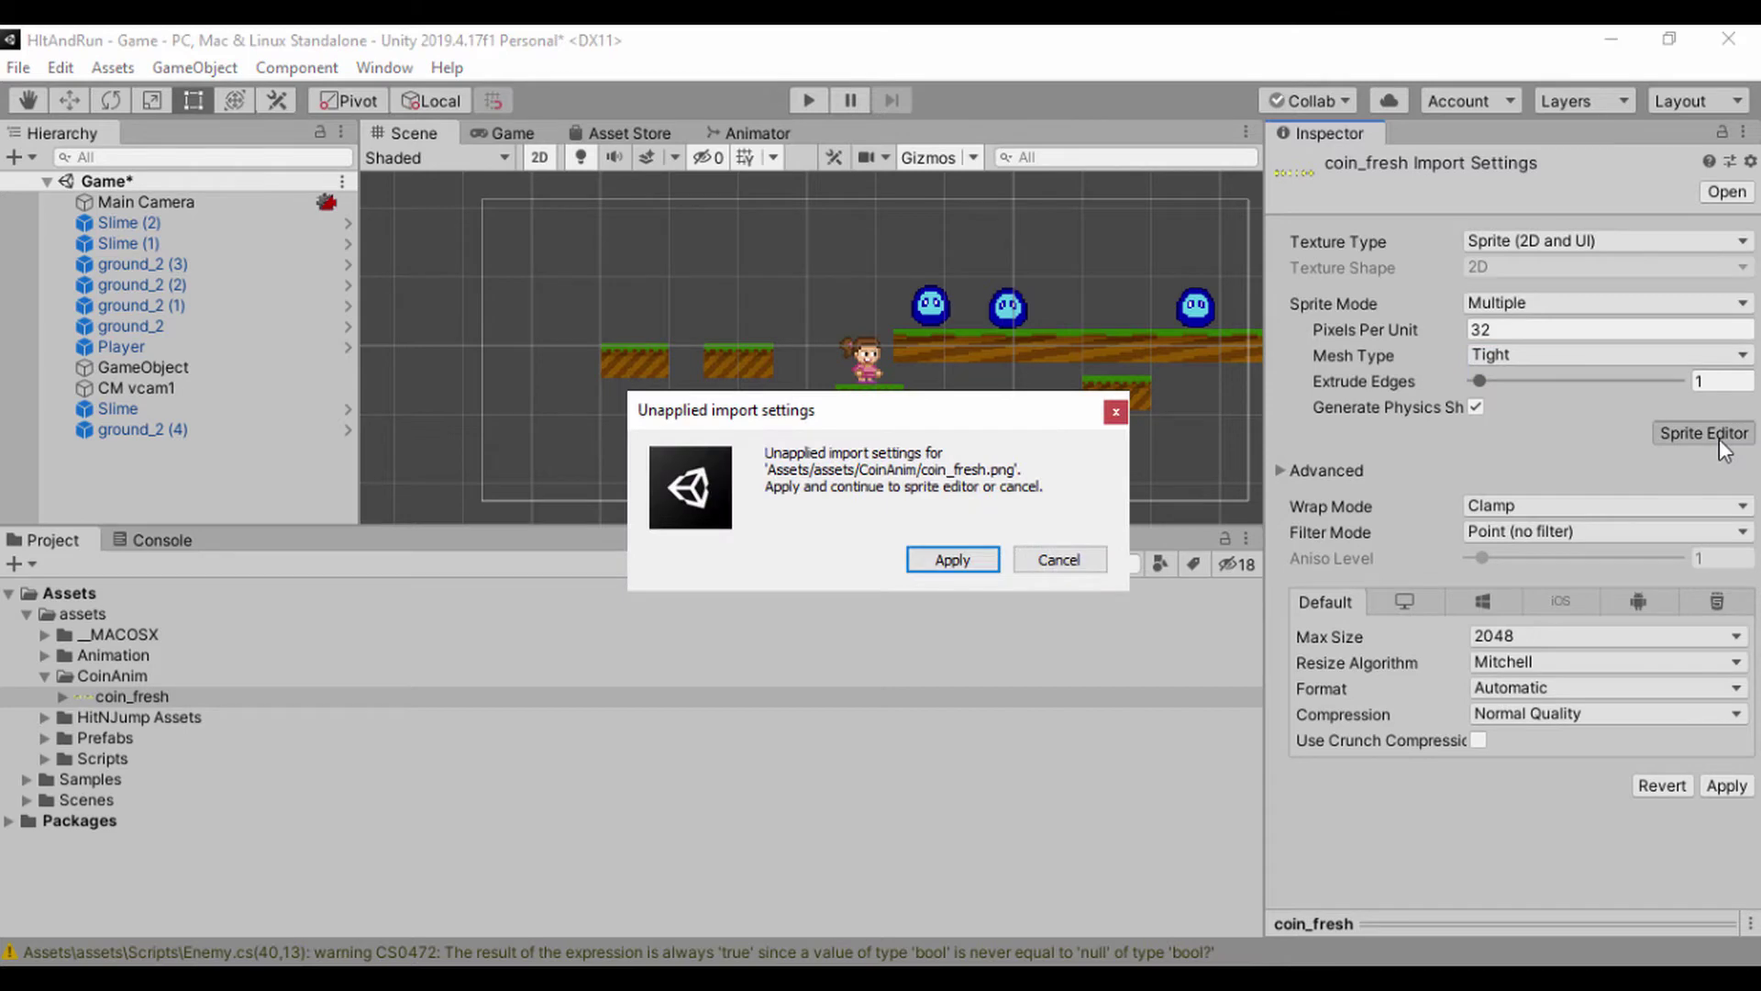
{"action": "left_click", "coordinate": [981, 563]}
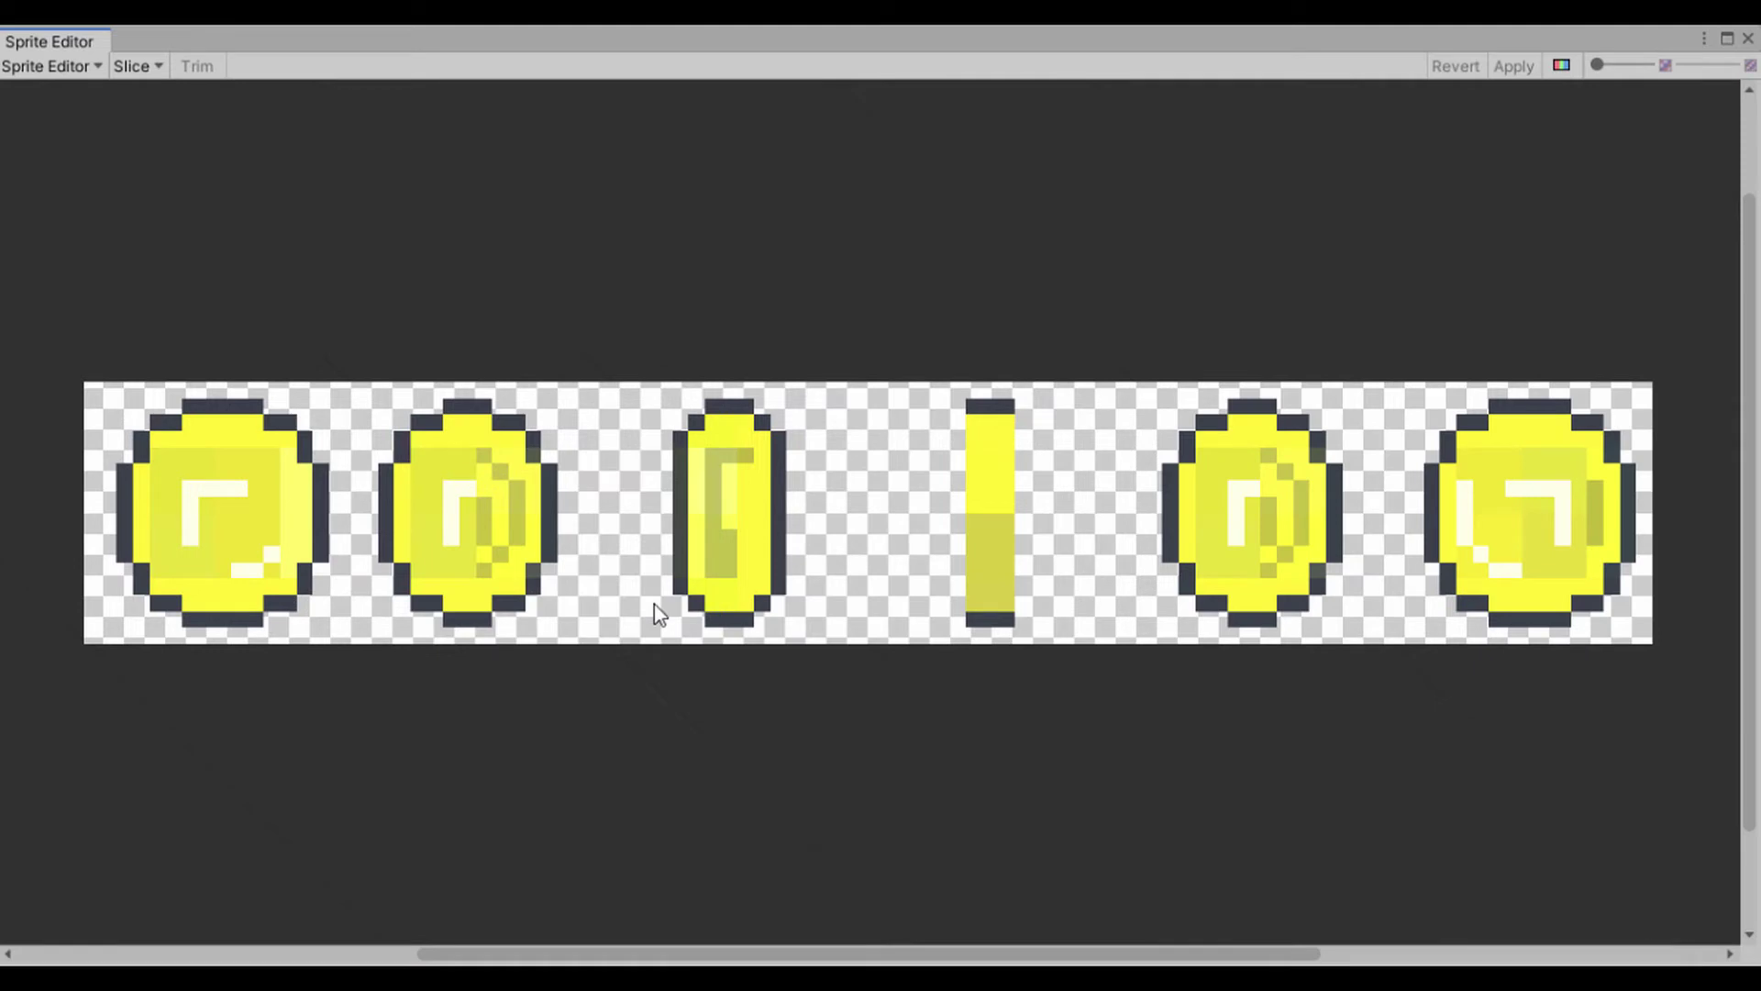
Step: Slice the coin sheet with Grid By Cell Count, using 6 columns and 1 row
{"action": "left_click", "coordinate": [137, 66]}
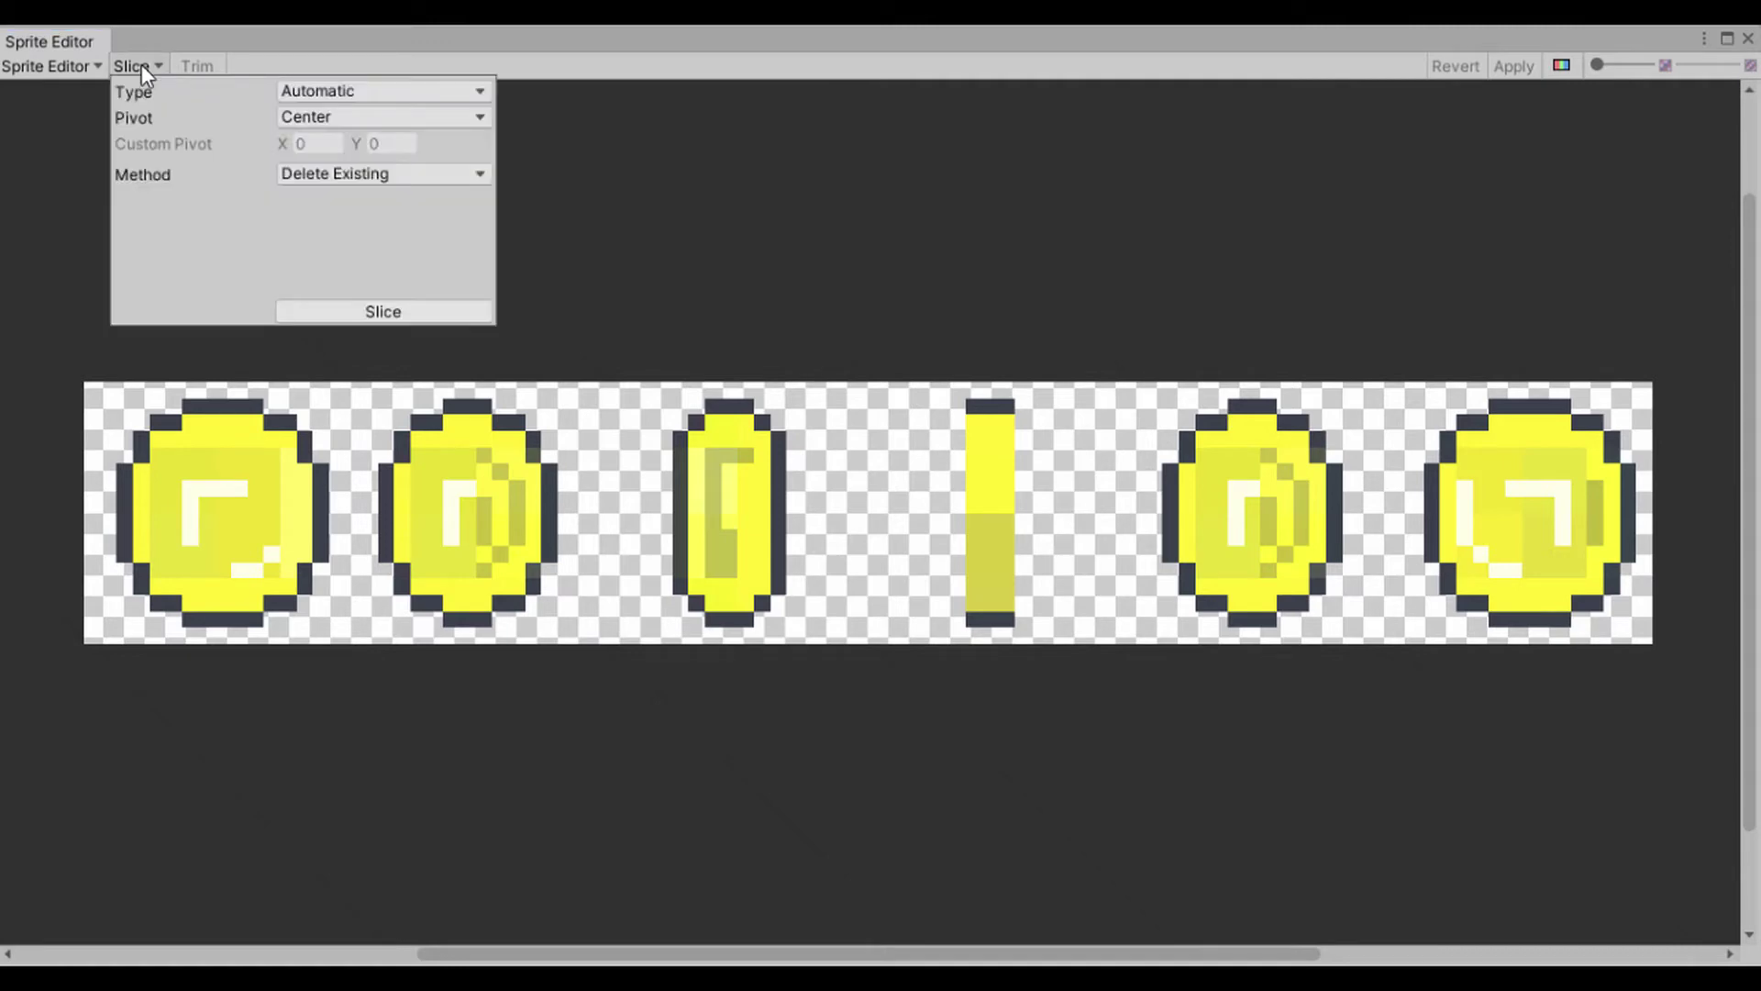
{"action": "left_click", "coordinate": [336, 116]}
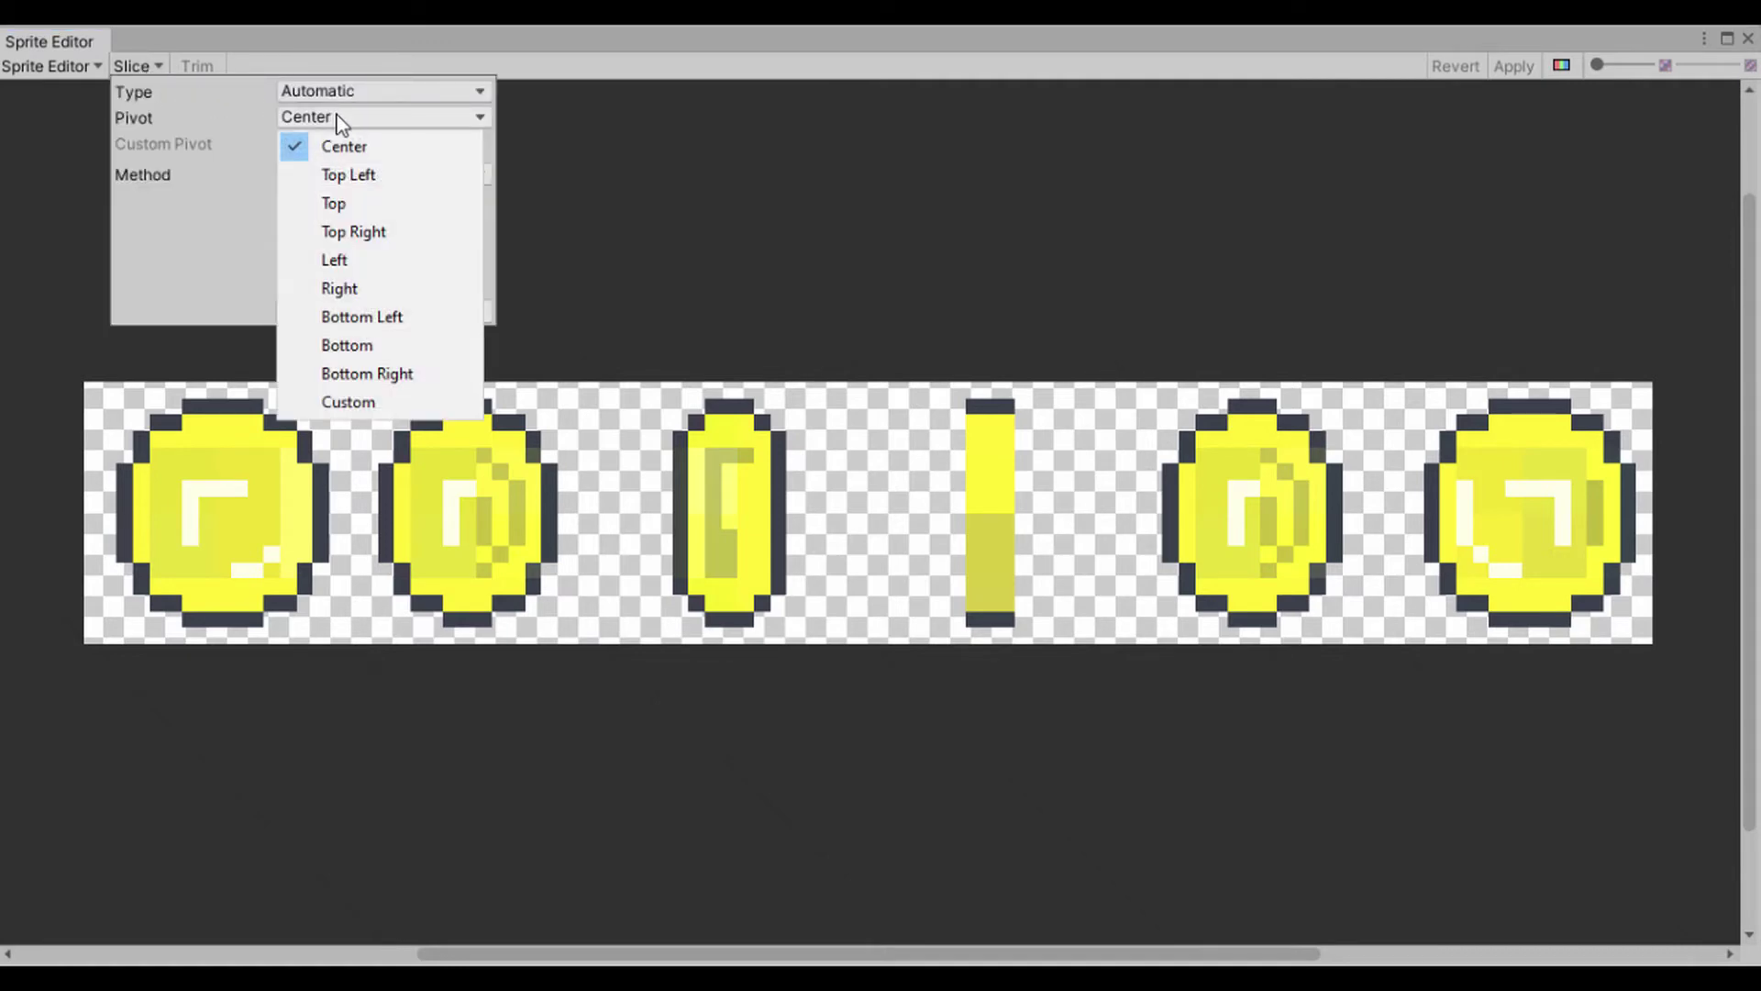
{"action": "left_click", "coordinate": [334, 90]}
{"action": "left_click", "coordinate": [334, 90]}
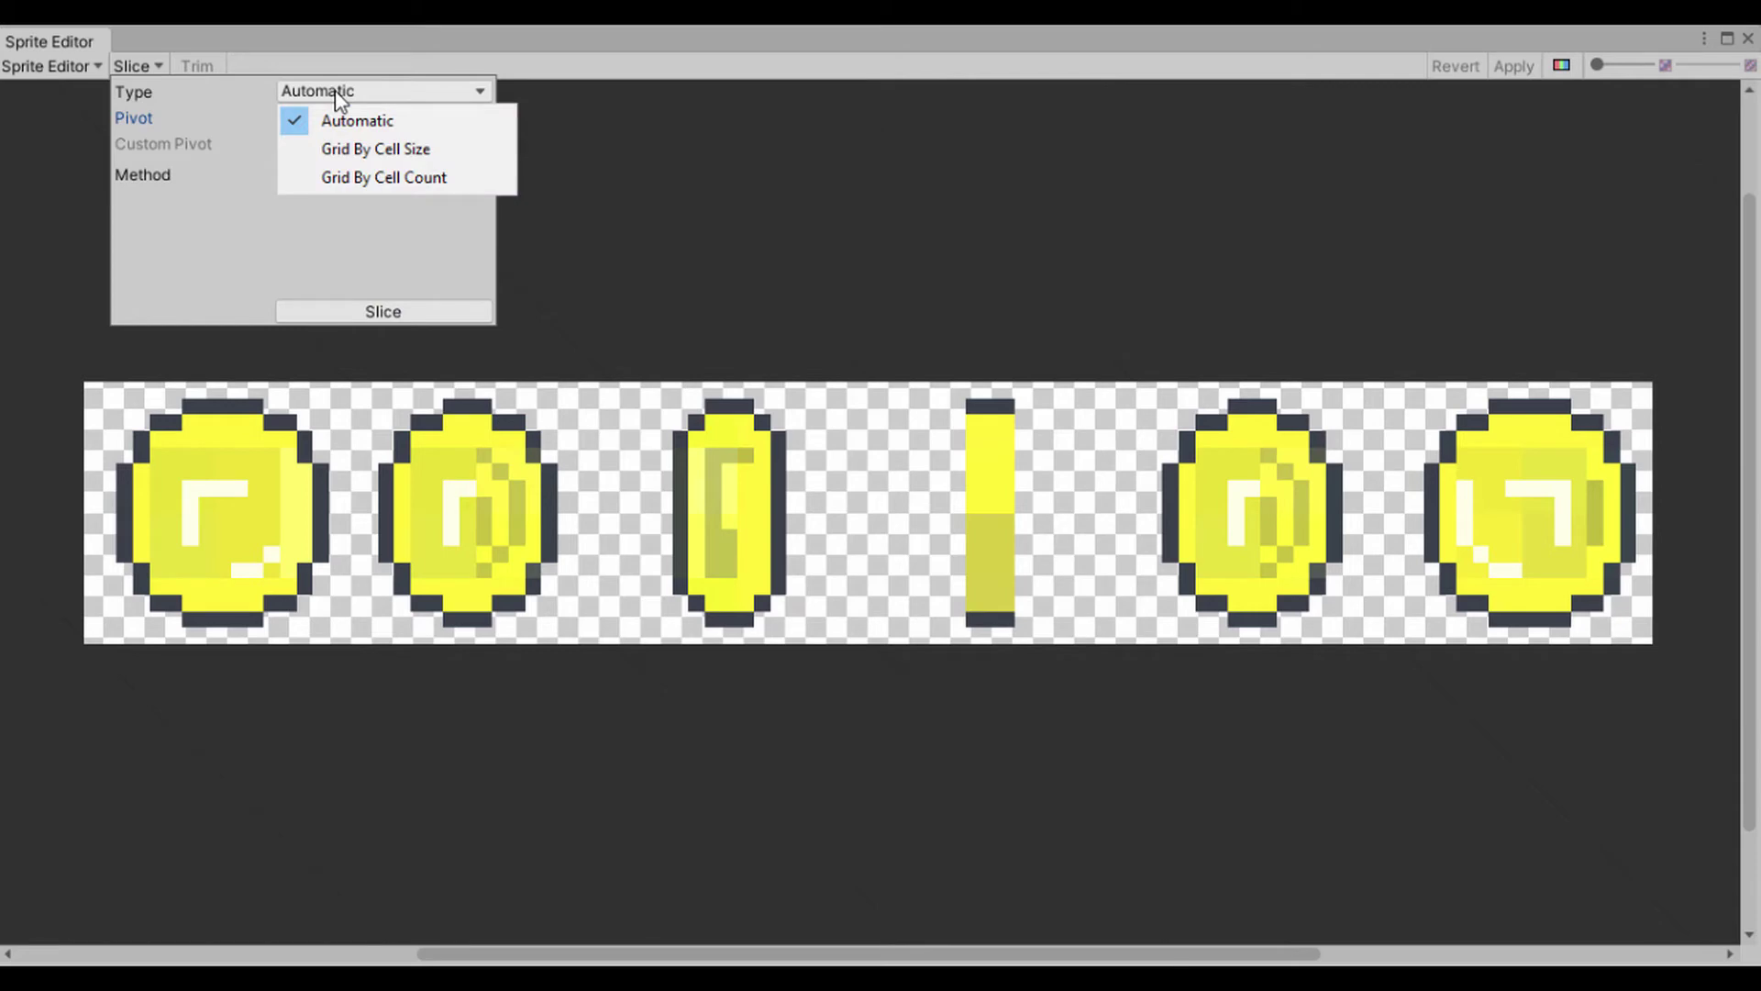
{"action": "left_click", "coordinate": [344, 148]}
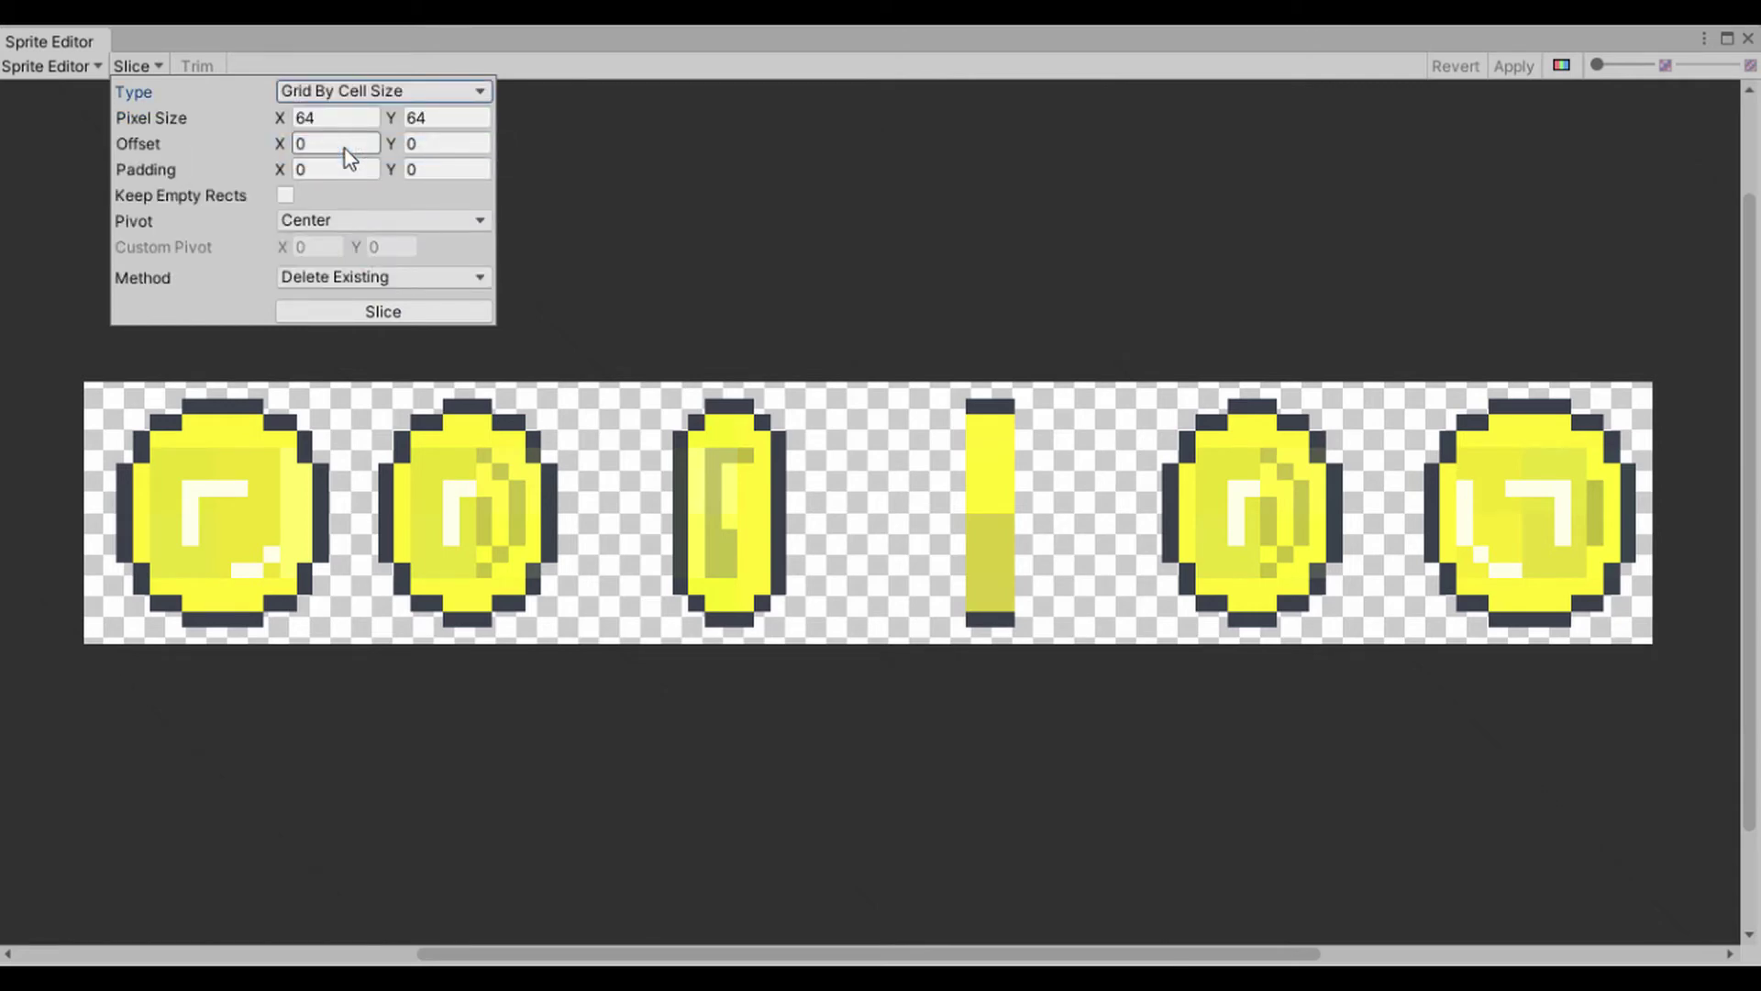
{"action": "left_click", "coordinate": [348, 96]}
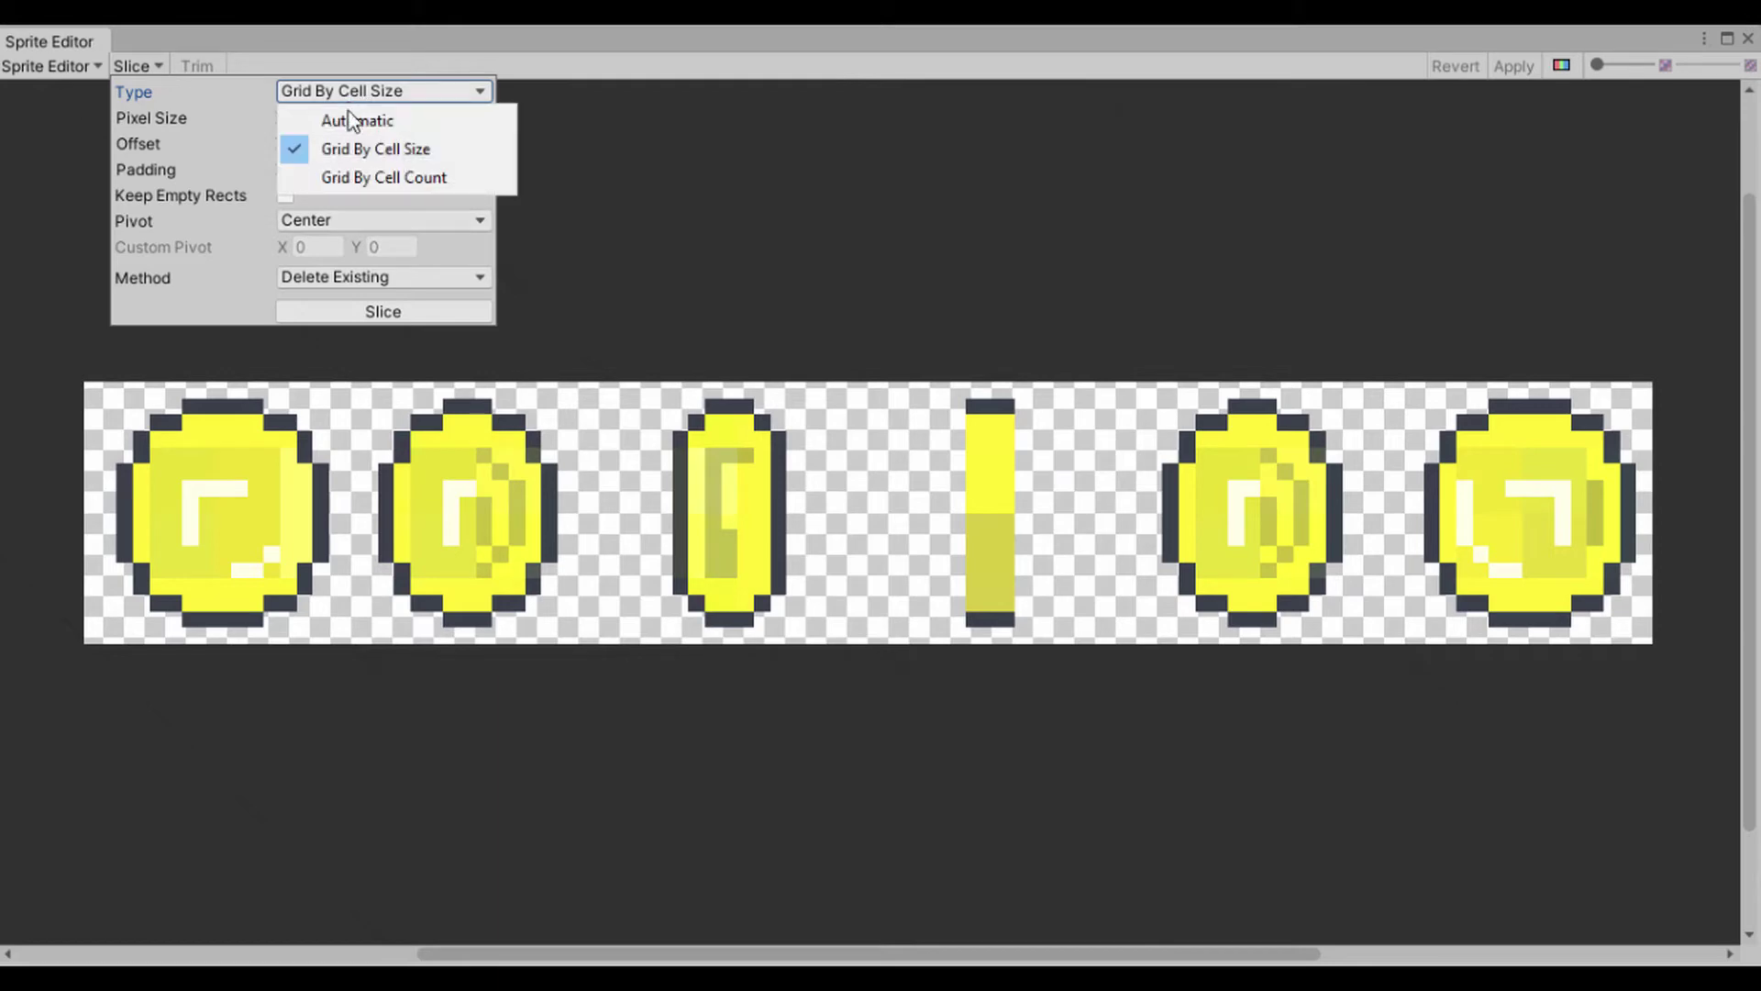
{"action": "left_click", "coordinate": [349, 175]}
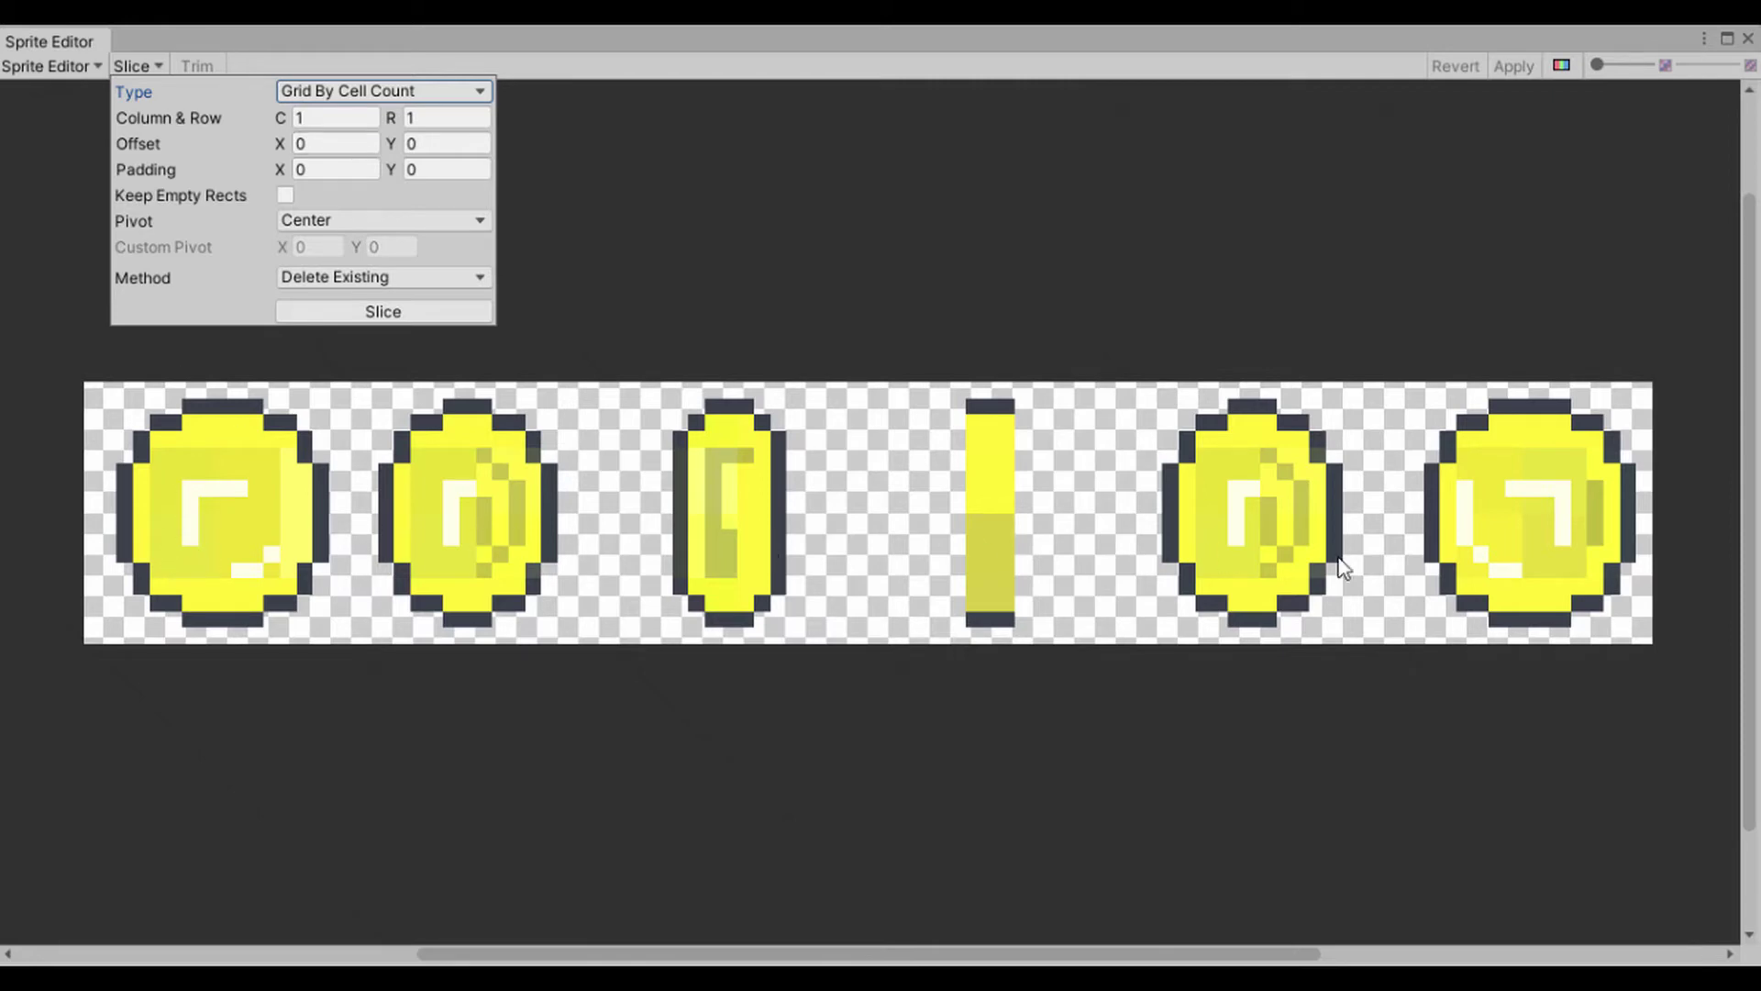
{"action": "left_click", "coordinate": [350, 120]}
{"action": "type", "text": "6"}
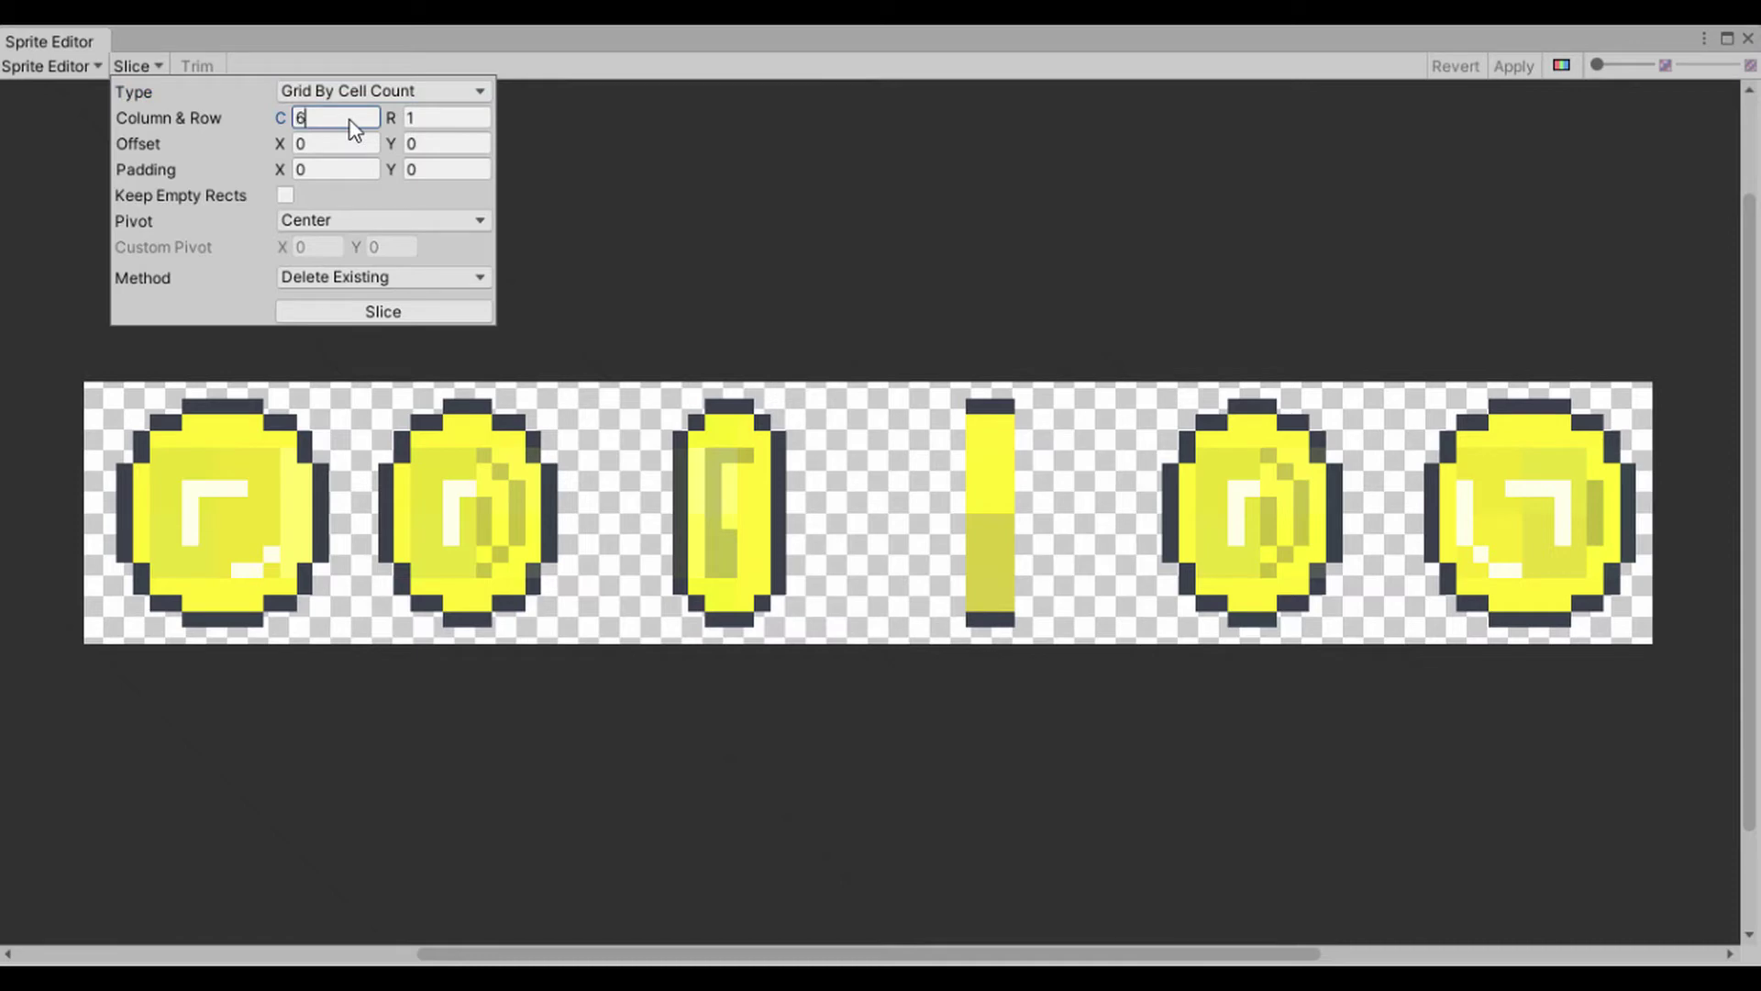
{"action": "left_click", "coordinate": [358, 313]}
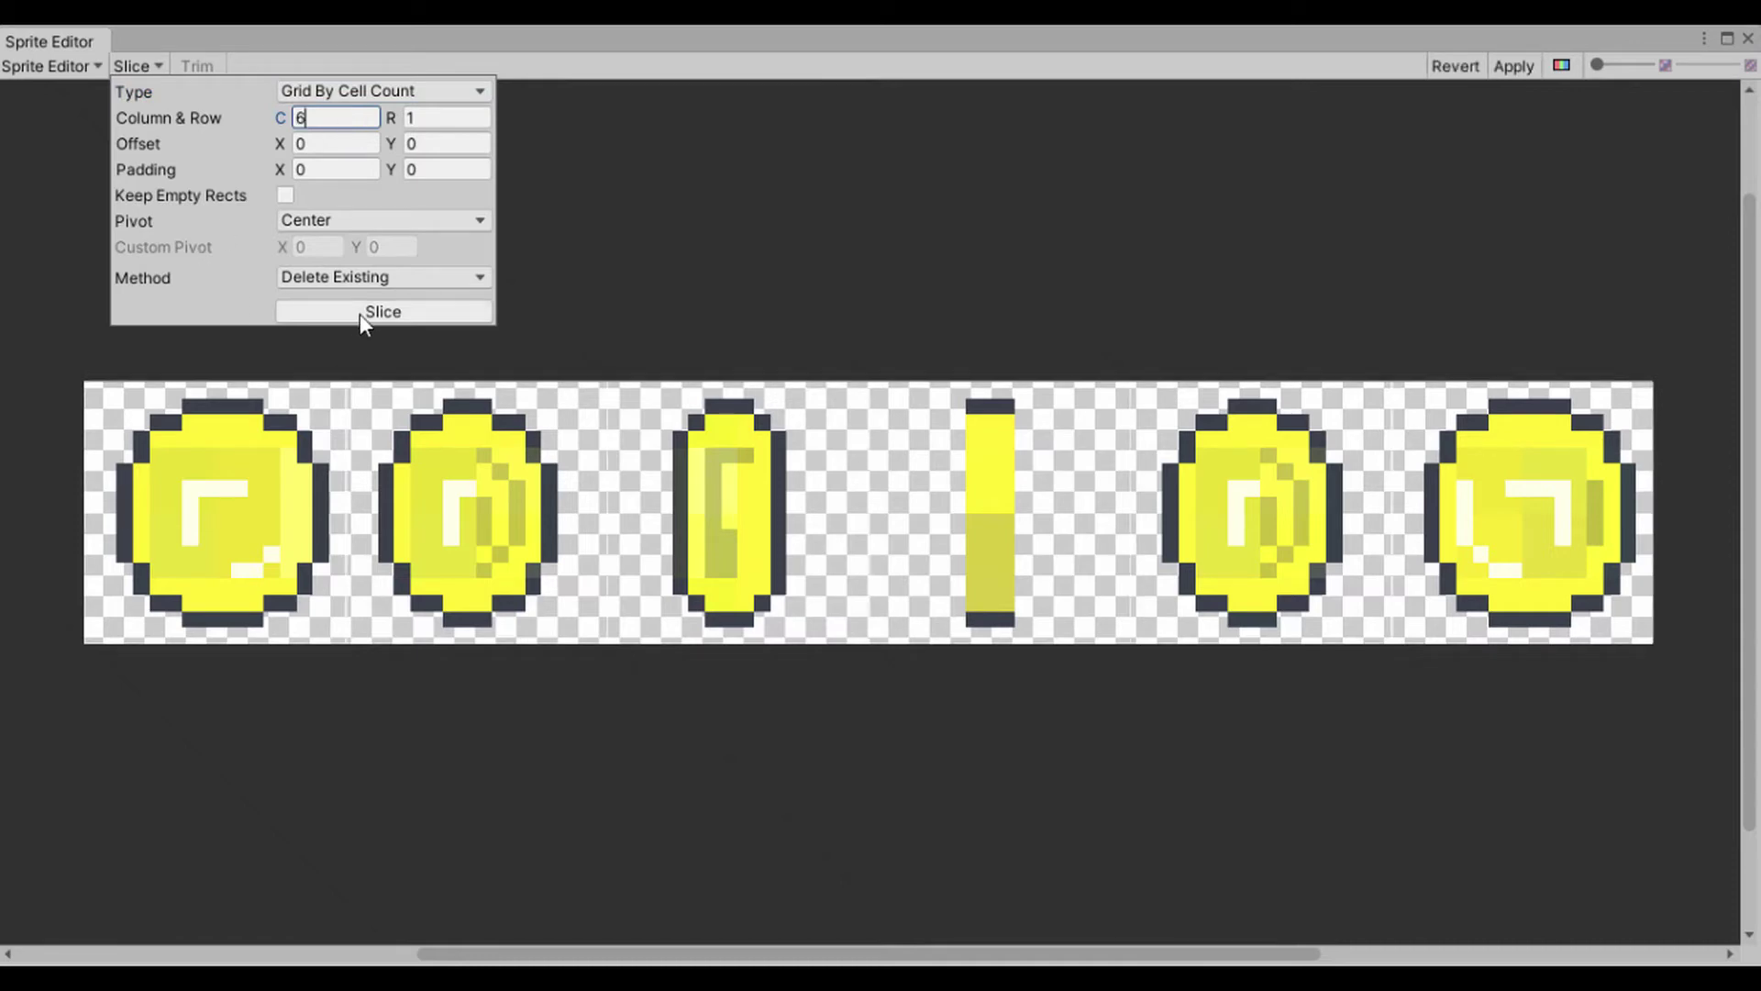
{"action": "left_click", "coordinate": [521, 66]}
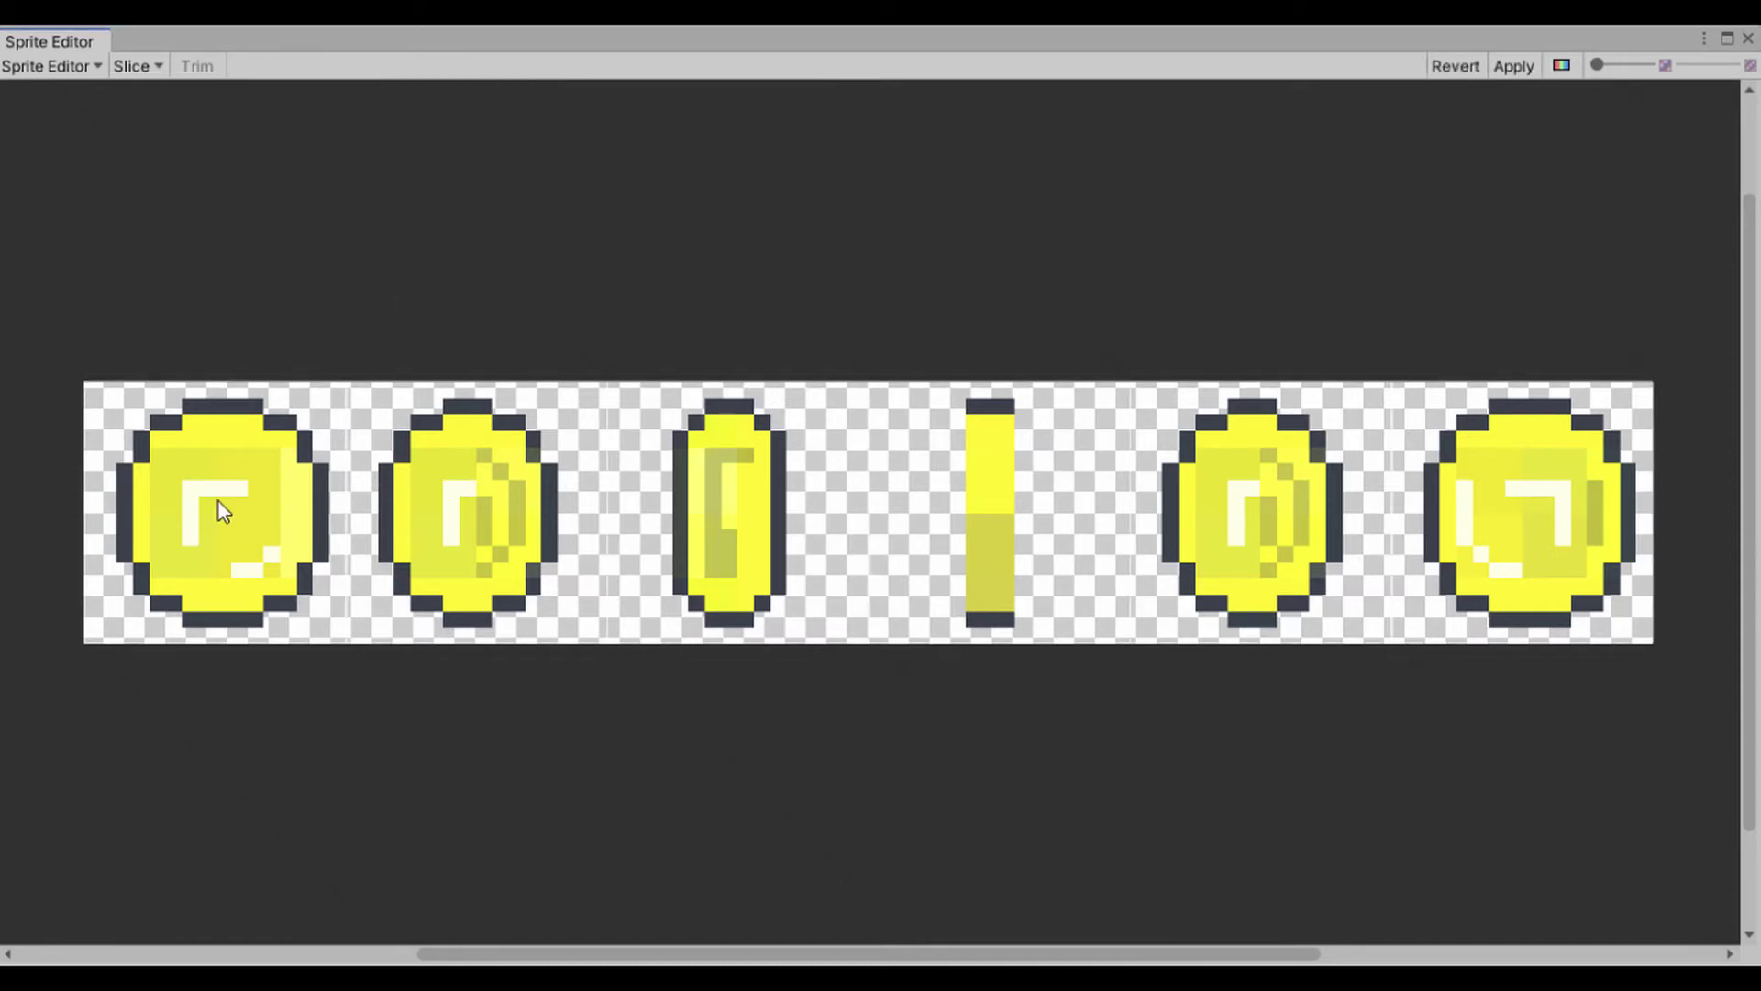
Step: Check each coin slice, then apply the slicing and close the Sprite Editor
{"action": "left_click", "coordinate": [218, 502]}
{"action": "left_click", "coordinate": [464, 503]}
{"action": "left_click", "coordinate": [734, 505]}
{"action": "left_click", "coordinate": [980, 495]}
{"action": "left_click", "coordinate": [1252, 499]}
{"action": "left_click", "coordinate": [1514, 511]}
{"action": "left_click", "coordinate": [211, 514]}
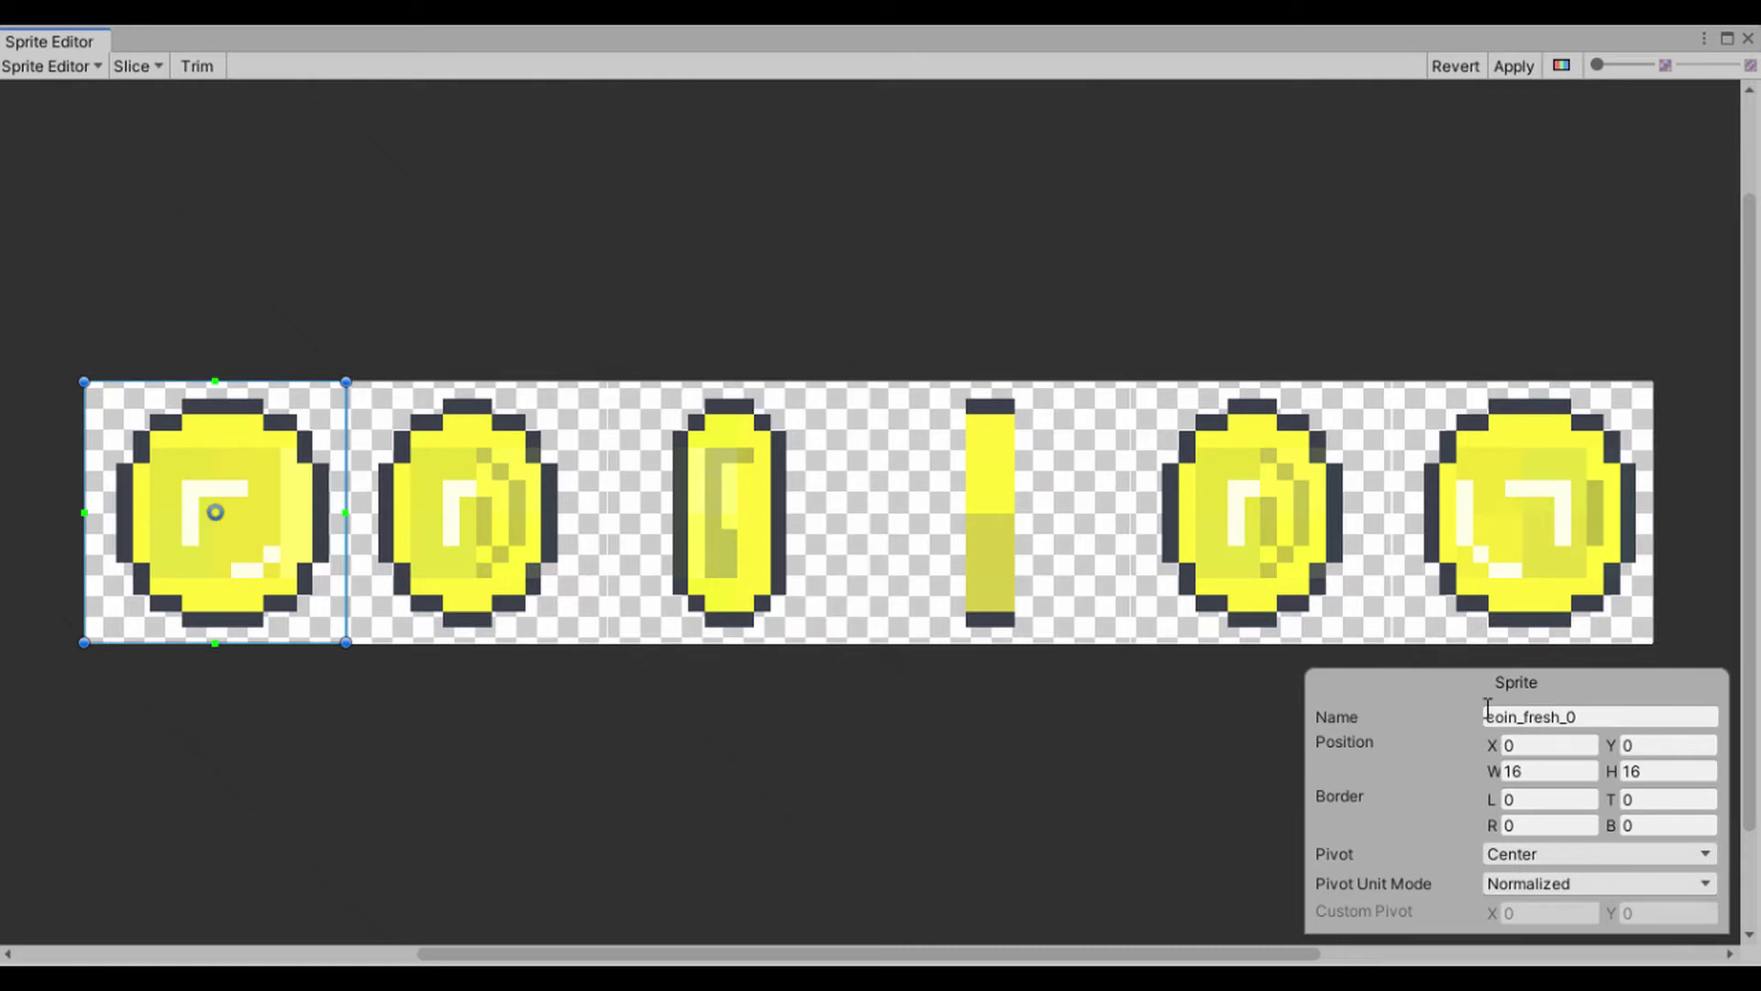
{"action": "left_click", "coordinate": [1523, 64]}
{"action": "left_click", "coordinate": [1748, 39]}
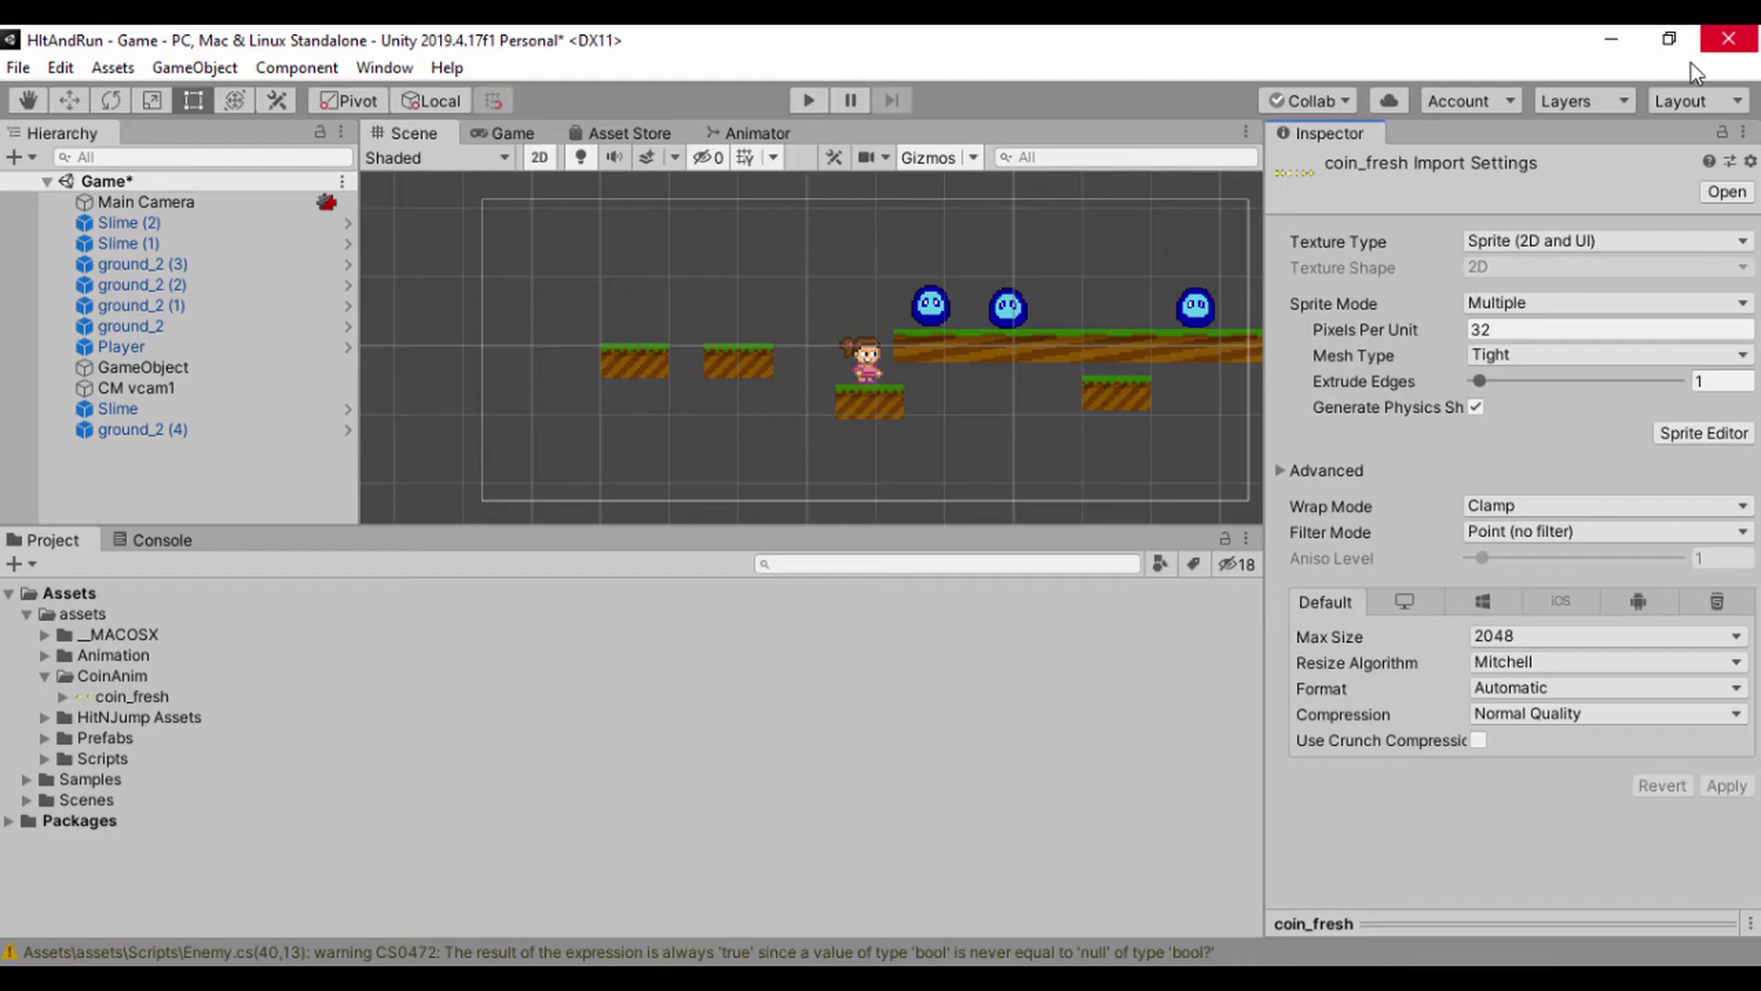
Step: Expand the coin_fresh asset and examine its individual sliced sprites
{"action": "left_click", "coordinate": [104, 699]}
{"action": "left_click", "coordinate": [63, 696]}
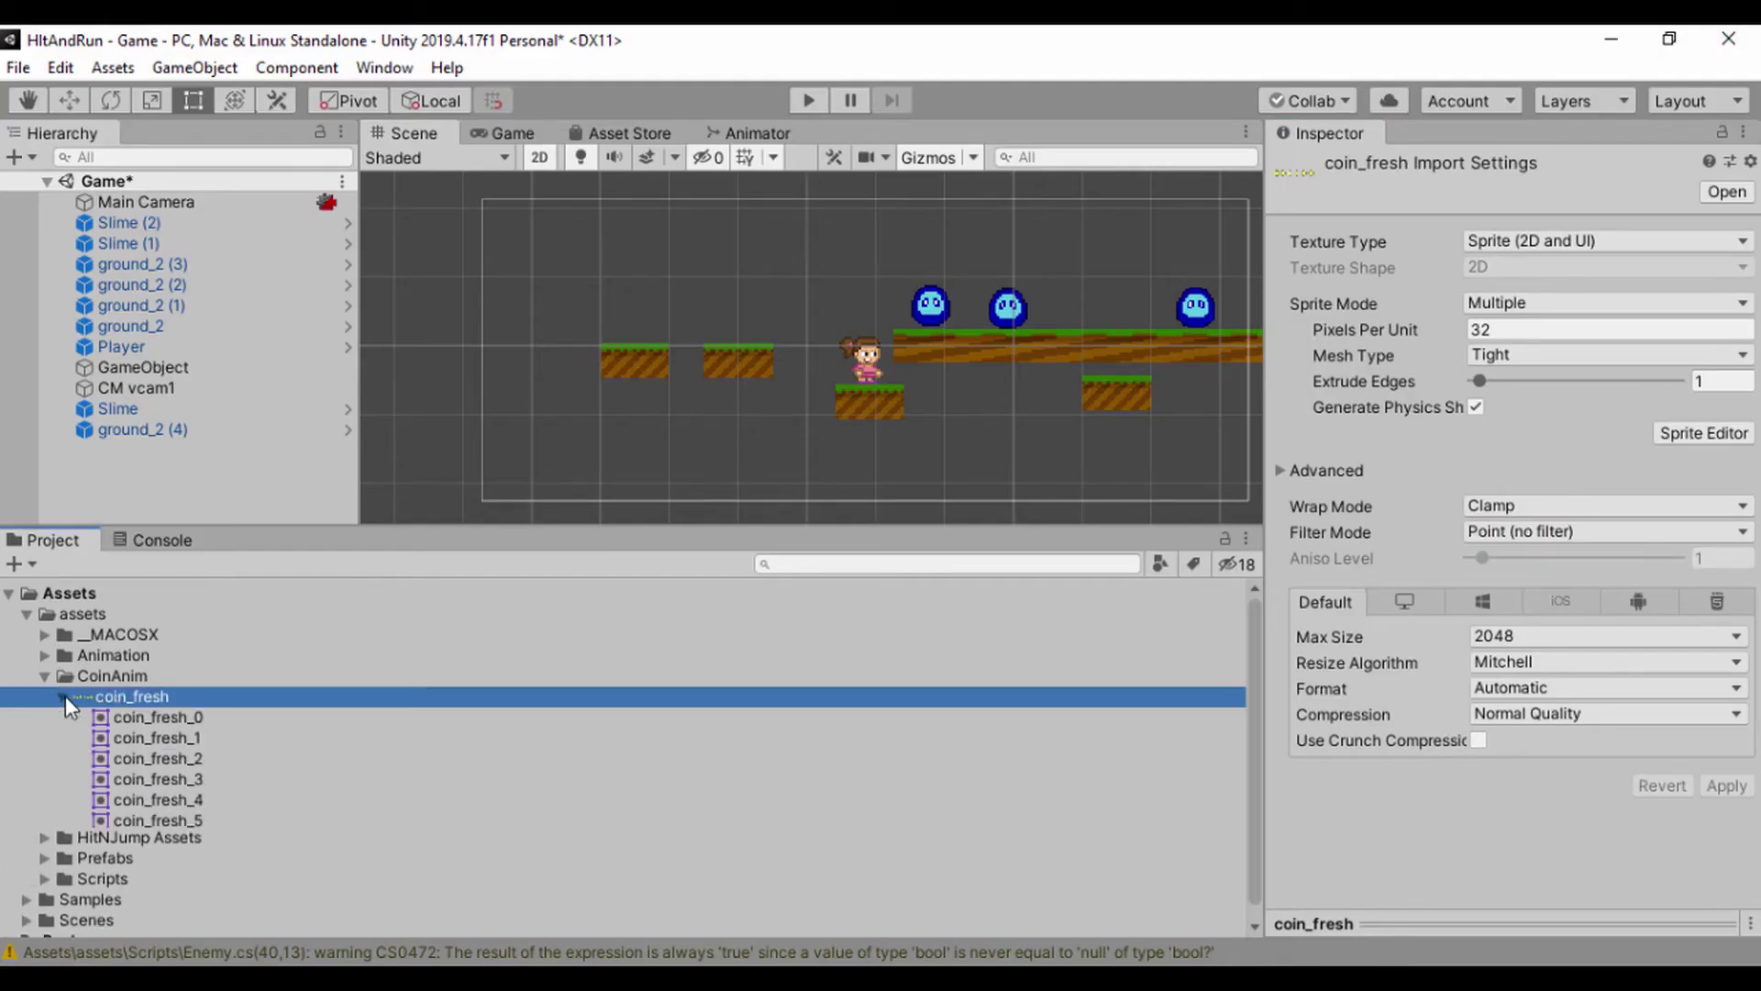
{"action": "left_click", "coordinate": [162, 721]}
{"action": "left_click", "coordinate": [165, 739]}
{"action": "left_click", "coordinate": [171, 777]}
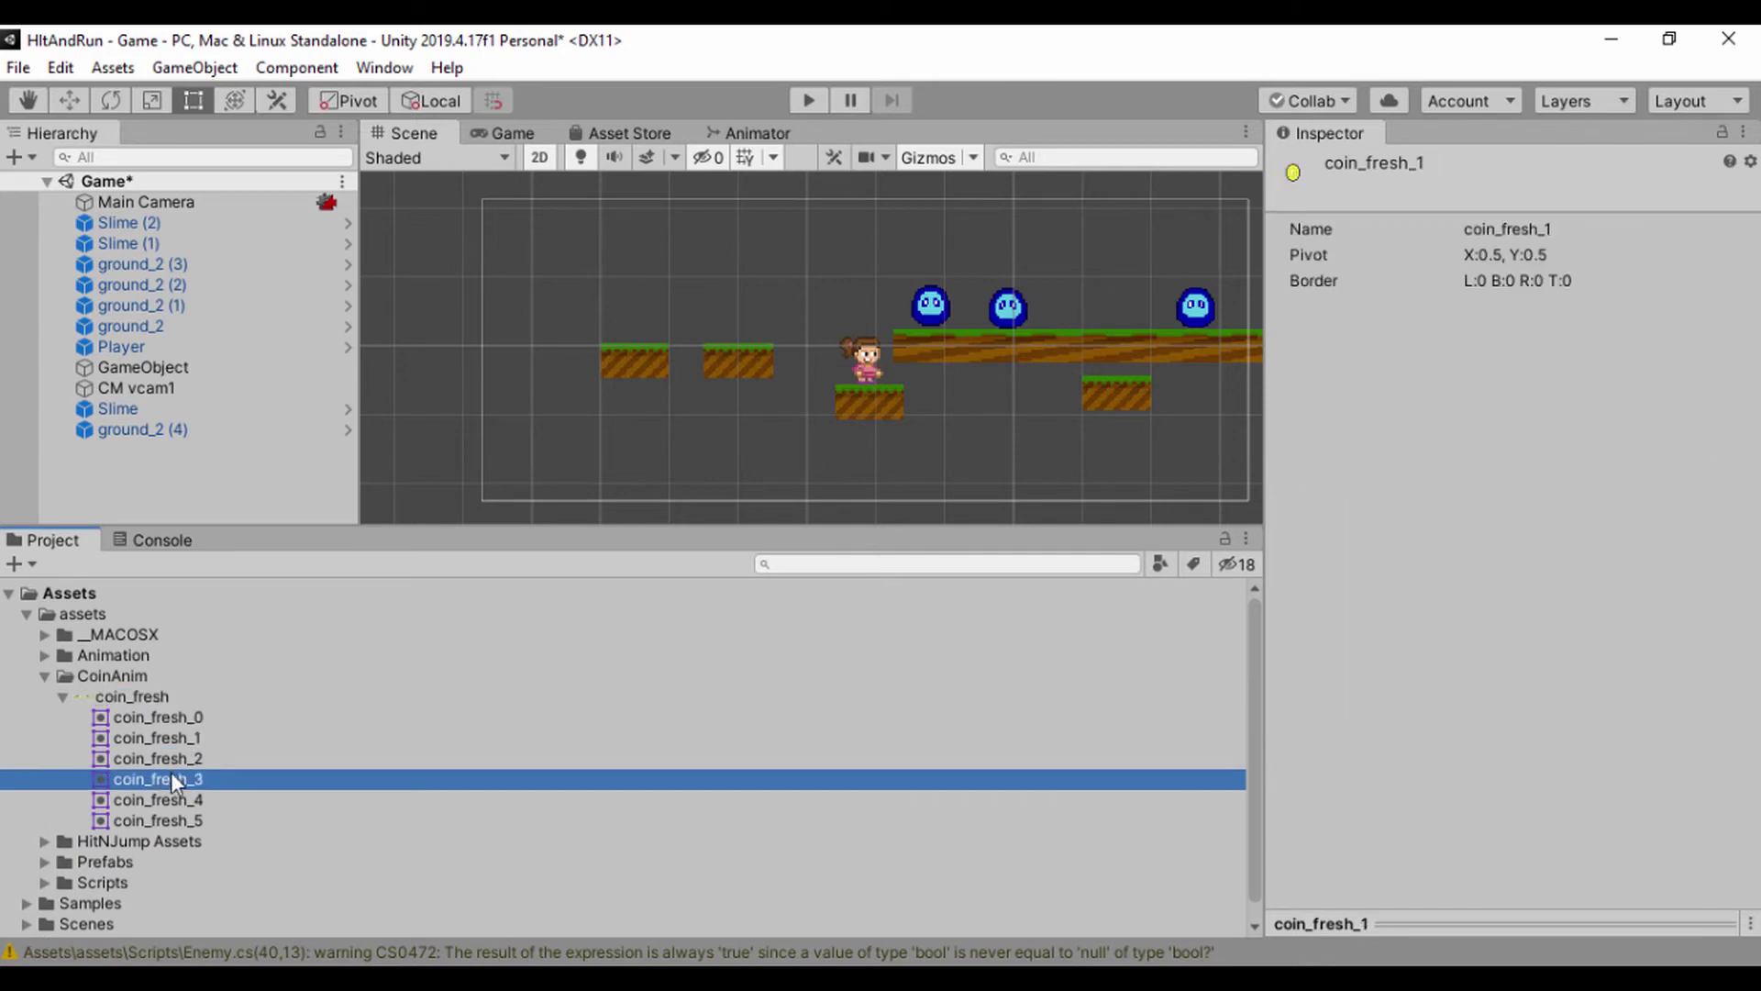
{"action": "left_click", "coordinate": [174, 800]}
{"action": "left_click", "coordinate": [179, 822]}
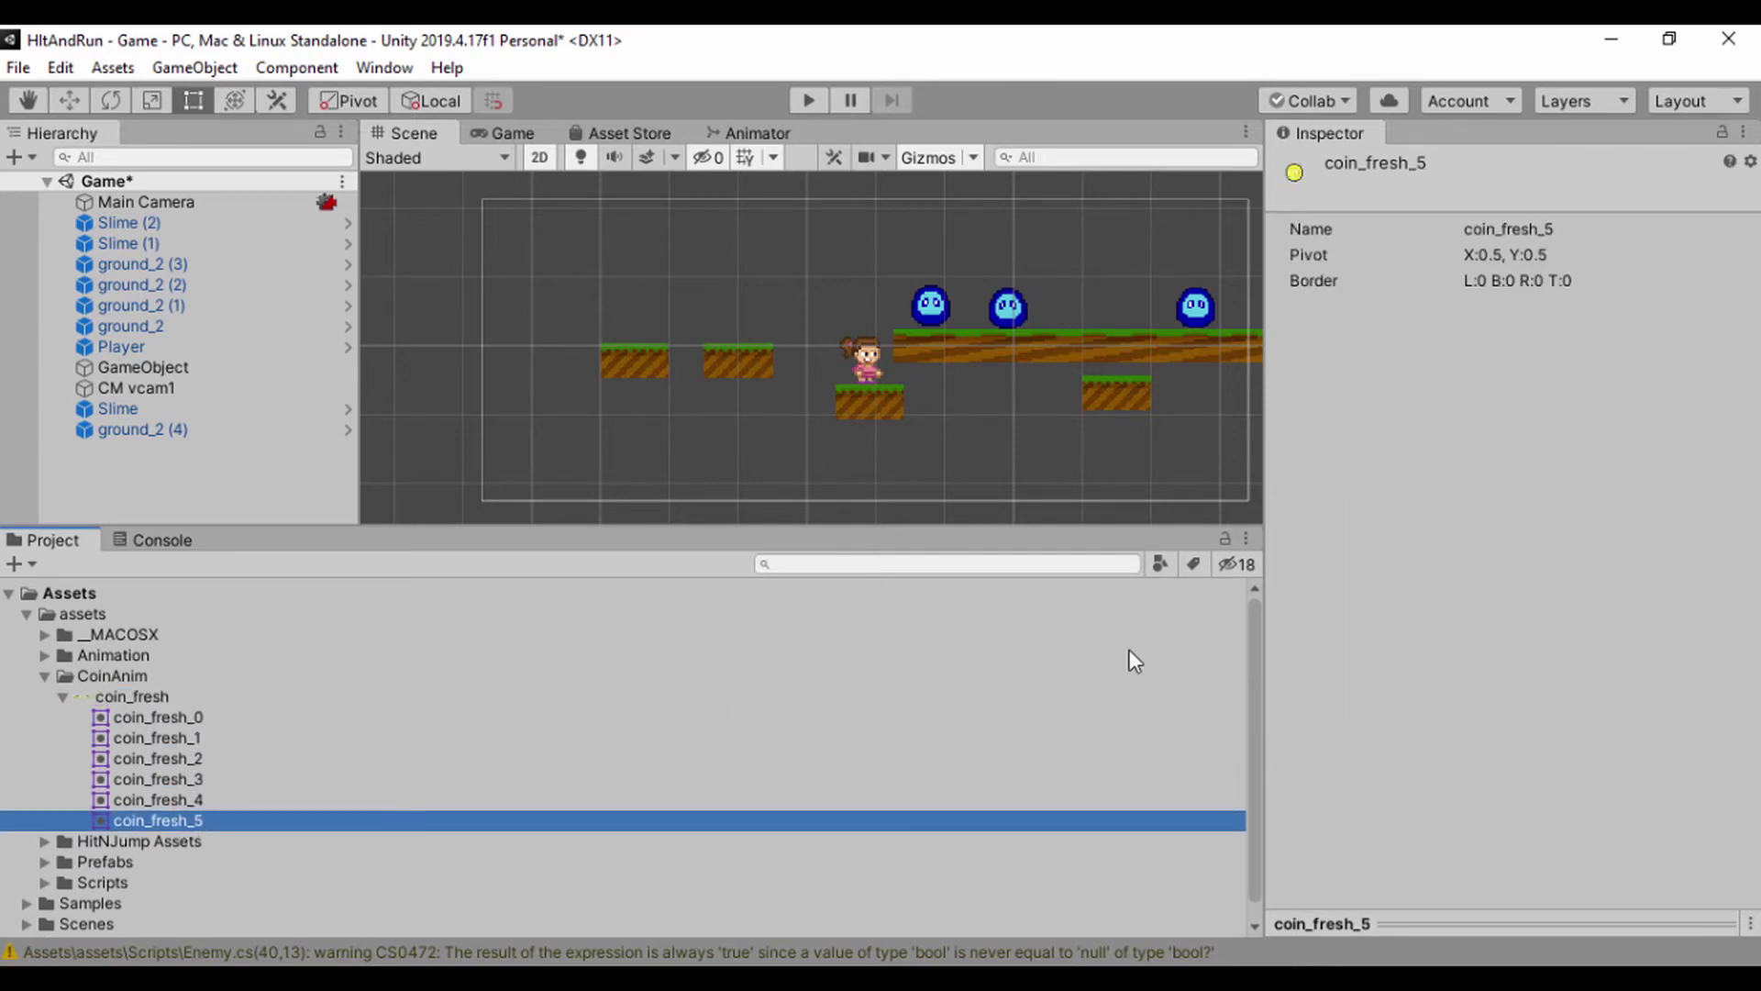
Step: Switch the Project window to the two-column layout and select the first two coin sprites one after the other
{"action": "left_click", "coordinate": [1246, 540]}
{"action": "left_click", "coordinate": [1295, 596]}
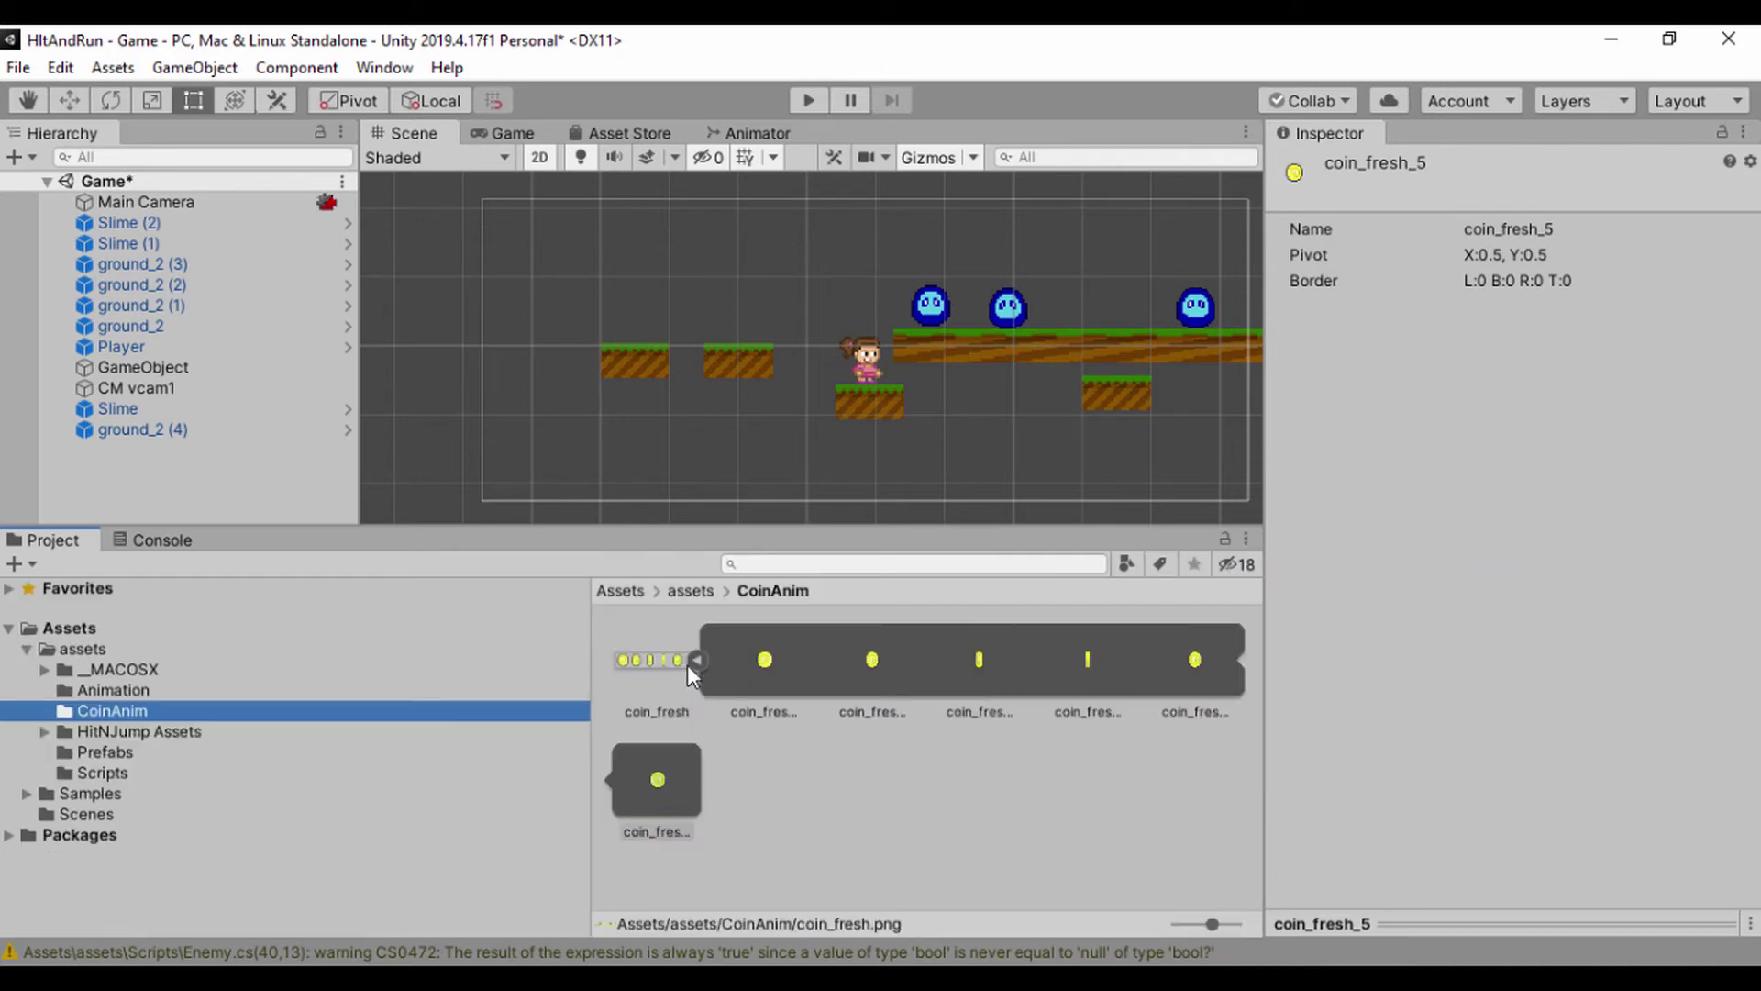
{"action": "left_click", "coordinate": [691, 662]}
{"action": "left_click", "coordinate": [692, 661]}
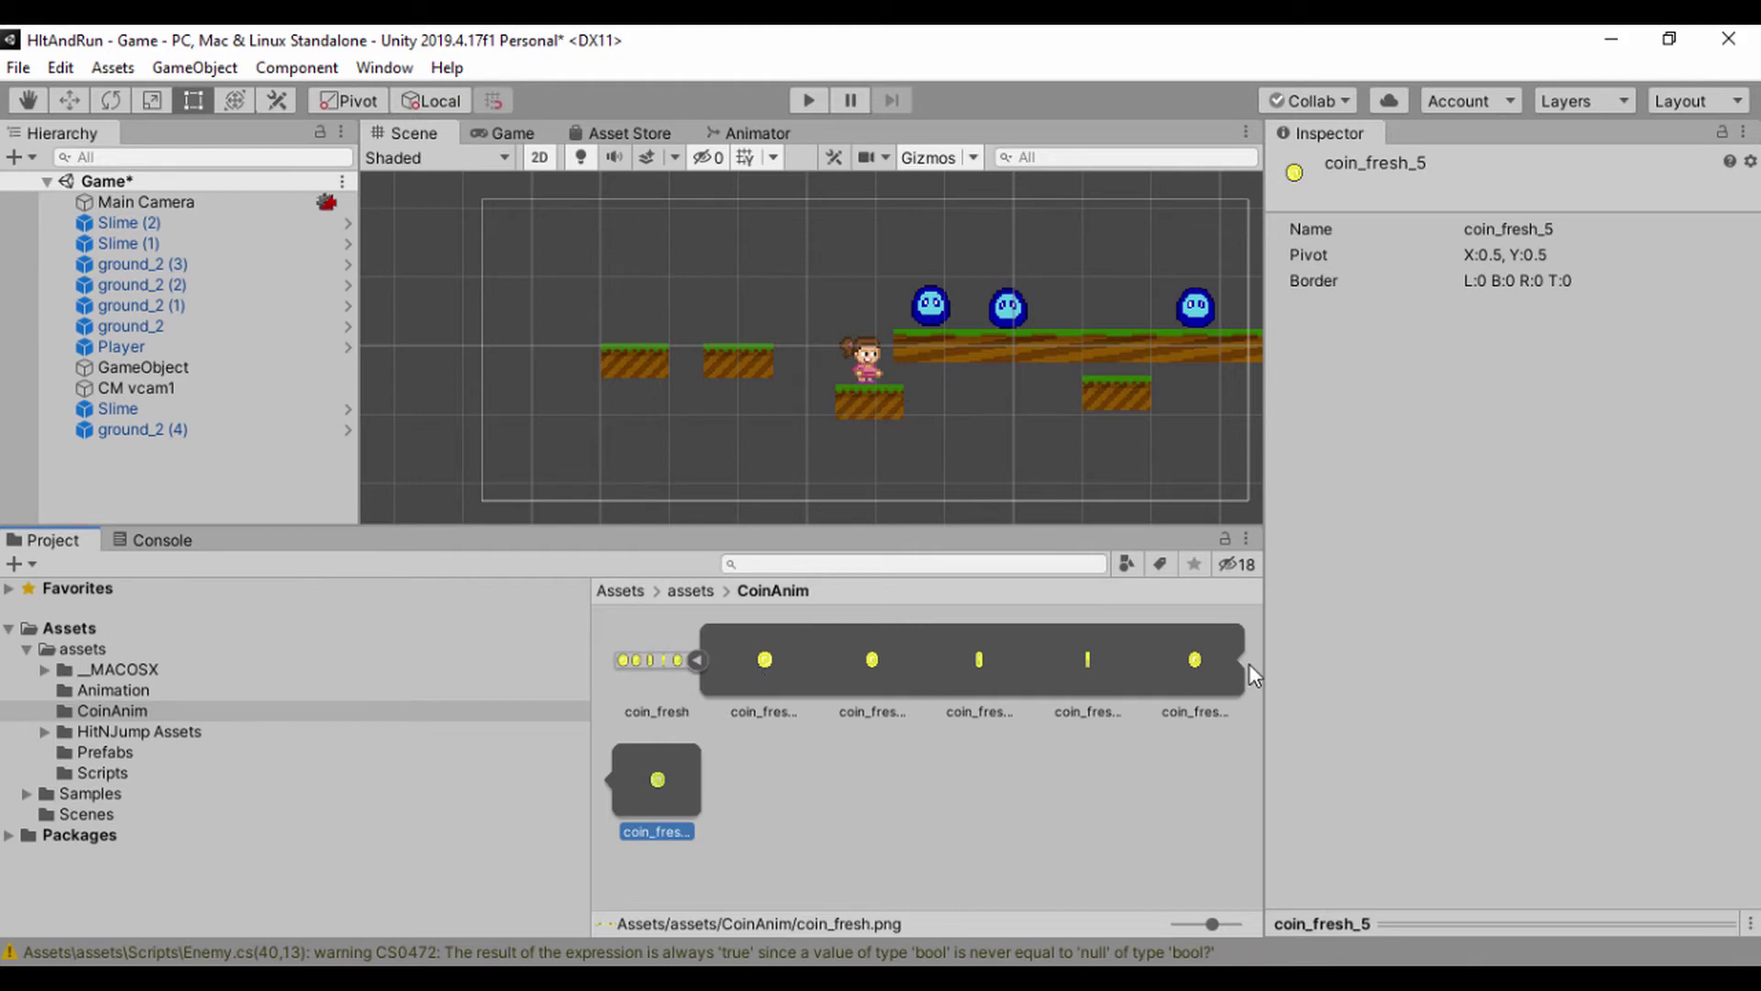
{"action": "left_click", "coordinate": [759, 666]}
{"action": "left_click", "coordinate": [872, 670]}
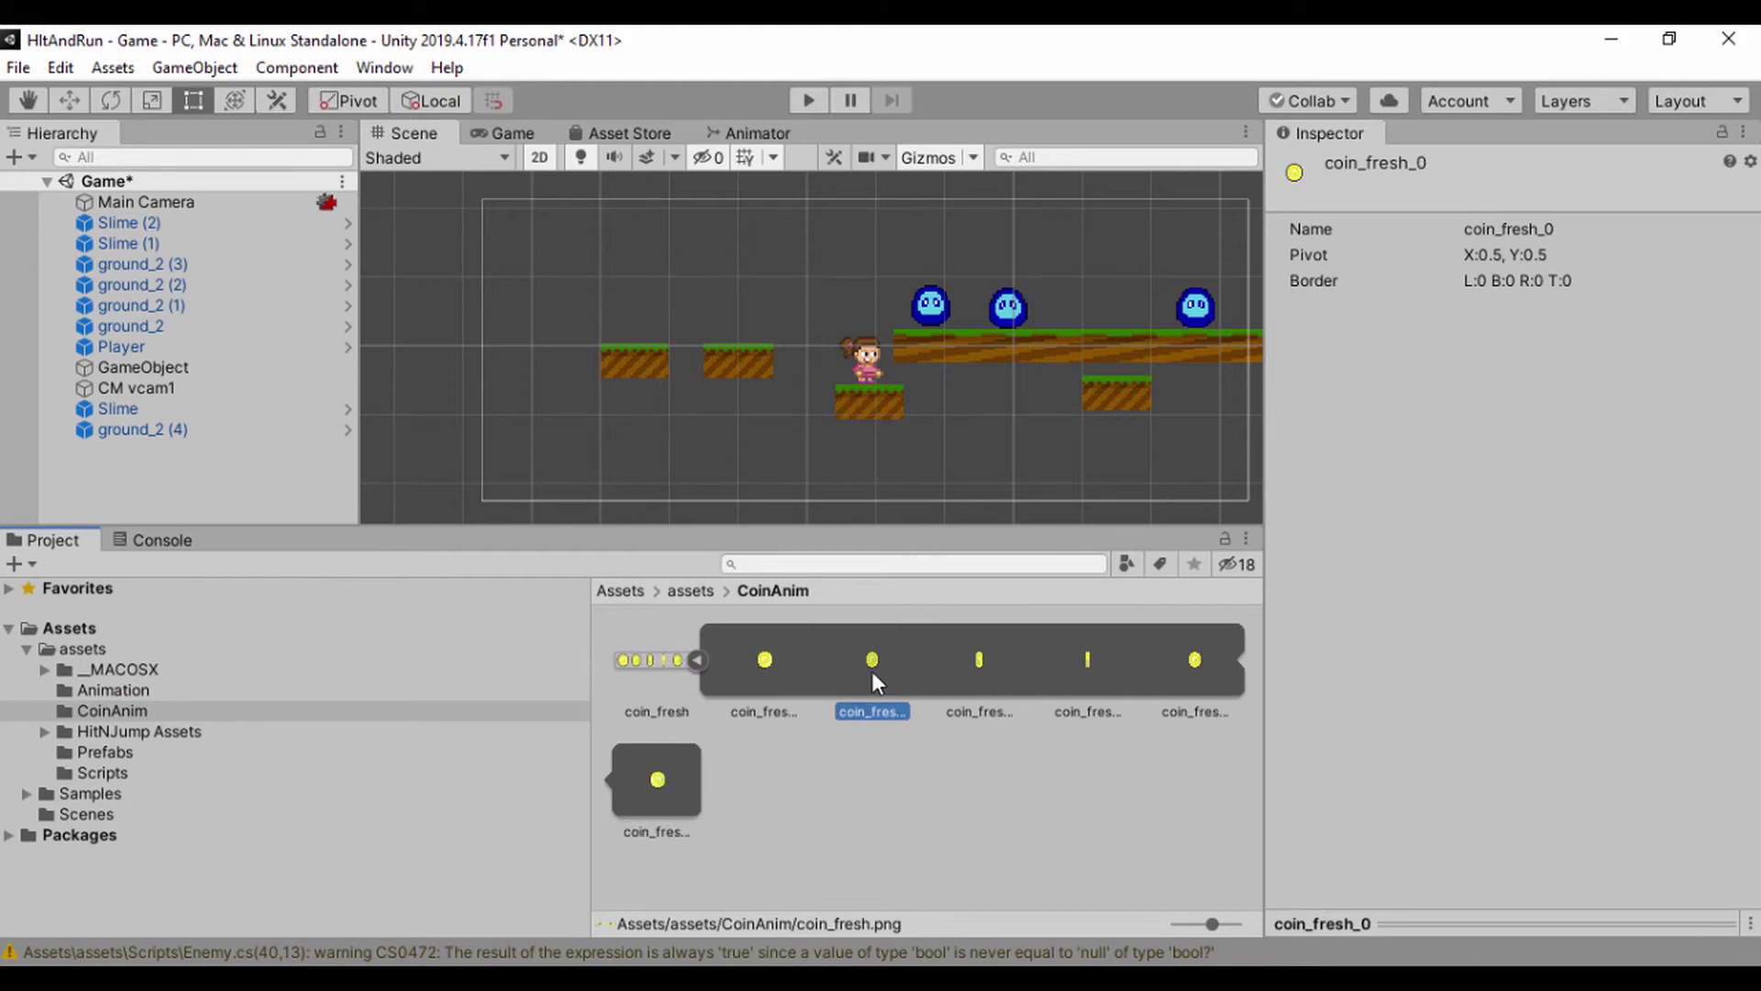
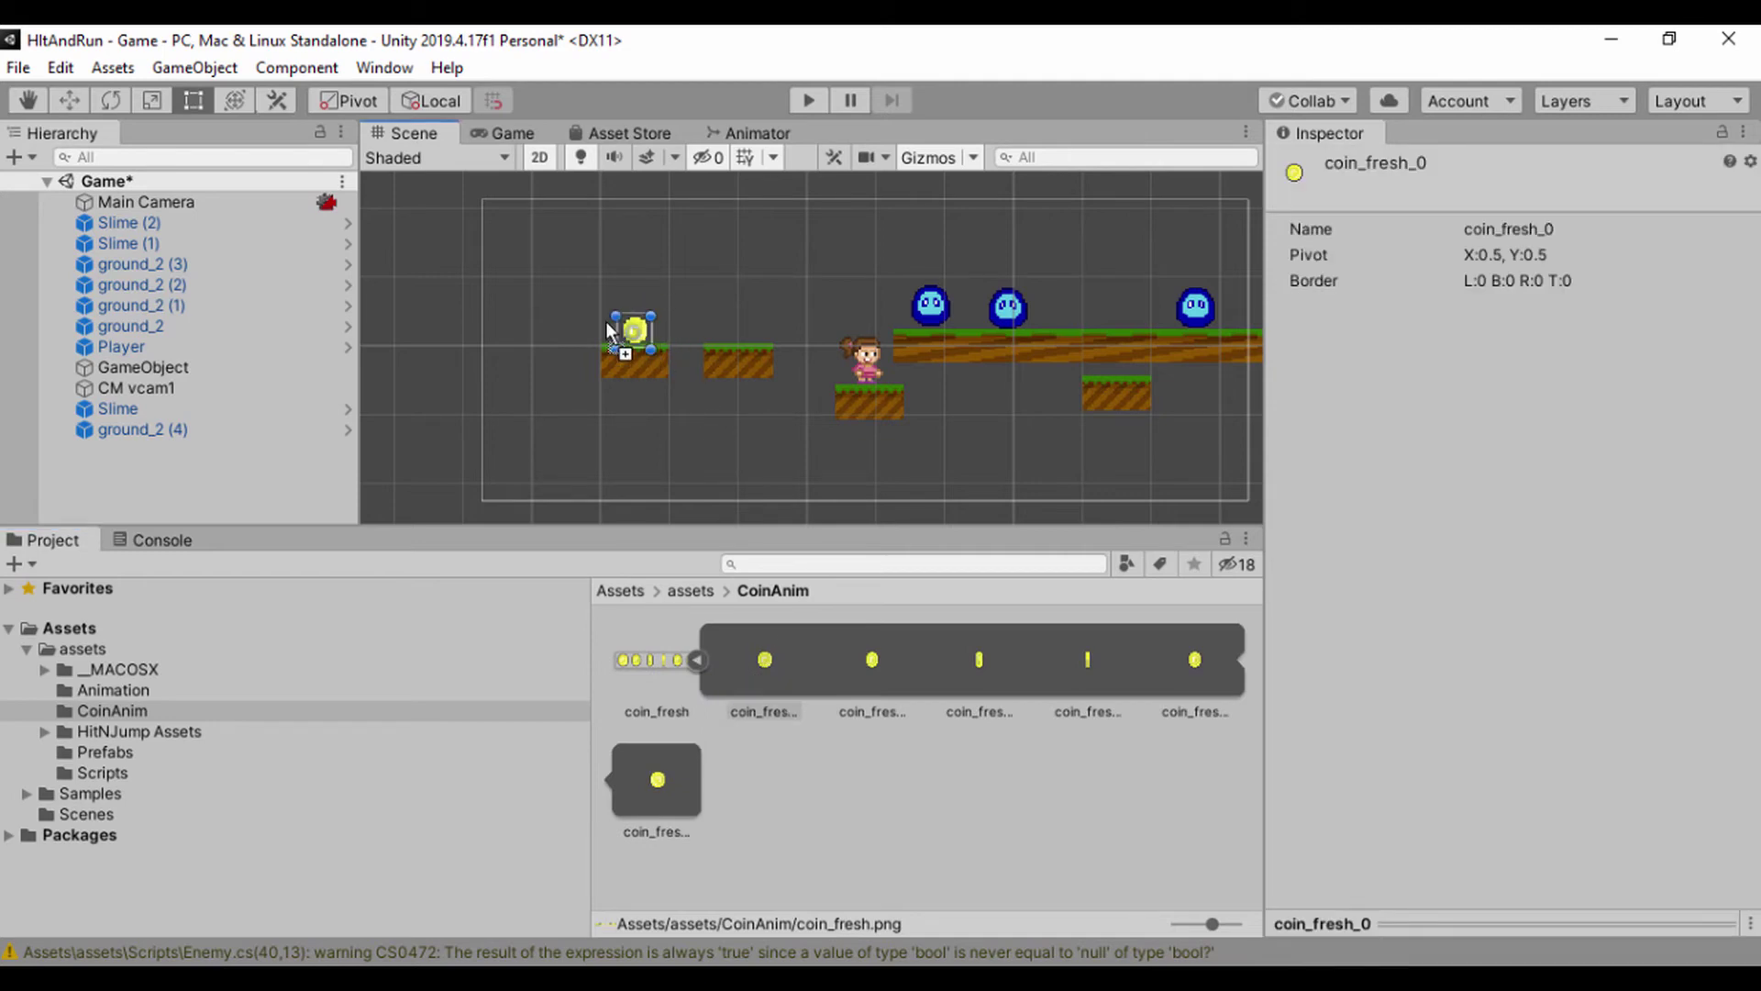
Step: Place the coin_fresh_0 sprite above the leftmost platform in the scene and rename the object to coin
{"action": "key", "text": "f"}
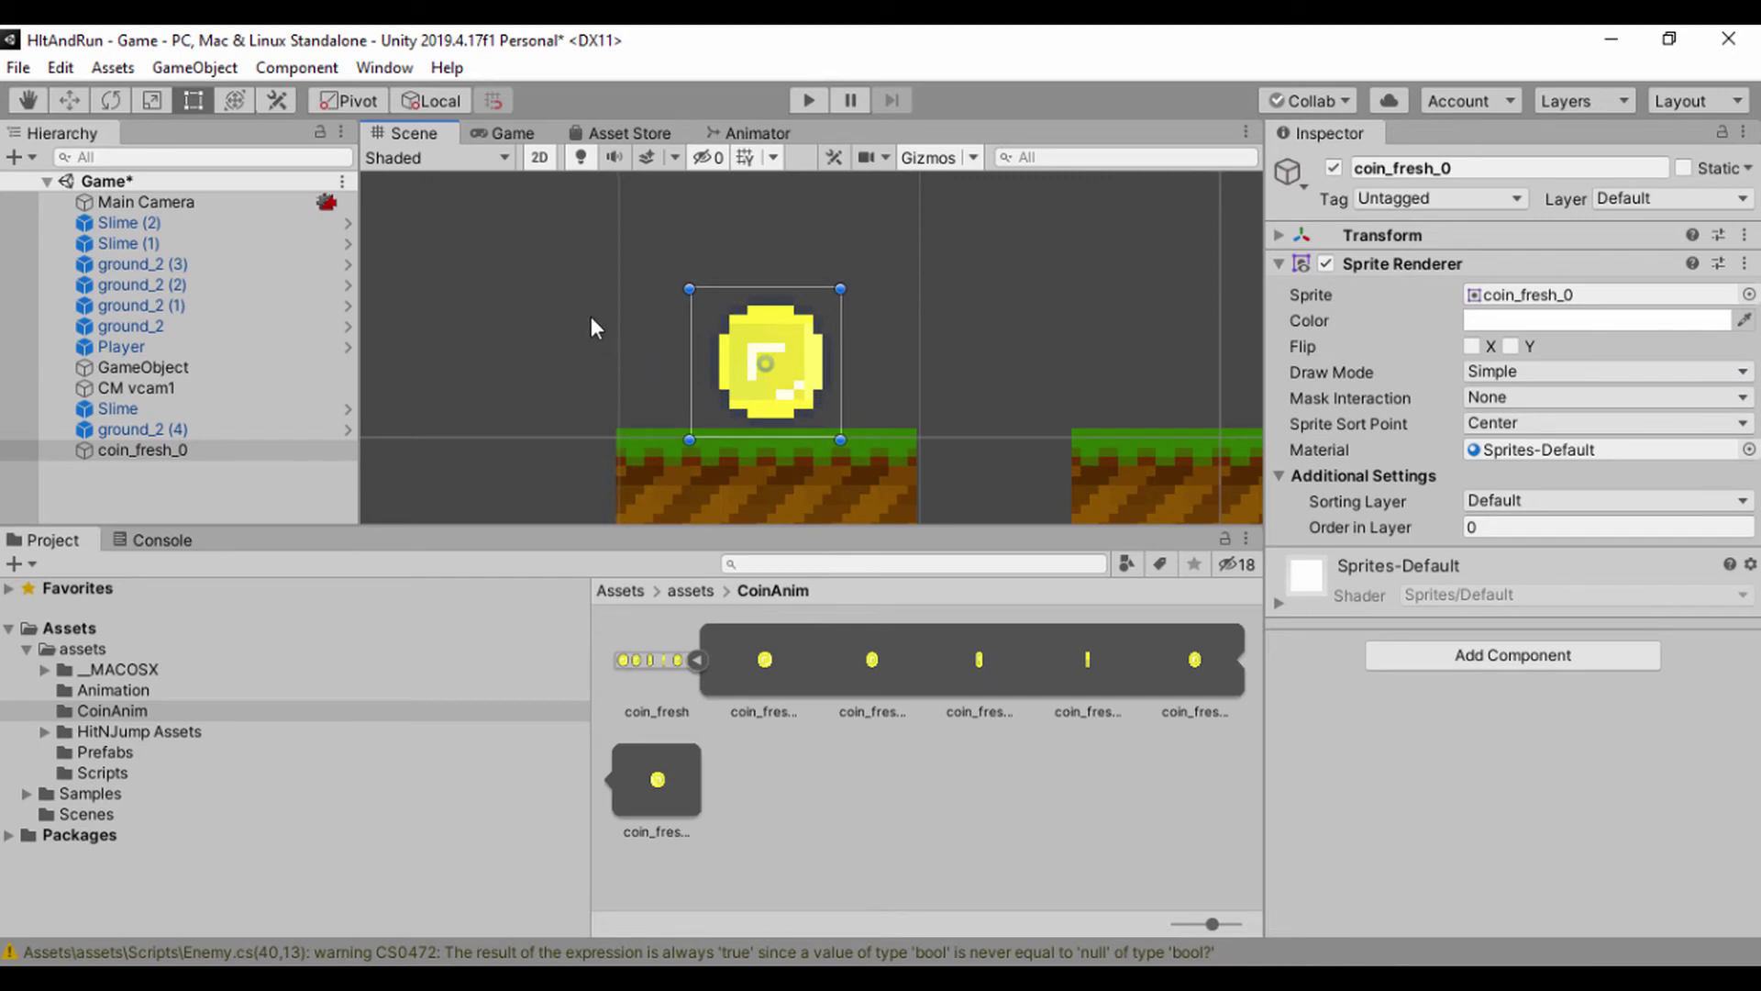
{"action": "scroll", "coordinate": [591, 317], "scroll_direction": "down", "scroll_amount": 2}
{"action": "scroll", "coordinate": [590, 318], "scroll_direction": "down", "scroll_amount": 2}
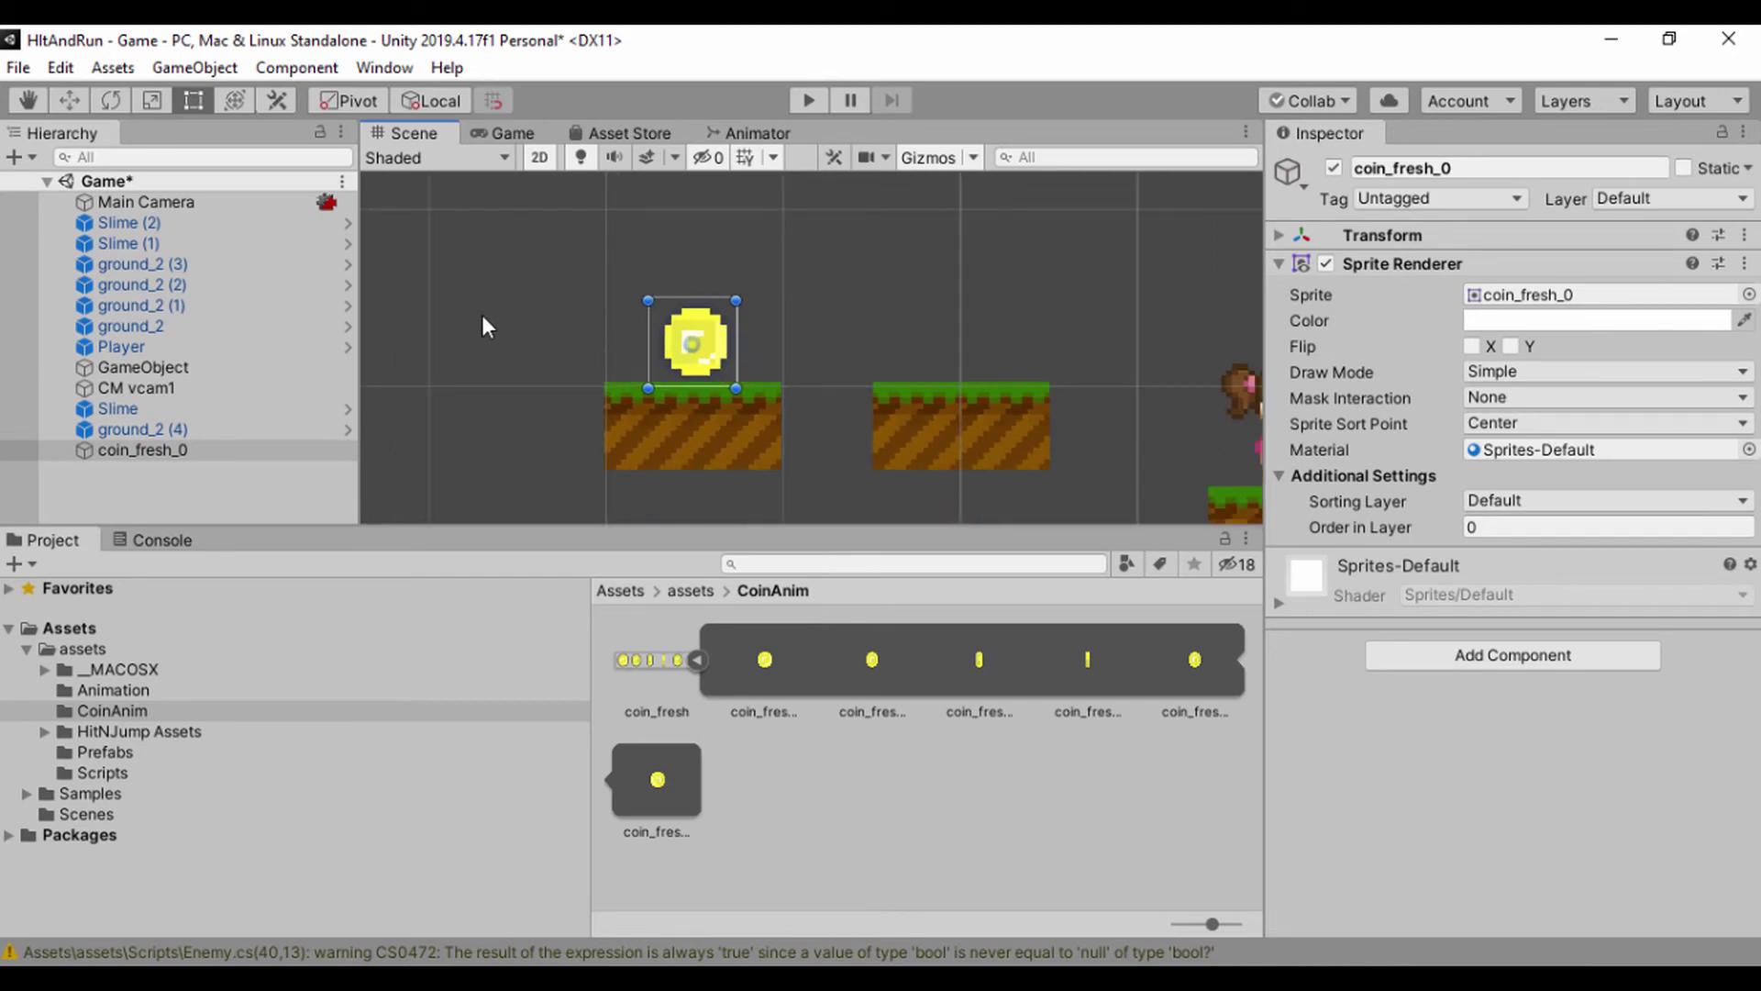
{"action": "left_click", "coordinate": [138, 450]}
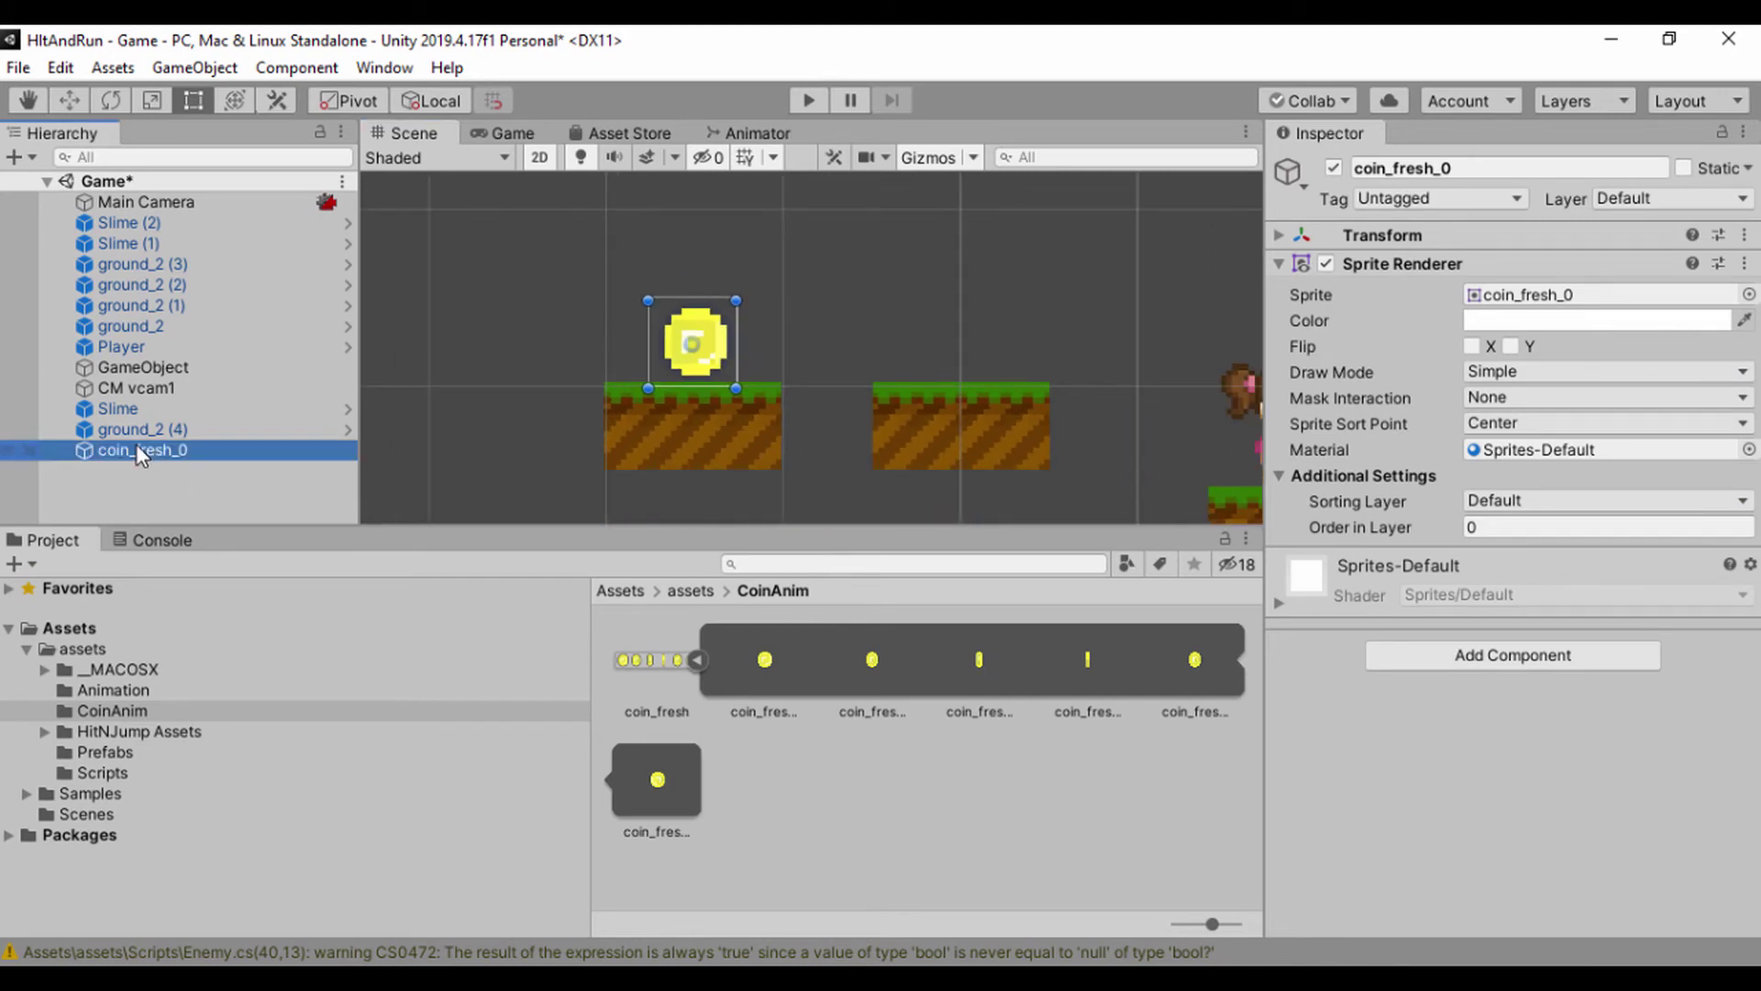
{"action": "left_click", "coordinate": [1463, 174]}
{"action": "type", "text": "co"}
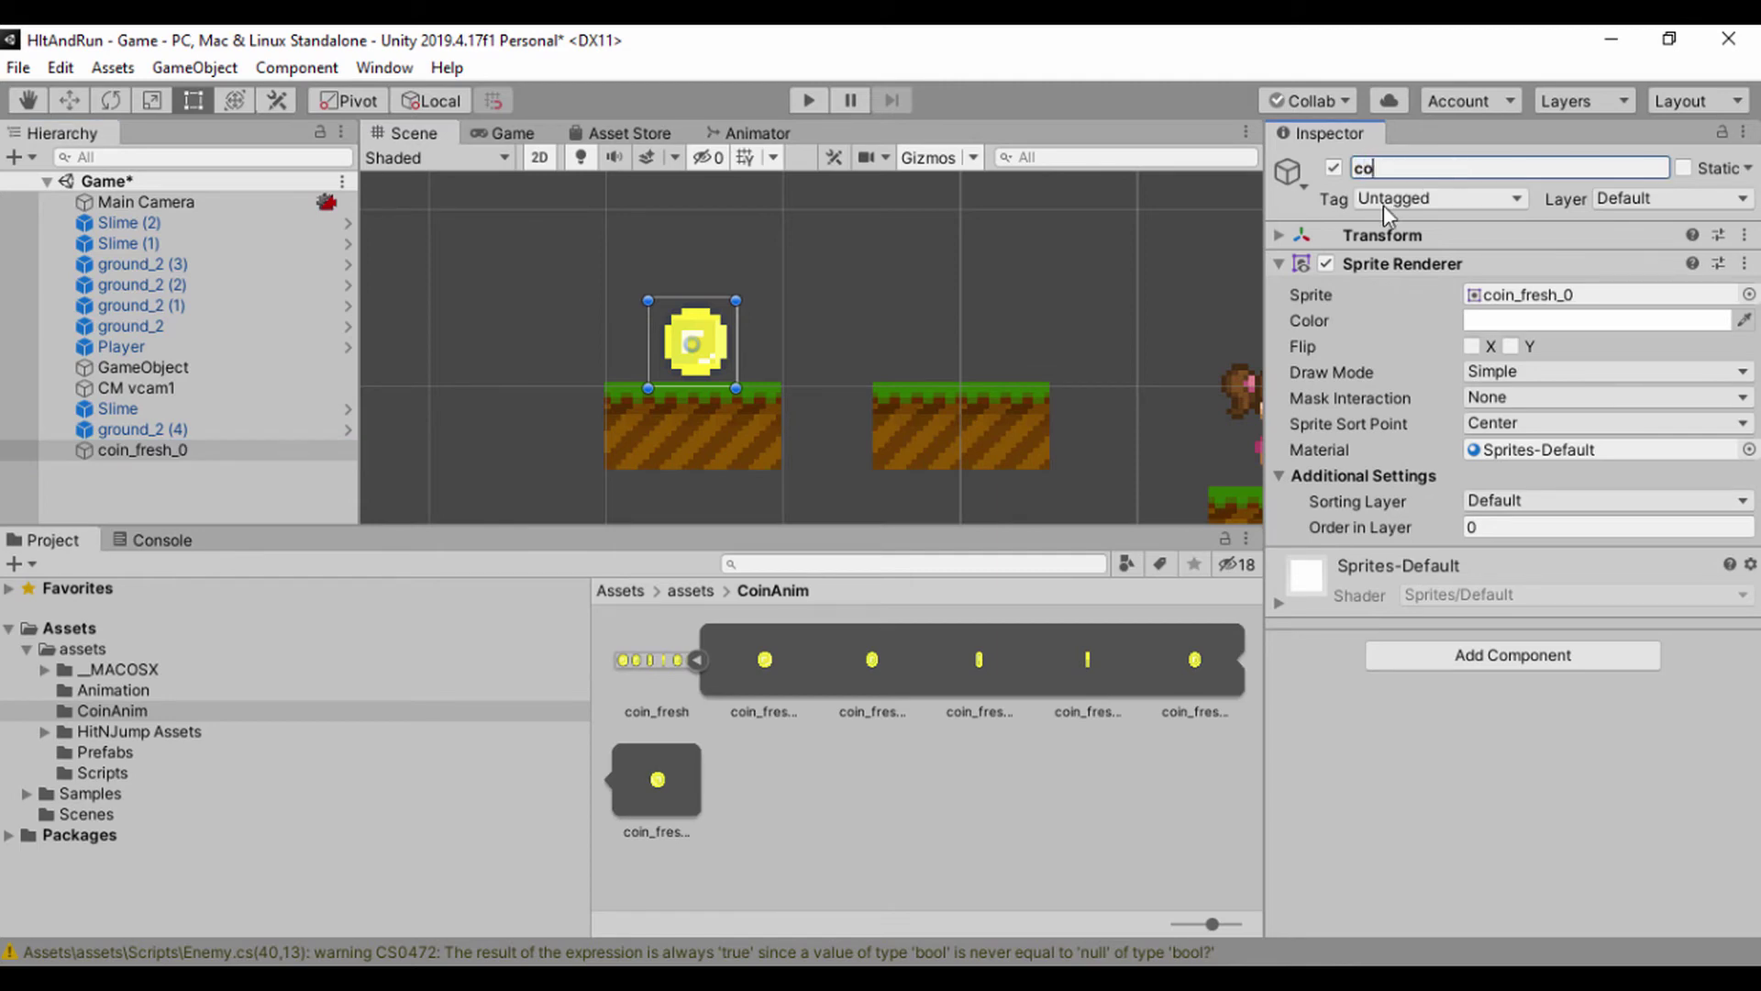
{"action": "type", "text": "in"}
{"action": "key", "text": "Return"}
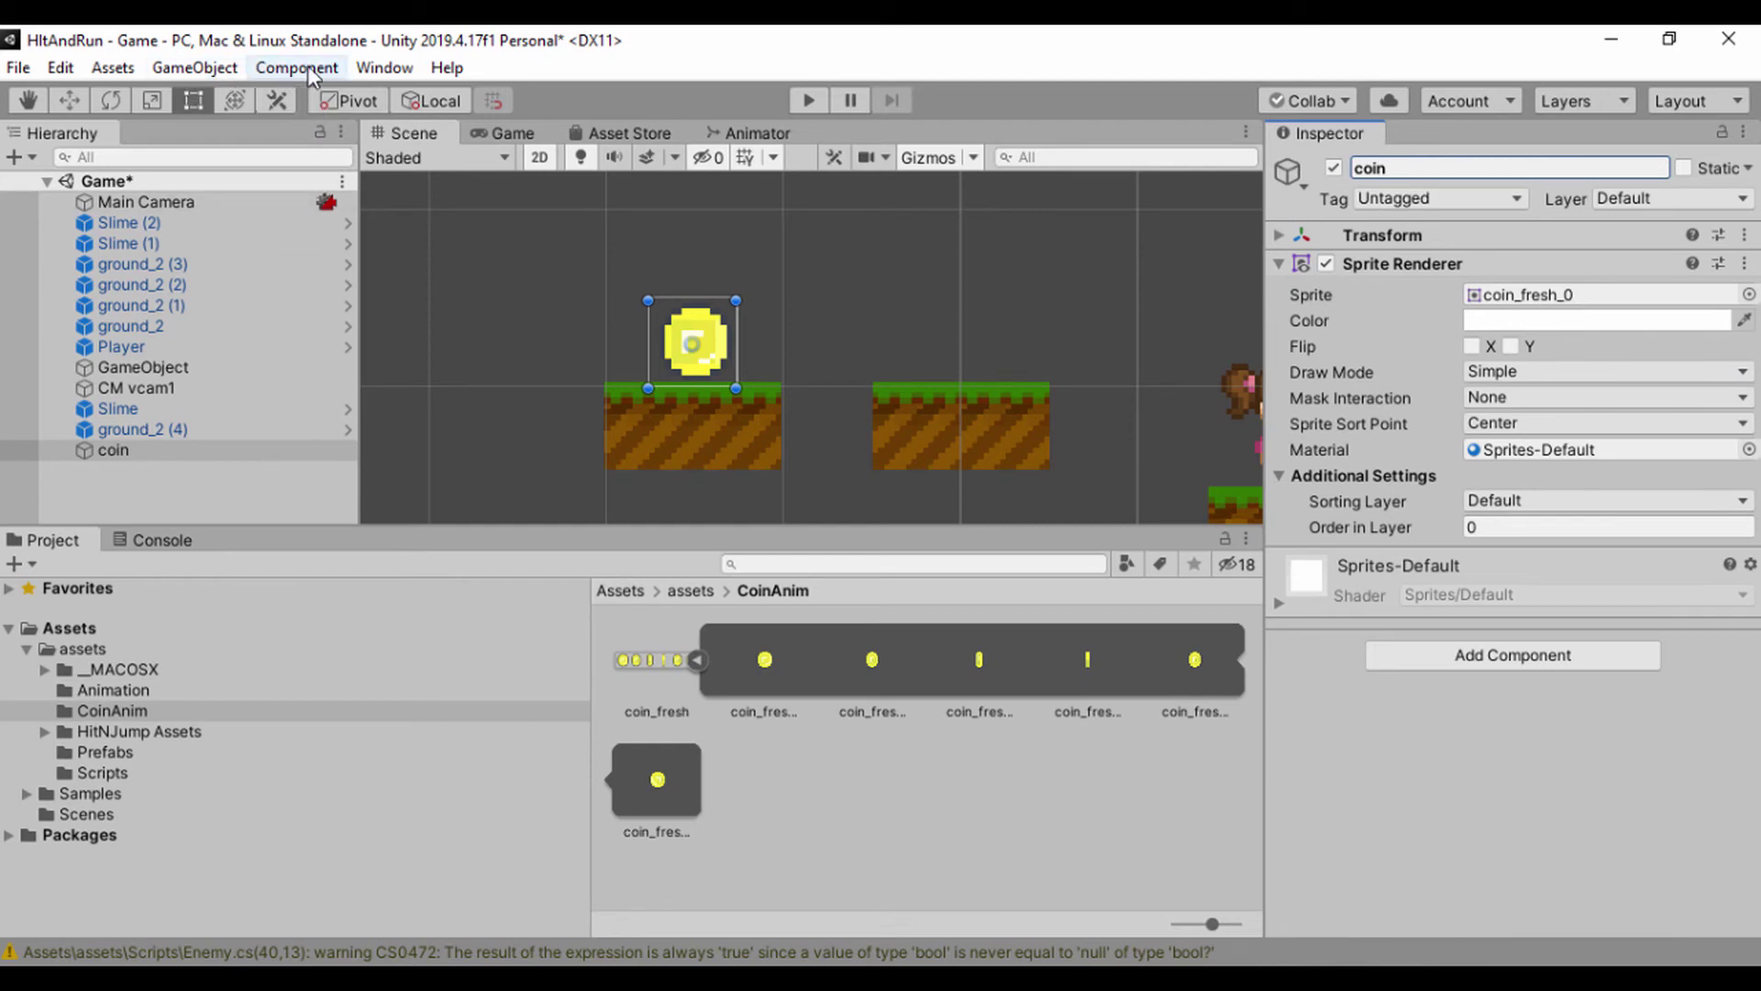
Step: Open the Animation window for the coin object
{"action": "left_click", "coordinate": [383, 68]}
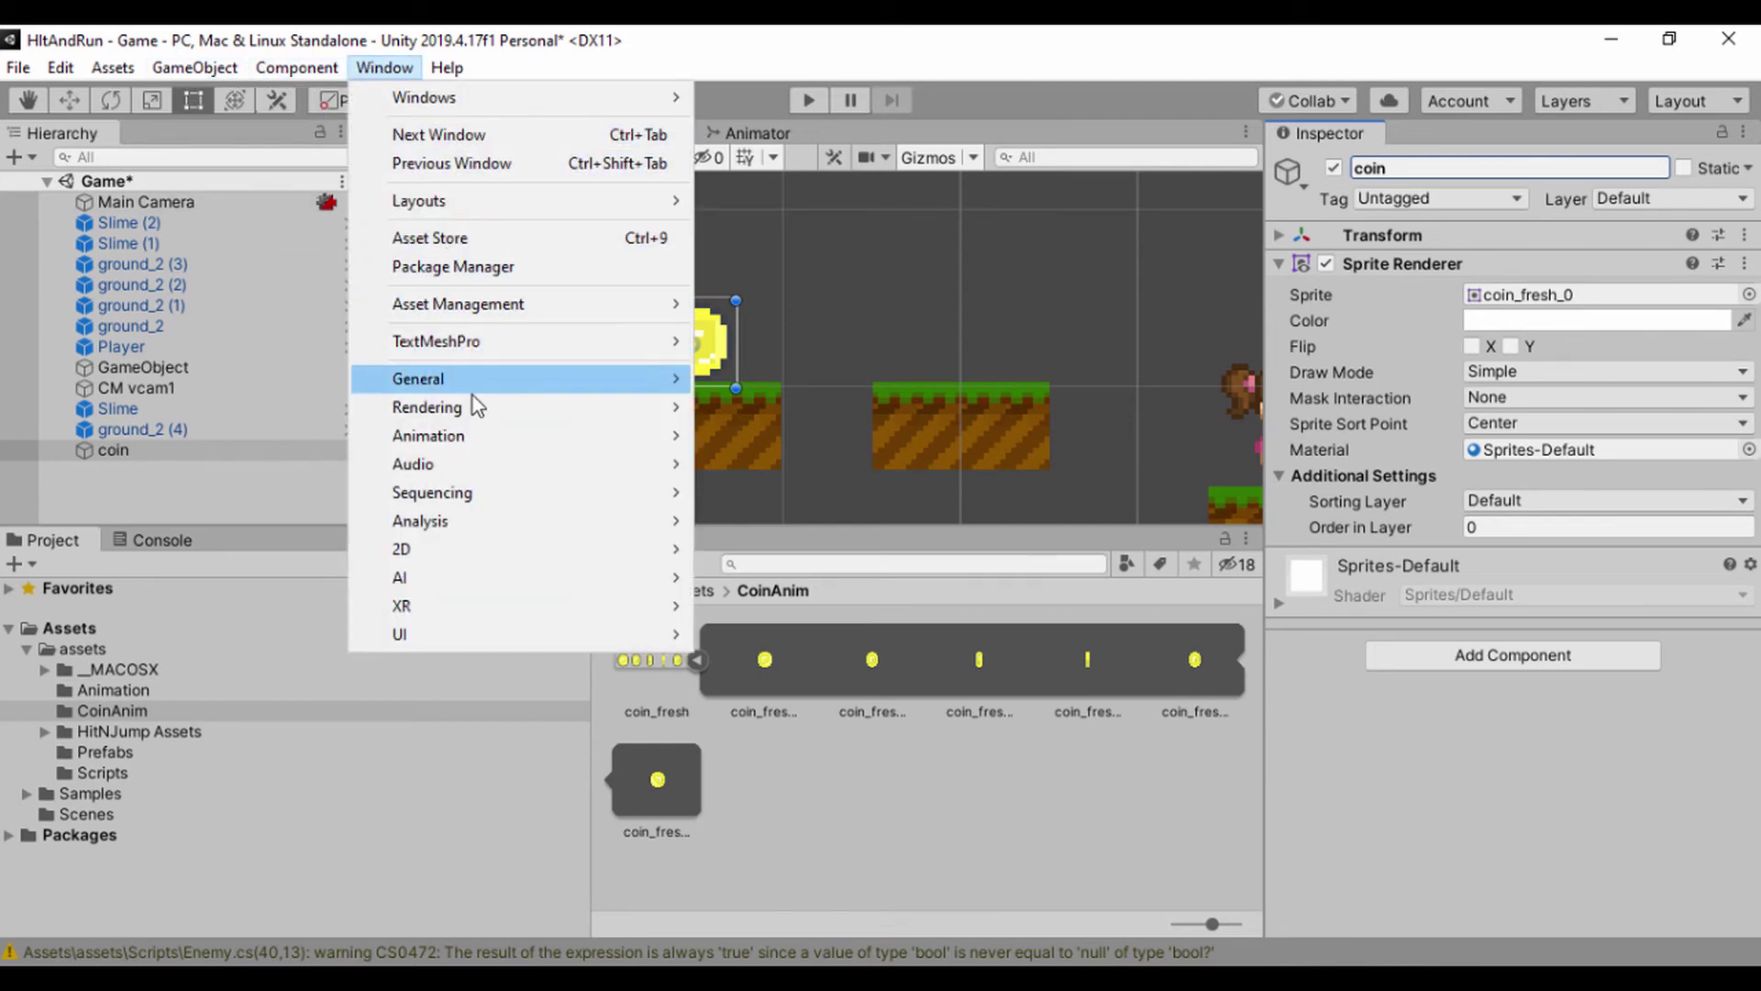
{"action": "mouse_move", "coordinate": [477, 435]}
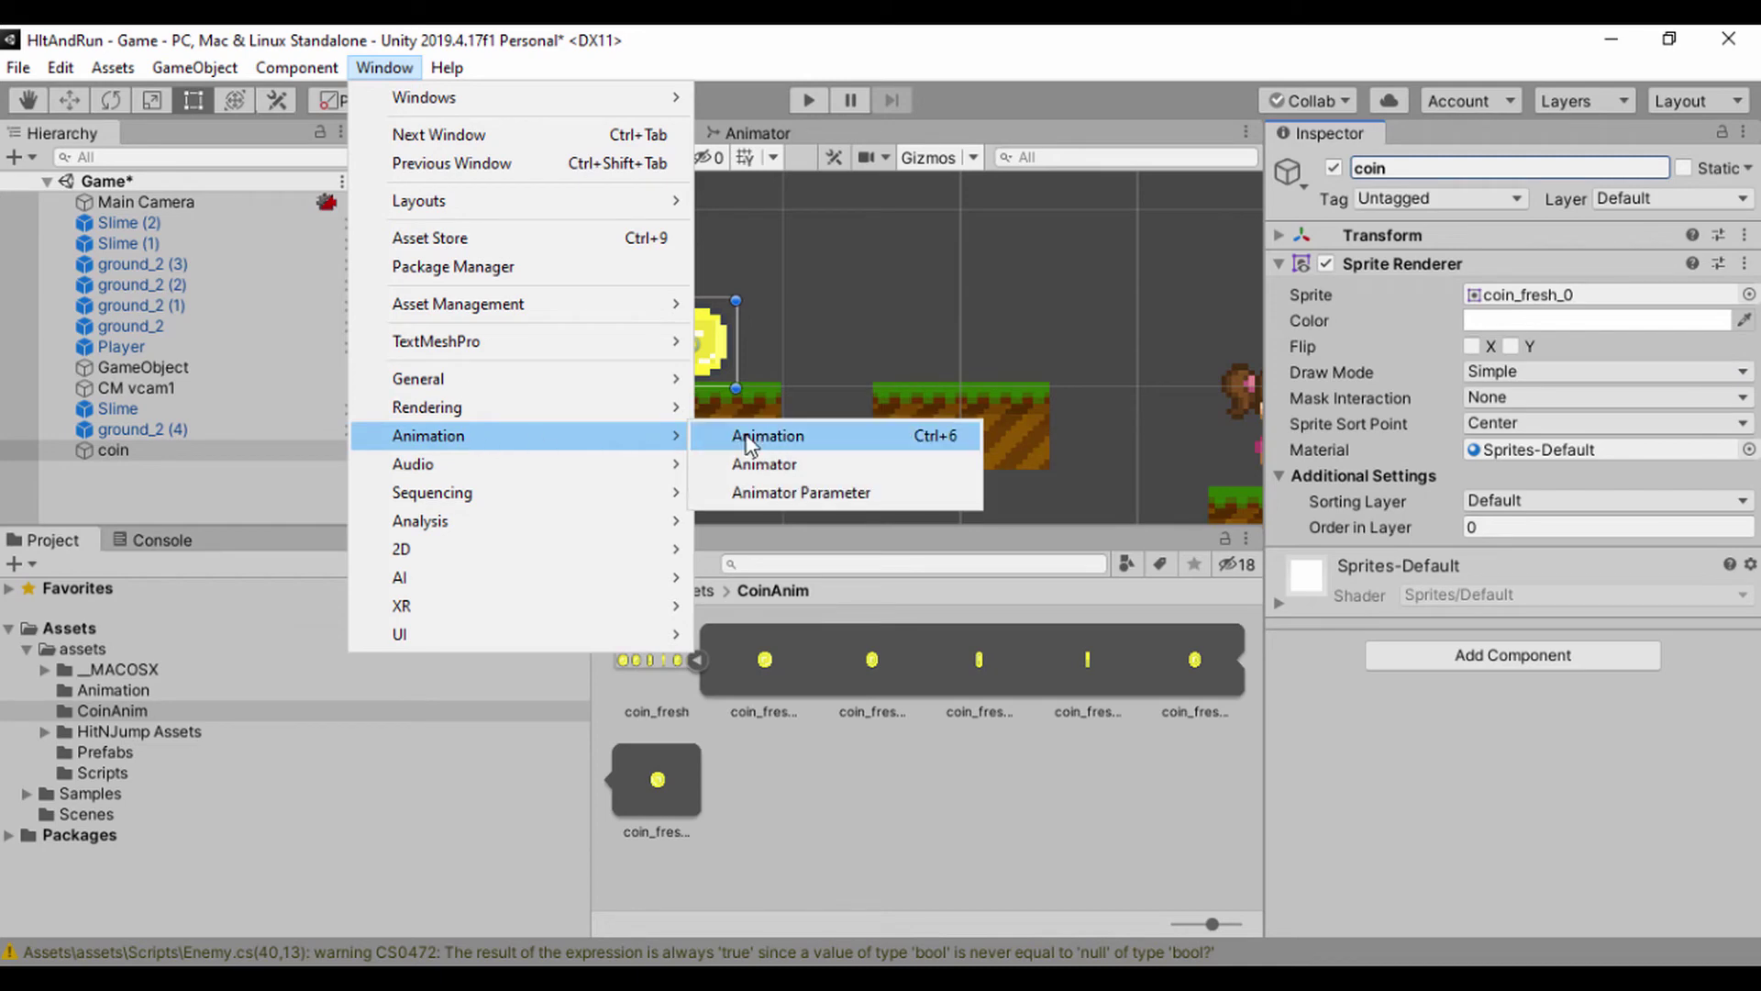
{"action": "left_click", "coordinate": [751, 438]}
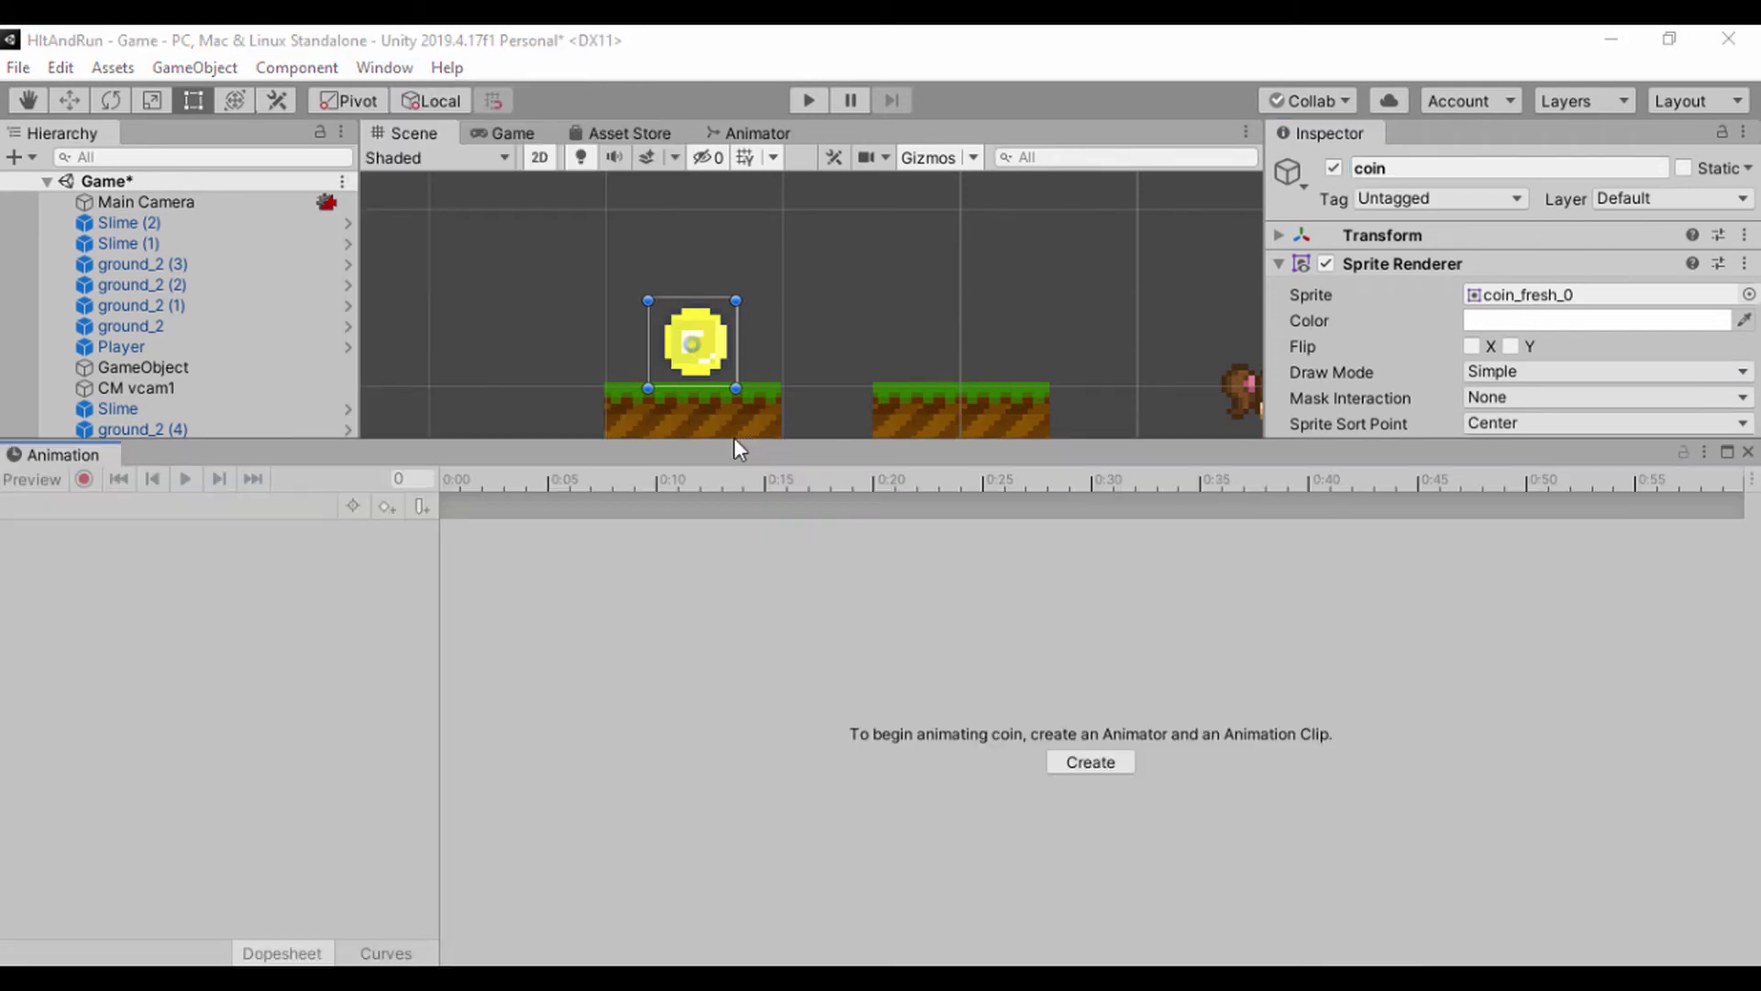
{"action": "left_click_drag", "start_coordinate": [641, 449], "coordinate": [842, 403]}
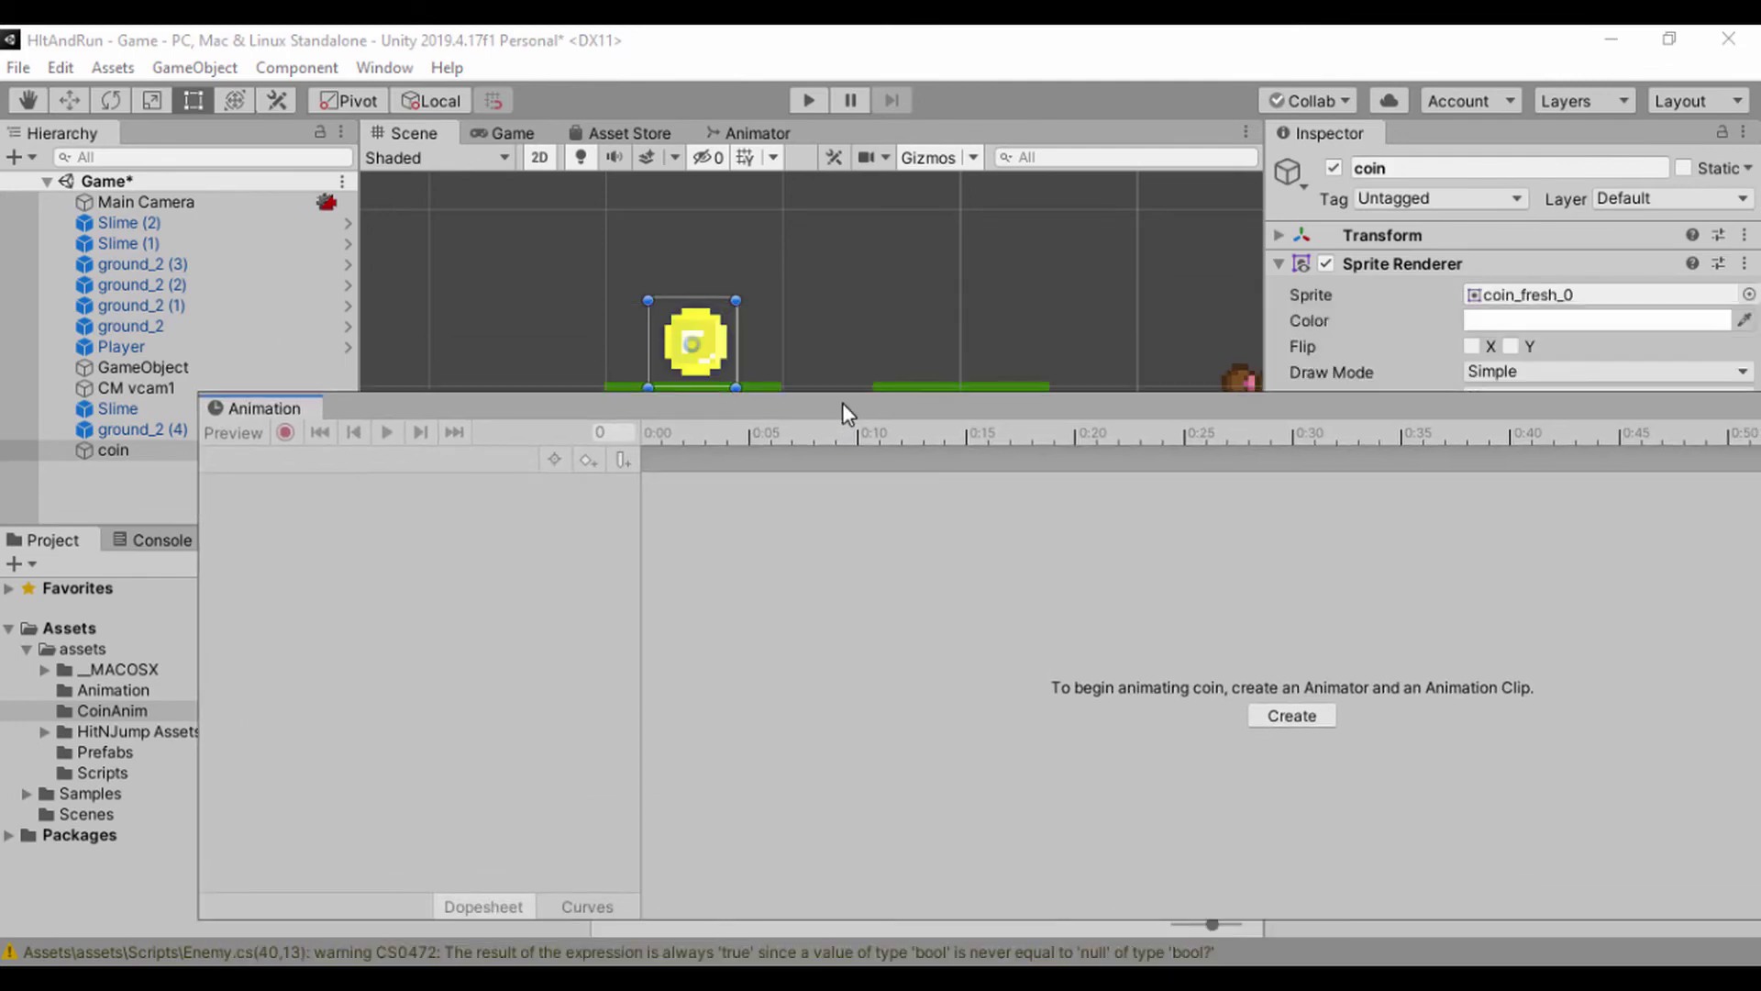
Step: Create an animation clip for the coin, saved as coin_new_anim in the project's Animation folder
{"action": "left_click", "coordinate": [1291, 715]}
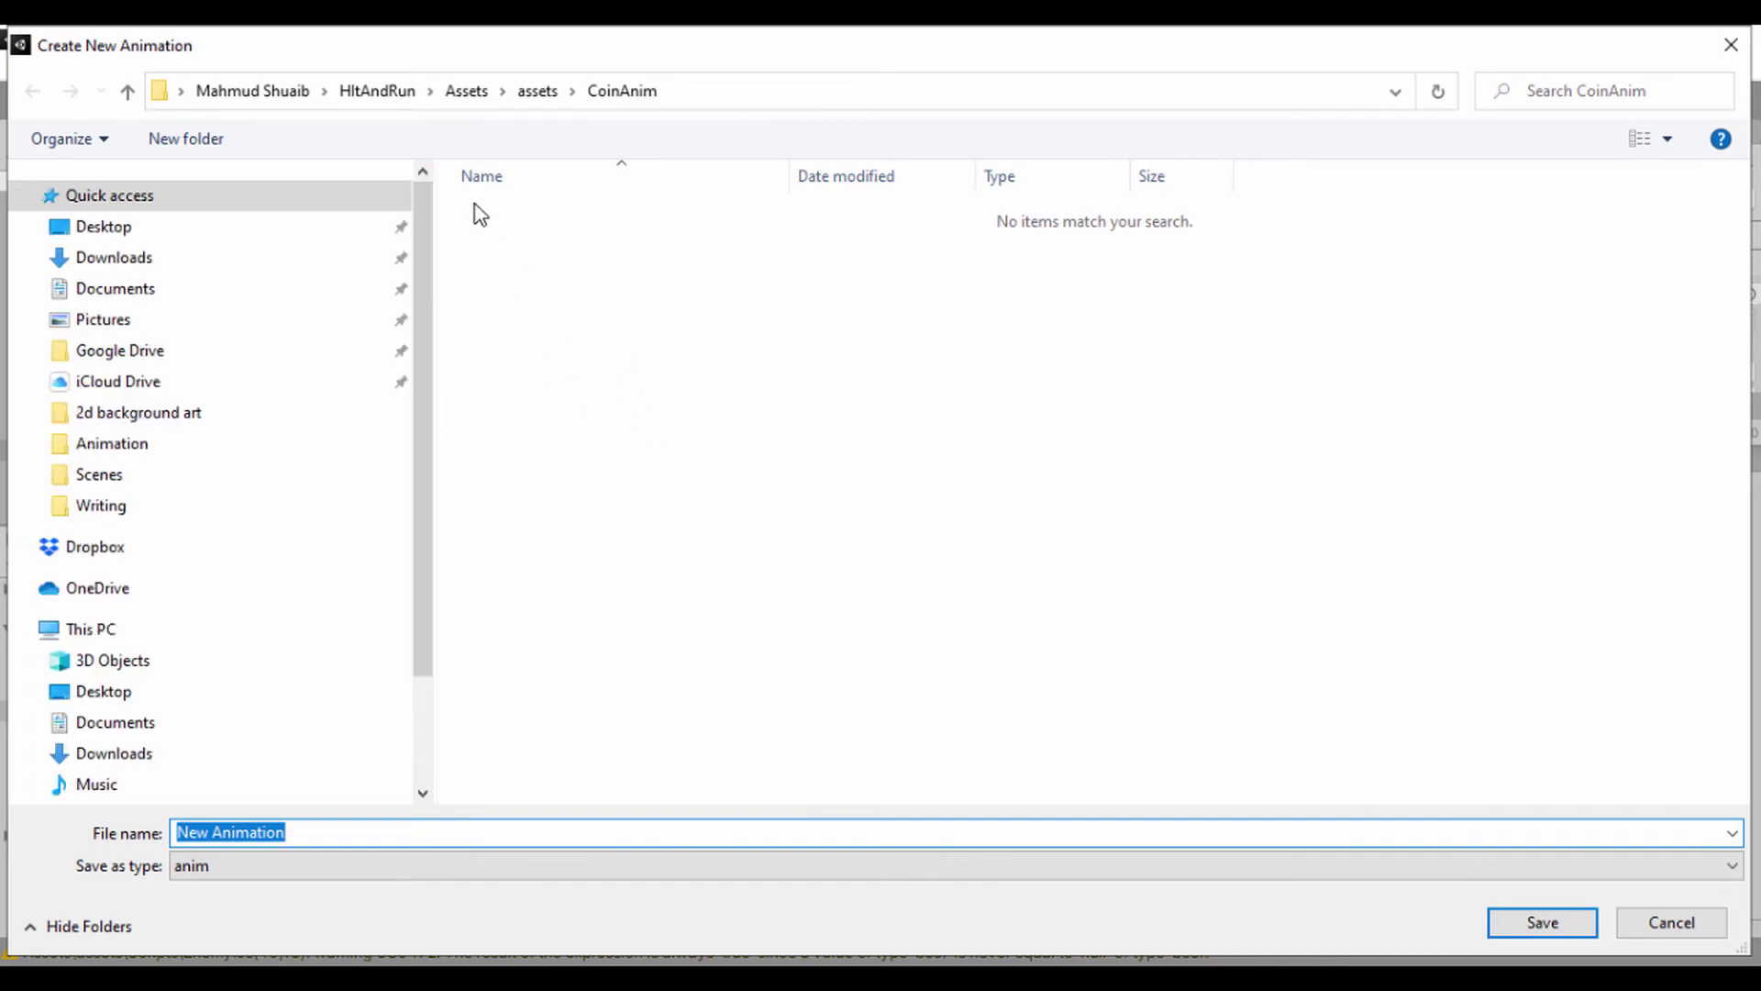
{"action": "left_click", "coordinate": [146, 456]}
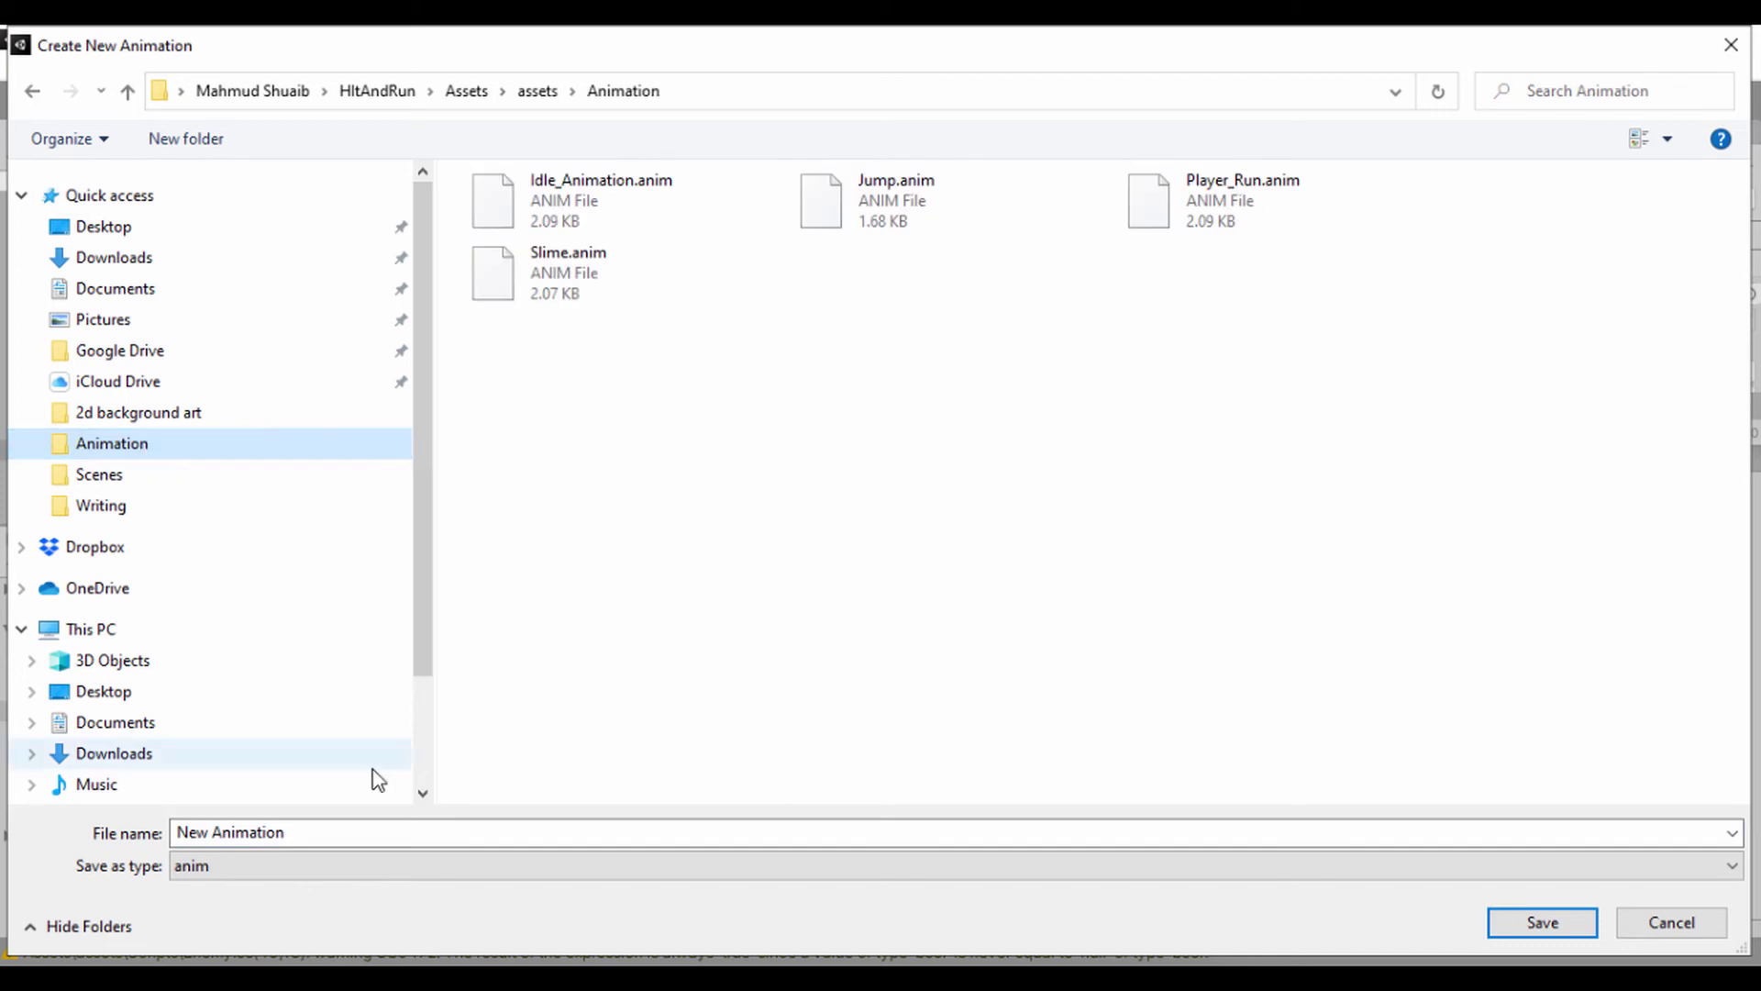
{"action": "left_click", "coordinate": [354, 831]}
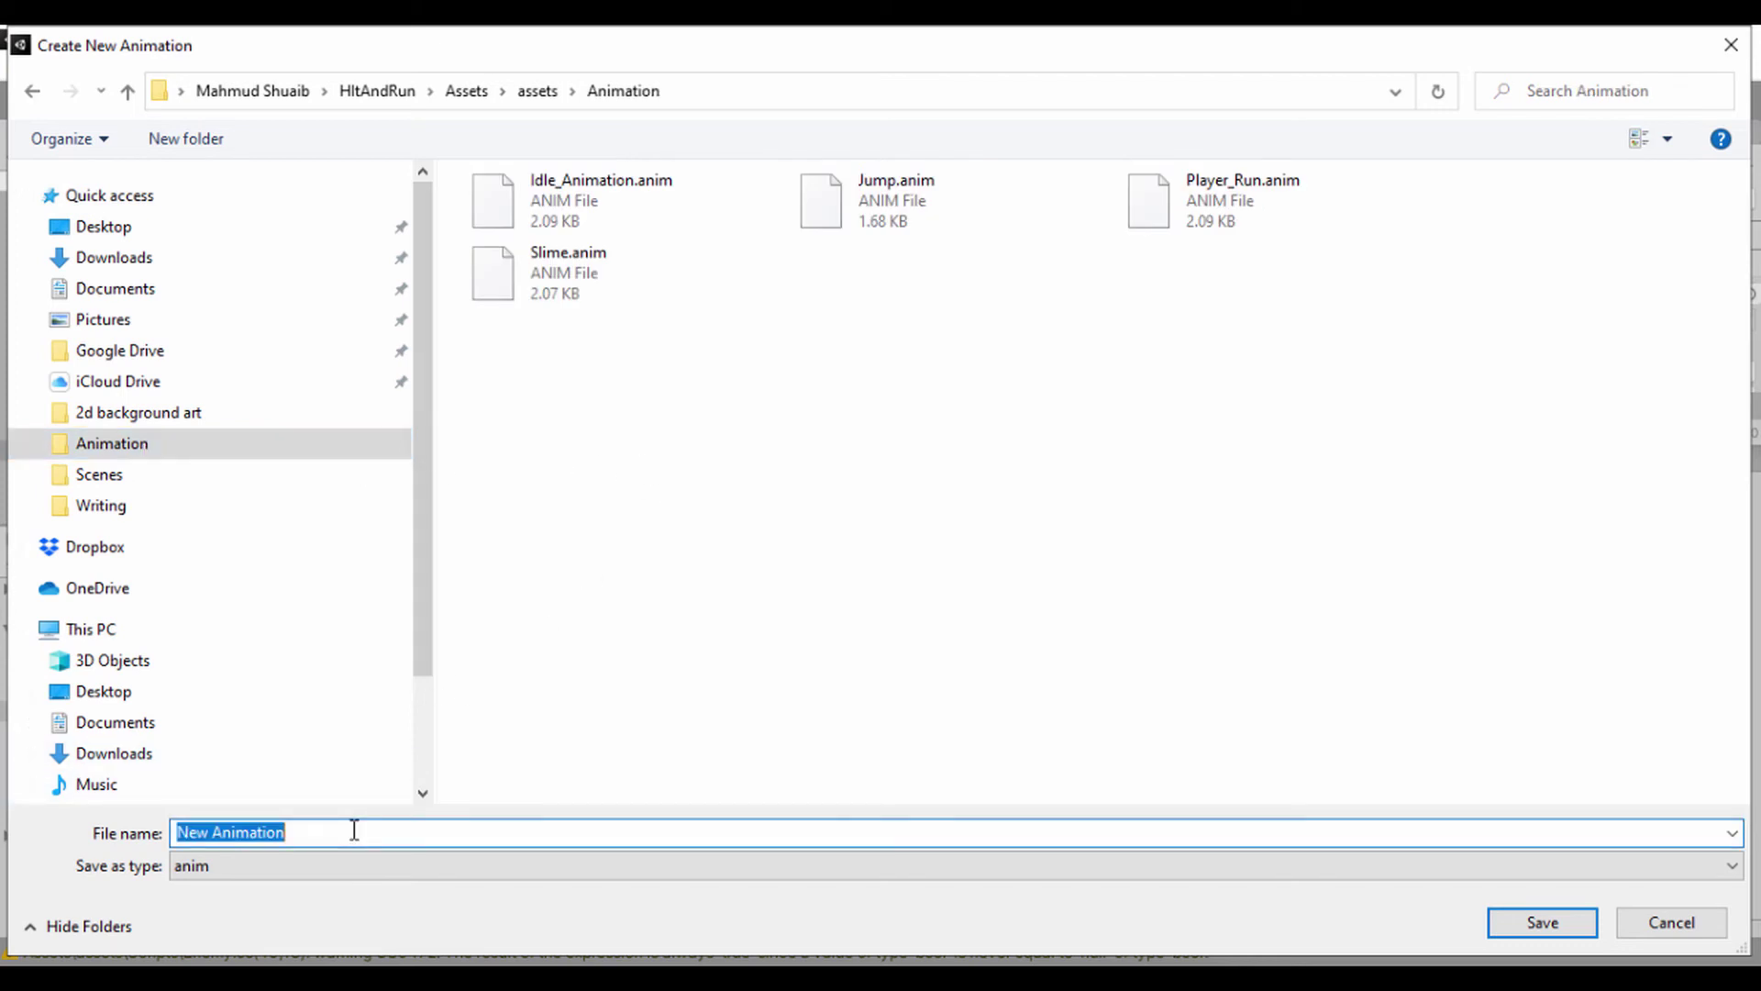
{"action": "type", "text": "coin_"}
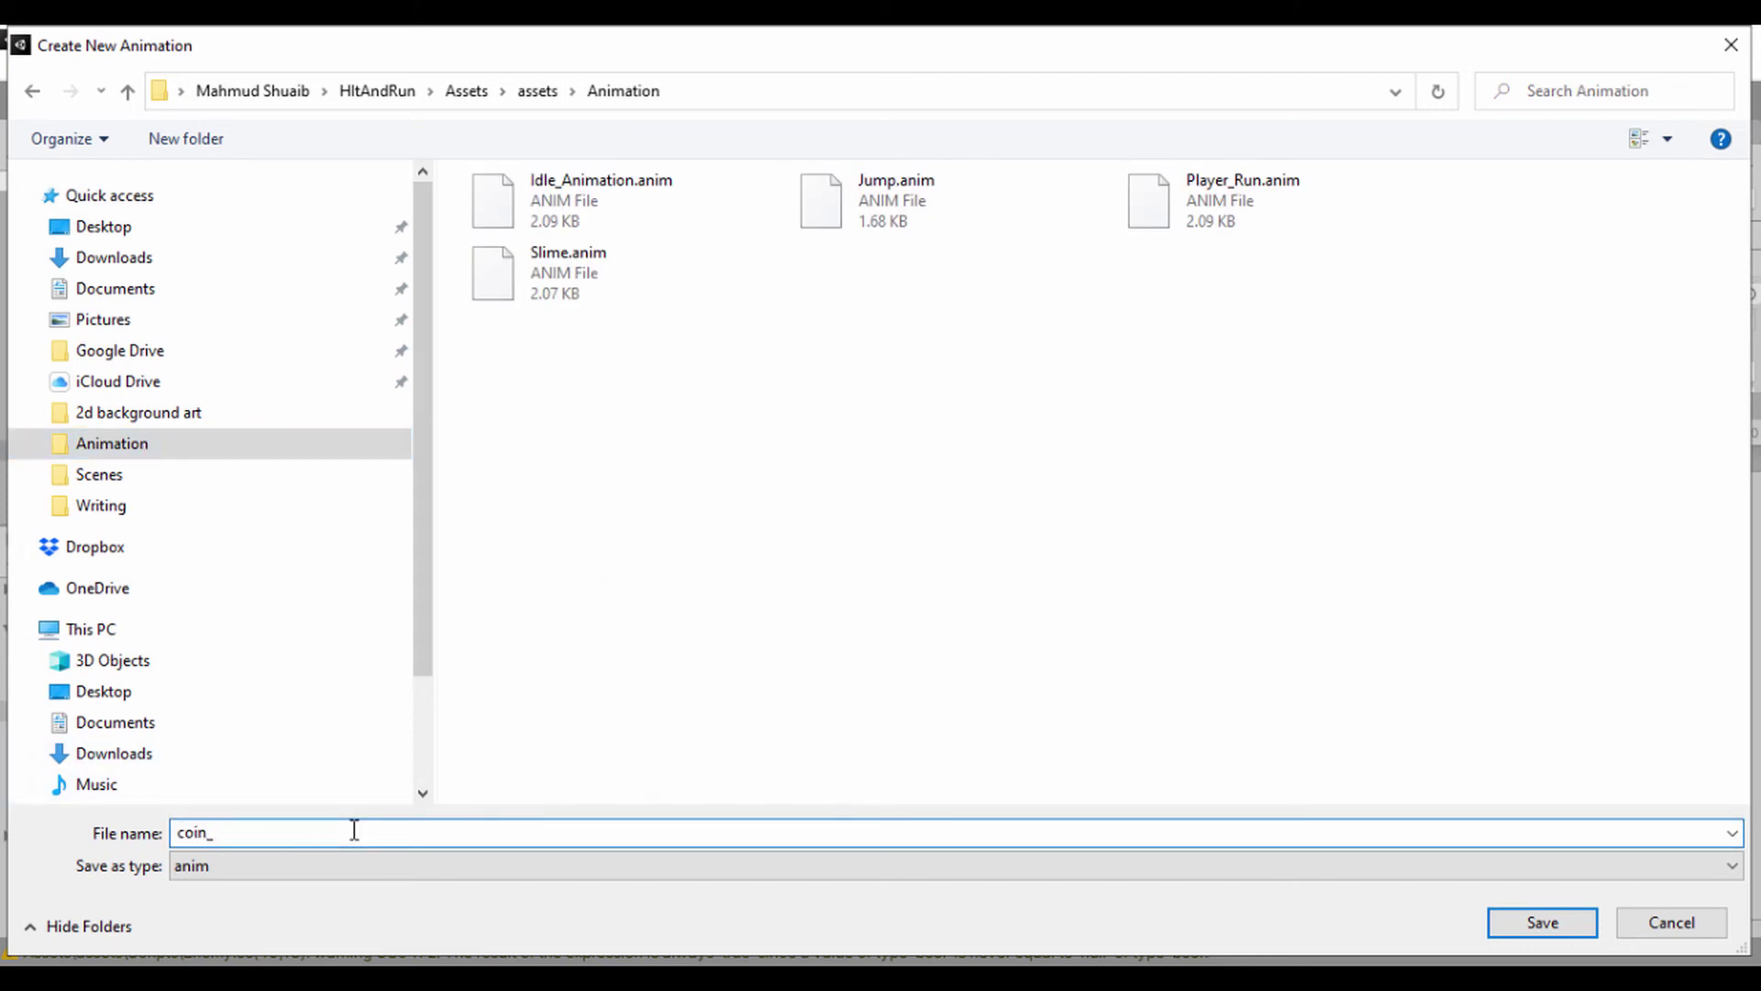
{"action": "type", "text": "new_anim"}
{"action": "key", "text": "Return"}
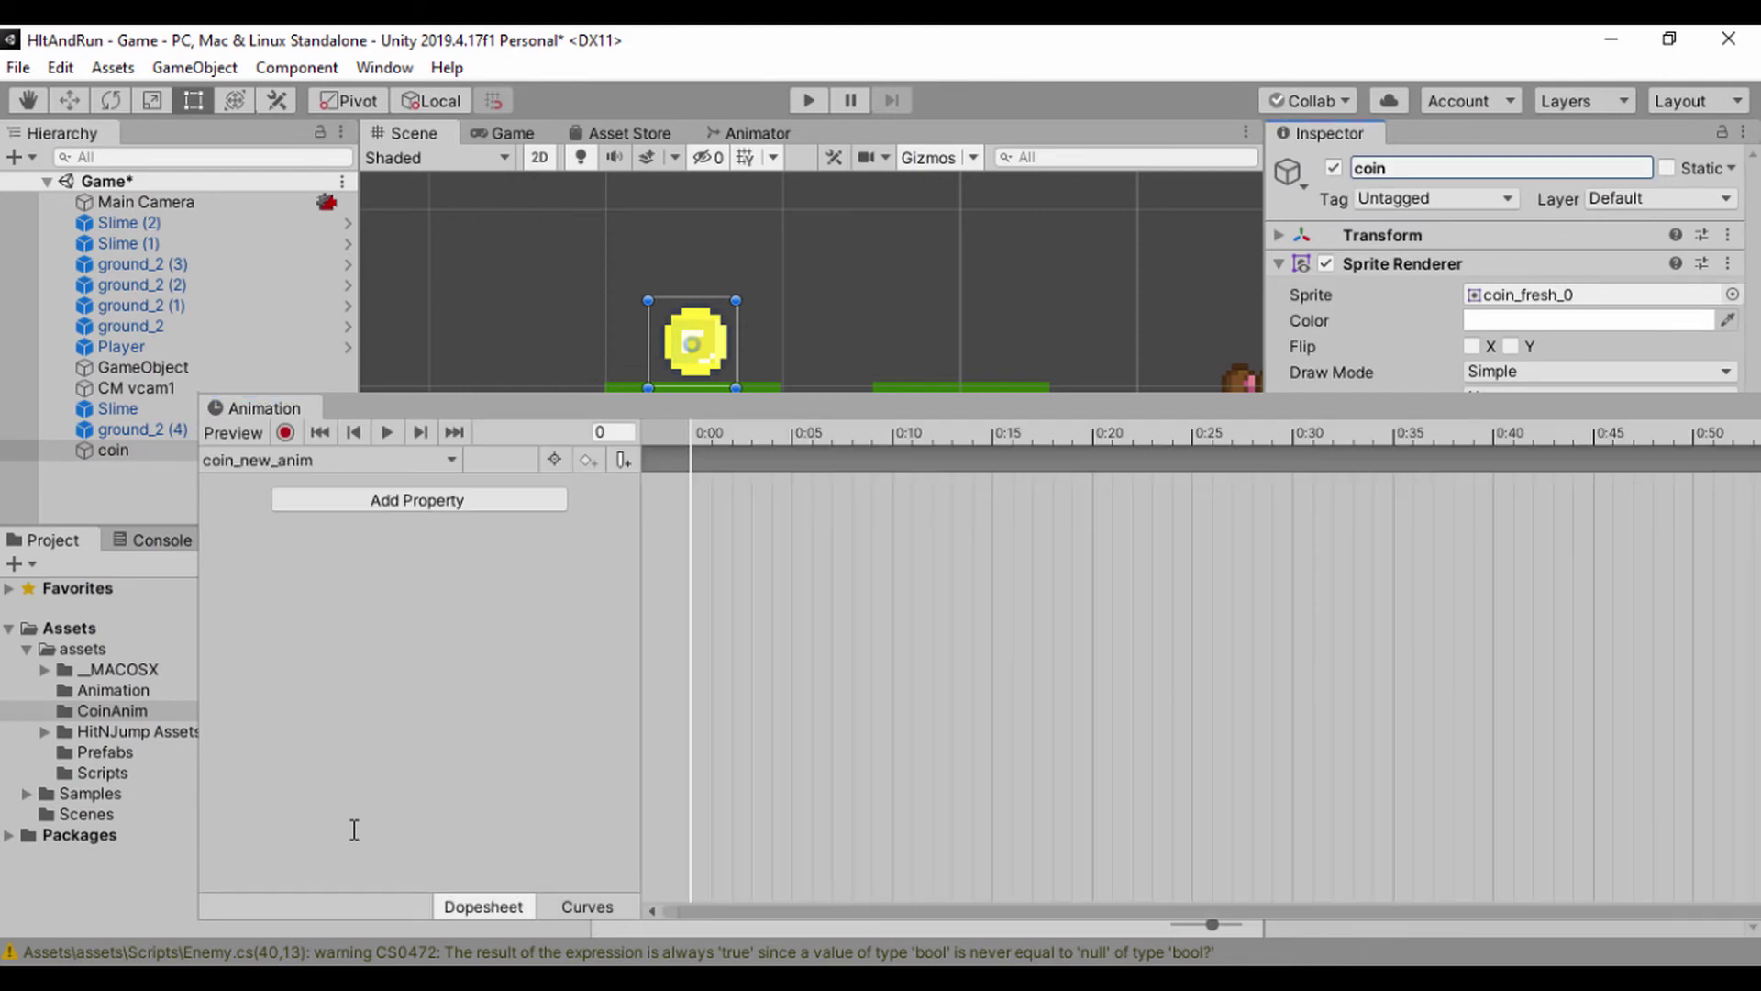
Step: Add the first coin sprite as a keyframe at 0:00 in coin_new_anim and expand the coin's Sprite track
{"action": "left_click_drag", "start_coordinate": [570, 404], "coordinate": [642, 420]}
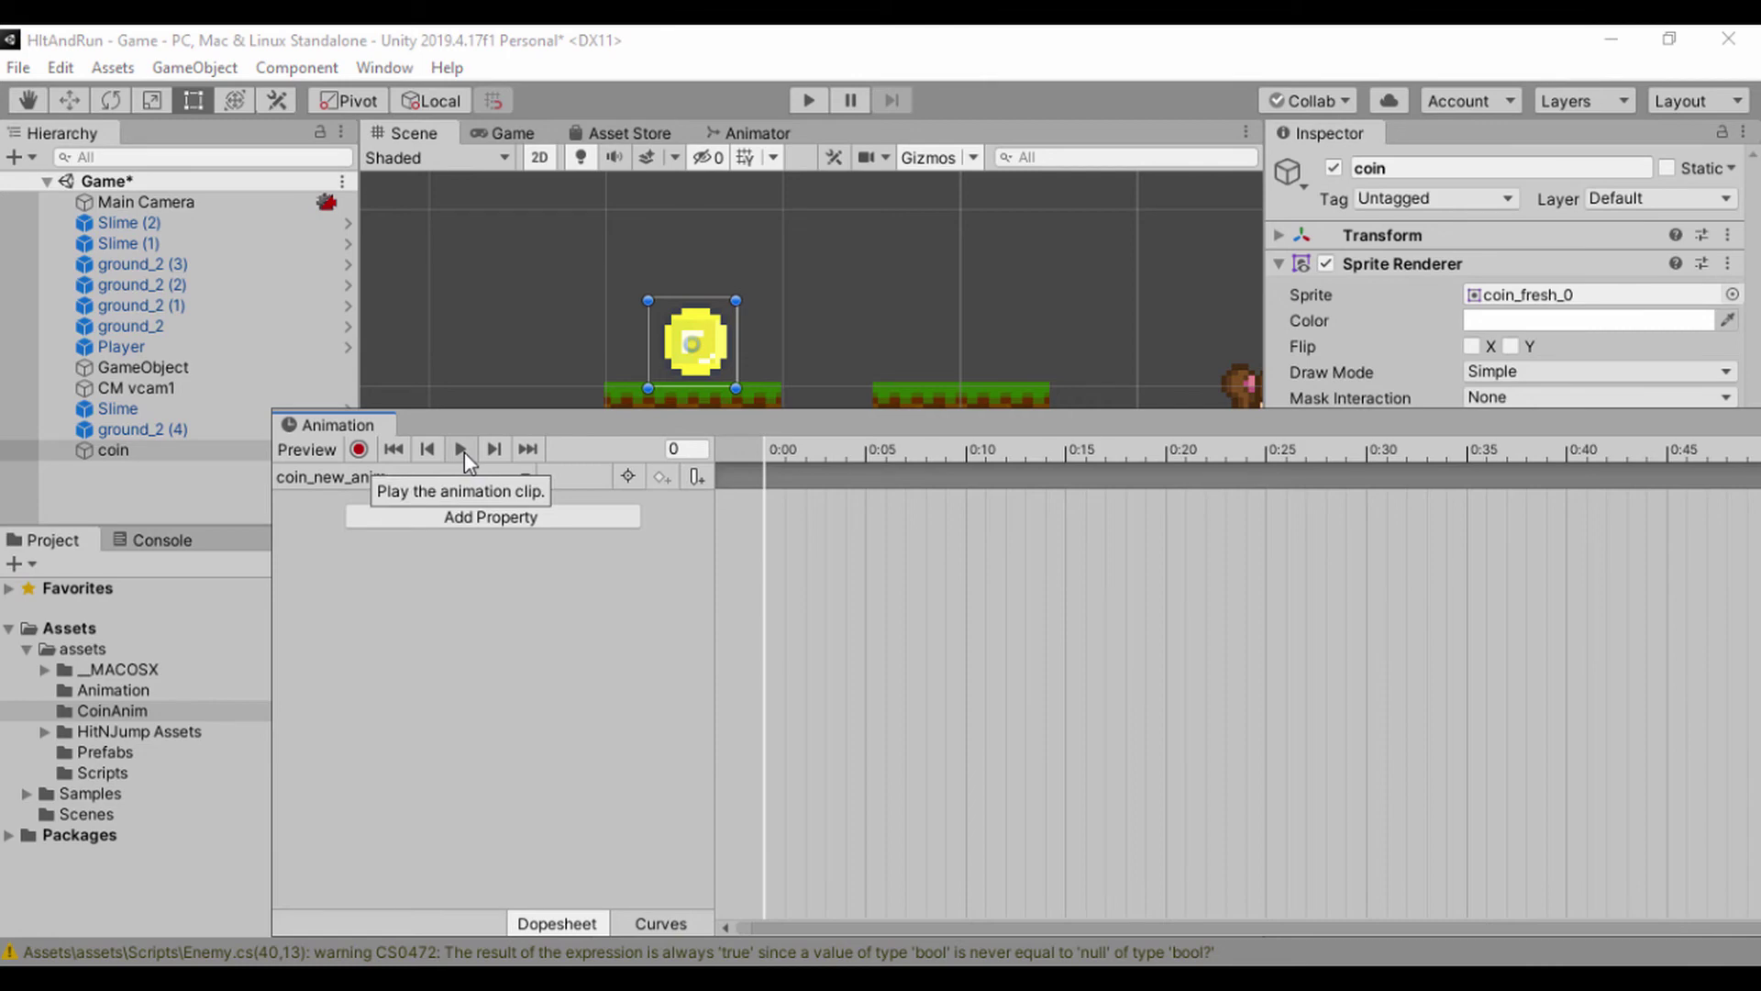
{"action": "left_click_drag", "start_coordinate": [715, 422], "coordinate": [602, 263]}
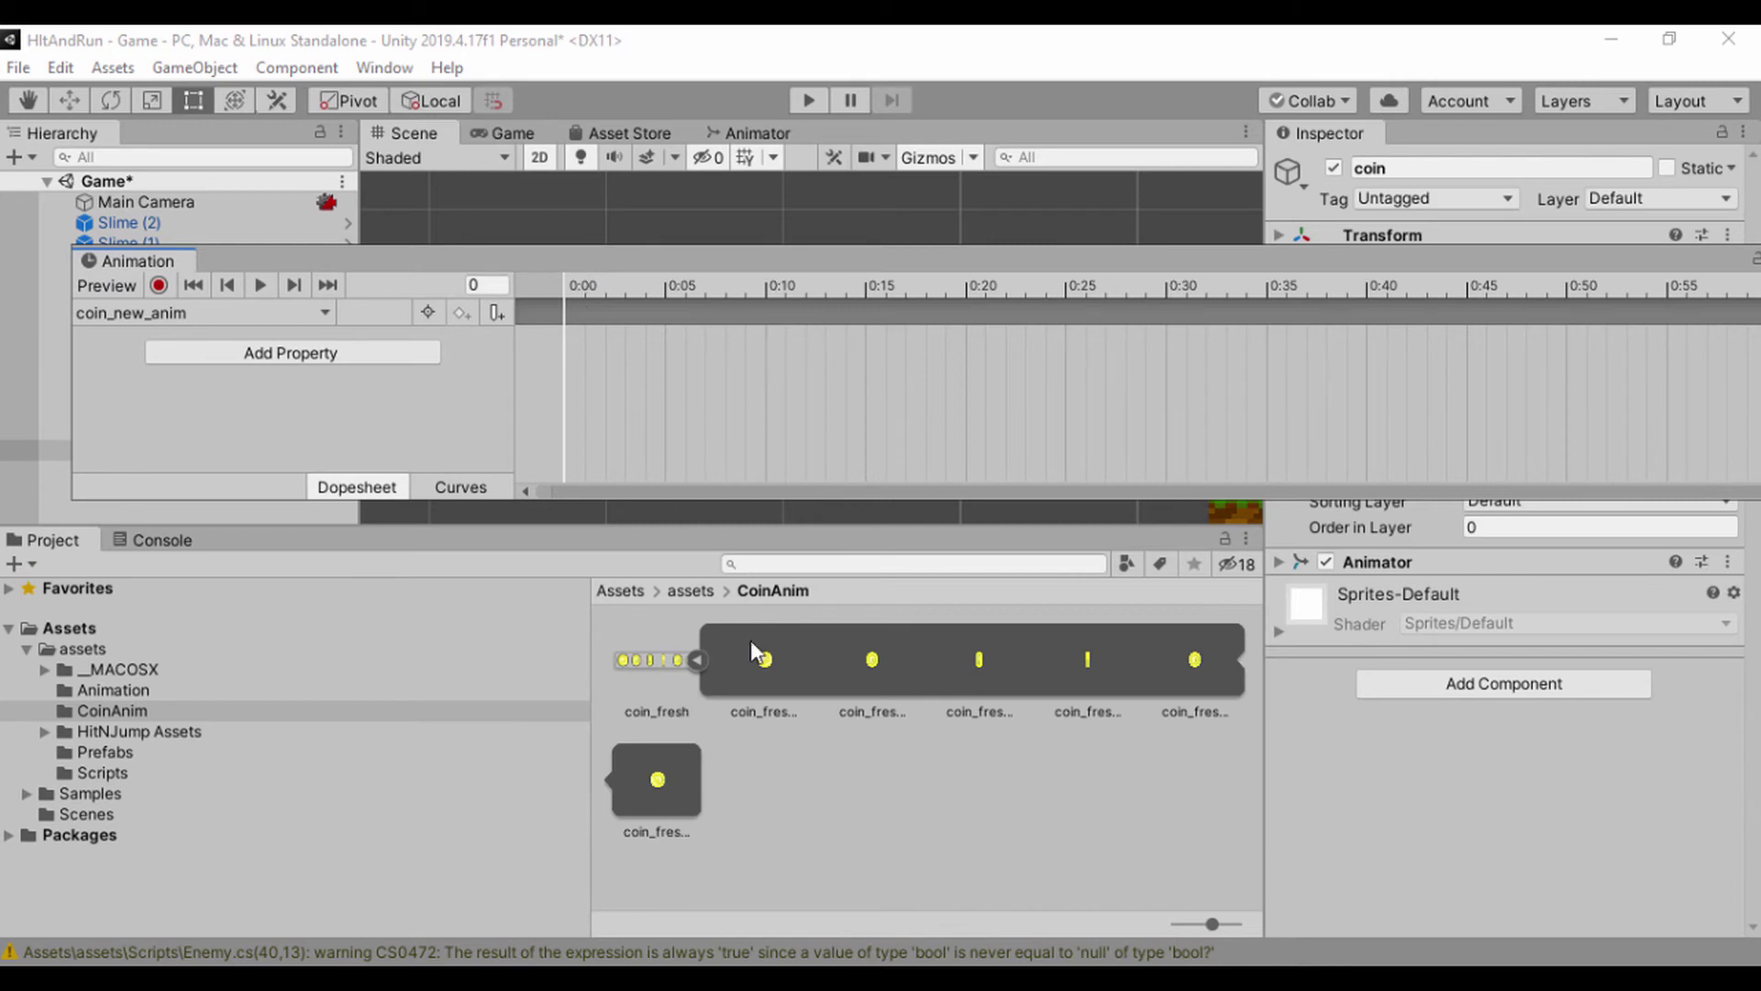
{"action": "left_click_drag", "start_coordinate": [767, 660], "coordinate": [567, 335]}
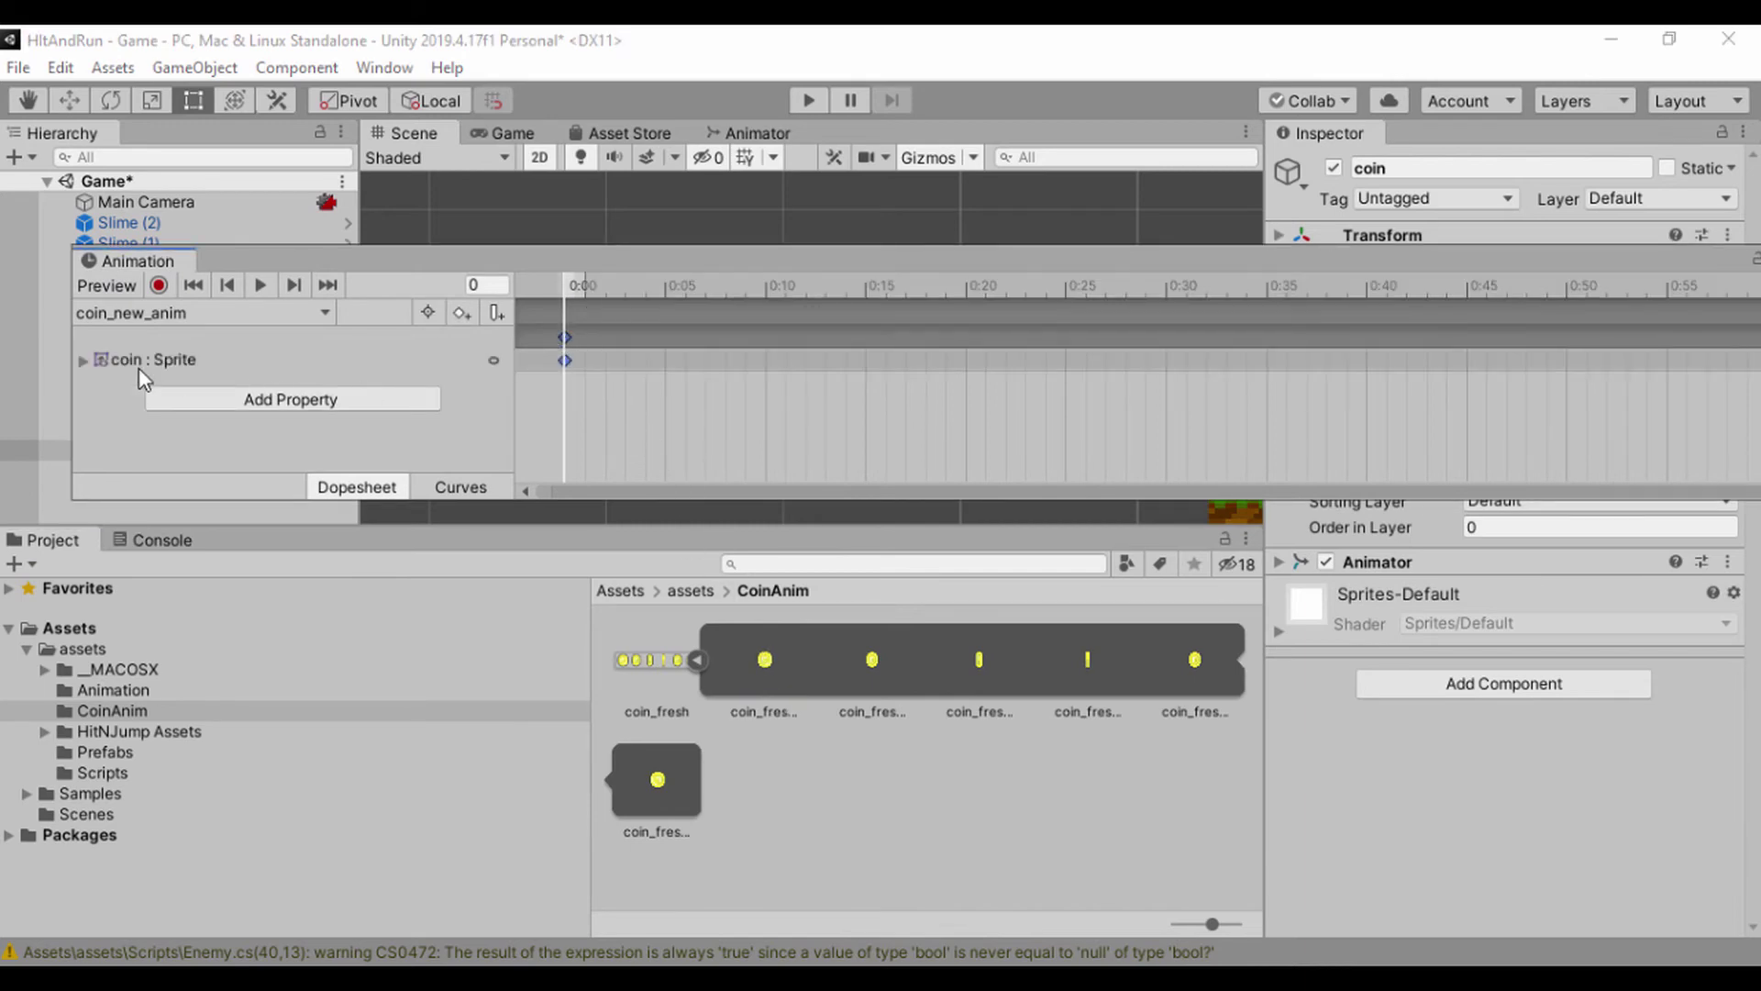
{"action": "left_click", "coordinate": [82, 360]}
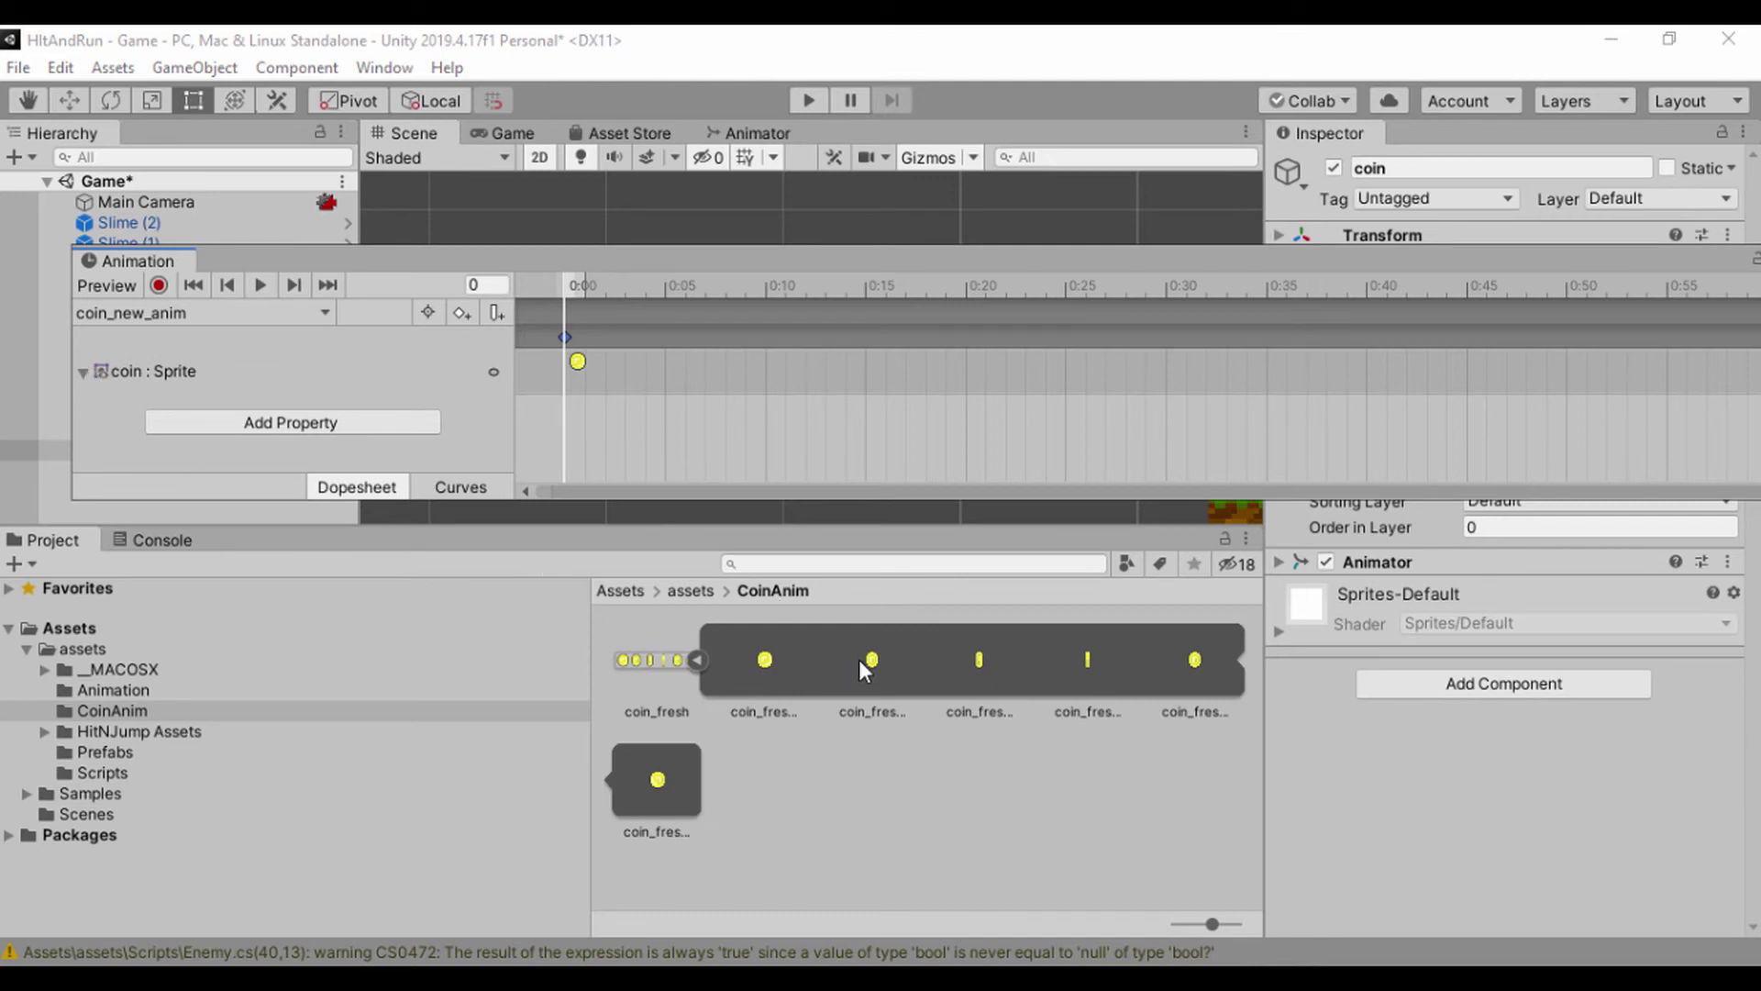
Step: Add the remaining five coin sprites in order to the Sprite track, every four frames from 0:04 to 0:20
{"action": "left_click_drag", "start_coordinate": [859, 659], "coordinate": [646, 356]}
{"action": "left_click_drag", "start_coordinate": [975, 660], "coordinate": [717, 362]}
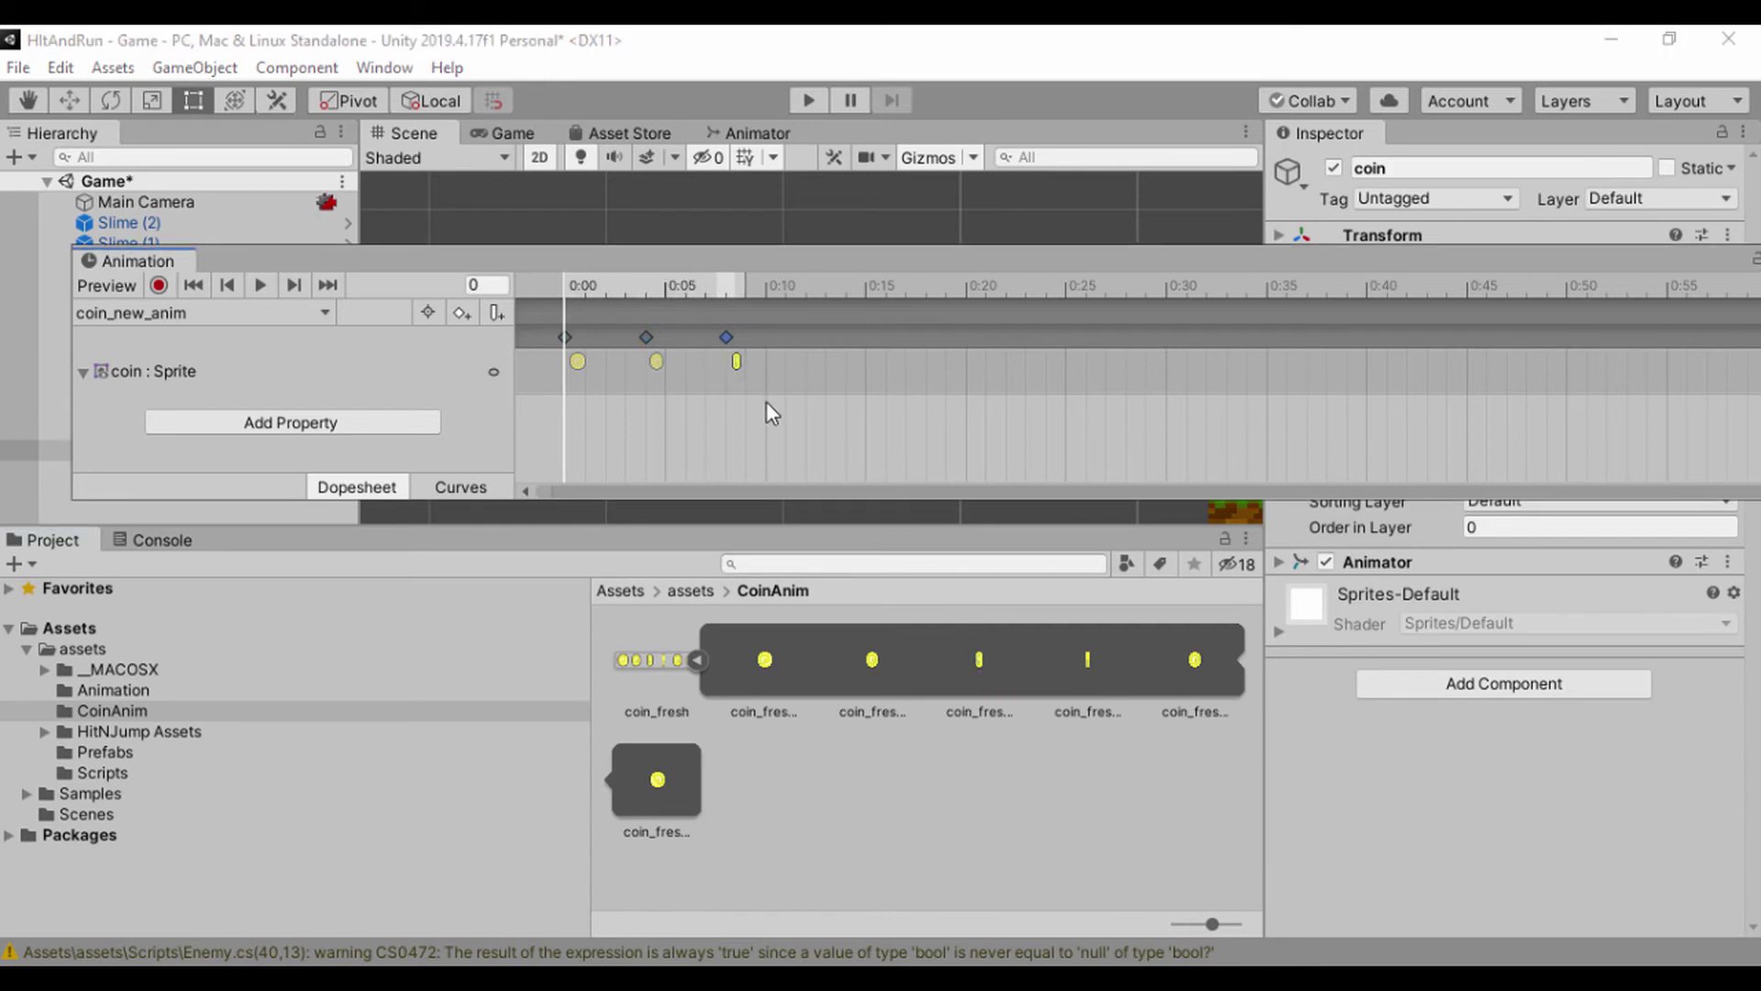
{"action": "left_click_drag", "start_coordinate": [1082, 662], "coordinate": [800, 352]}
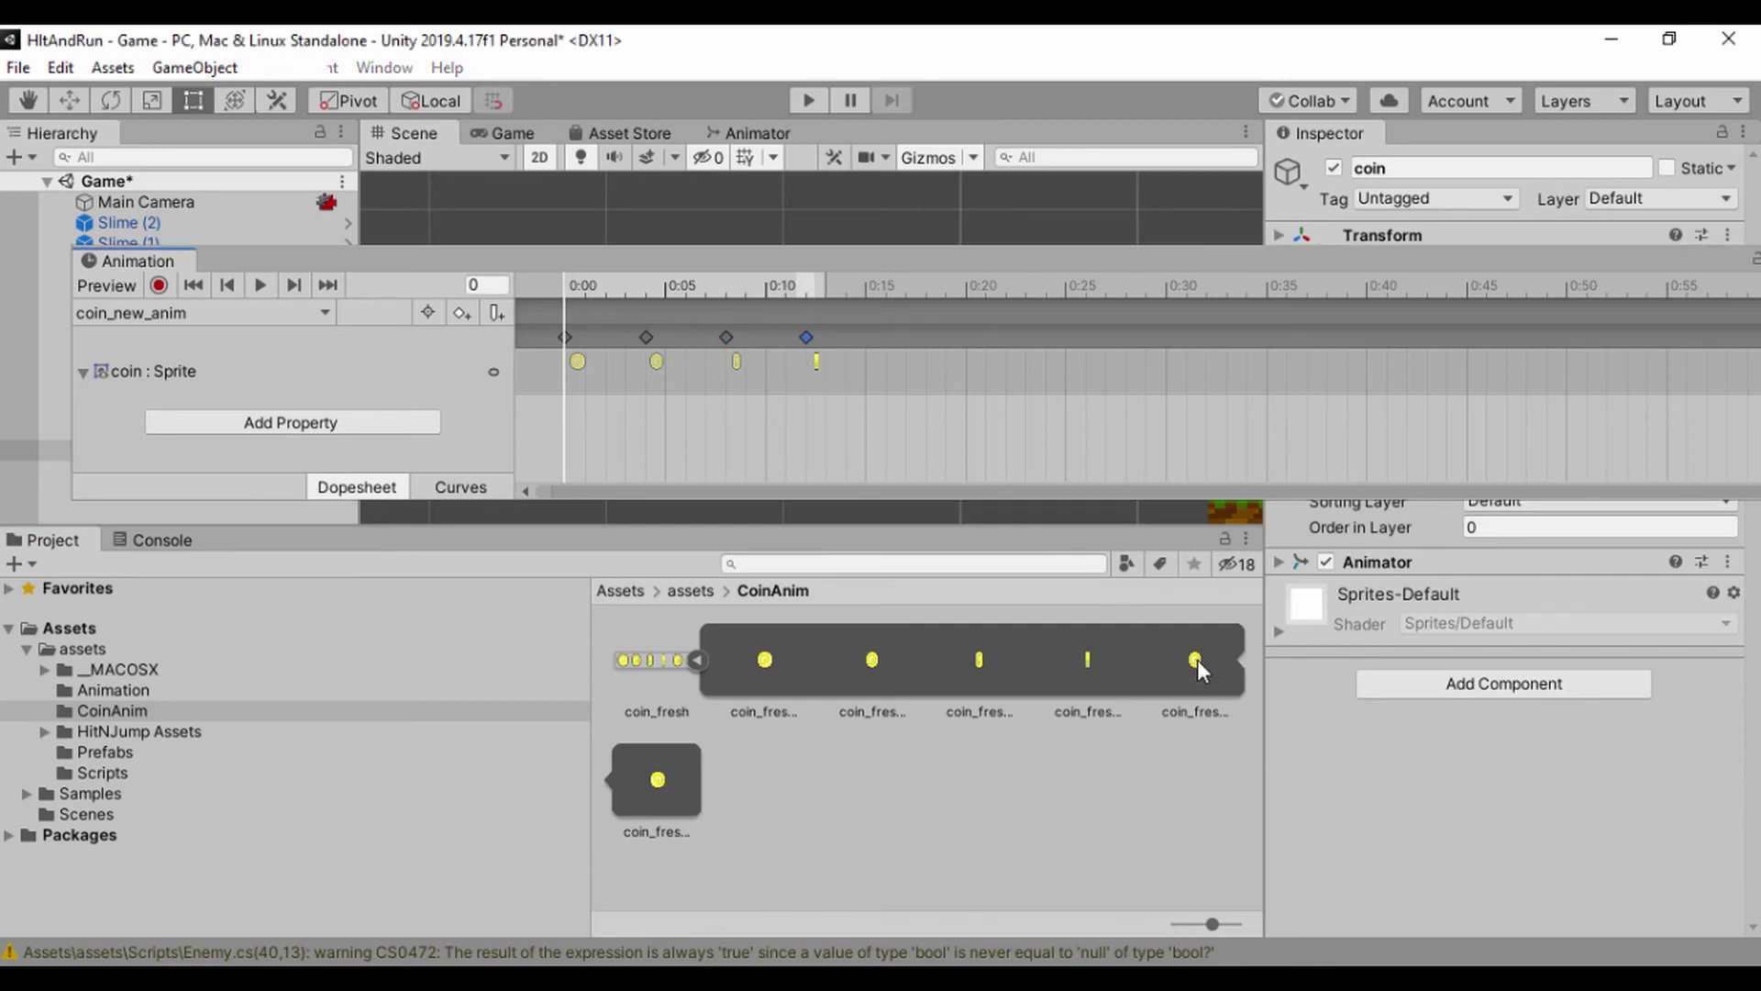
{"action": "left_click_drag", "start_coordinate": [1197, 659], "coordinate": [915, 359]}
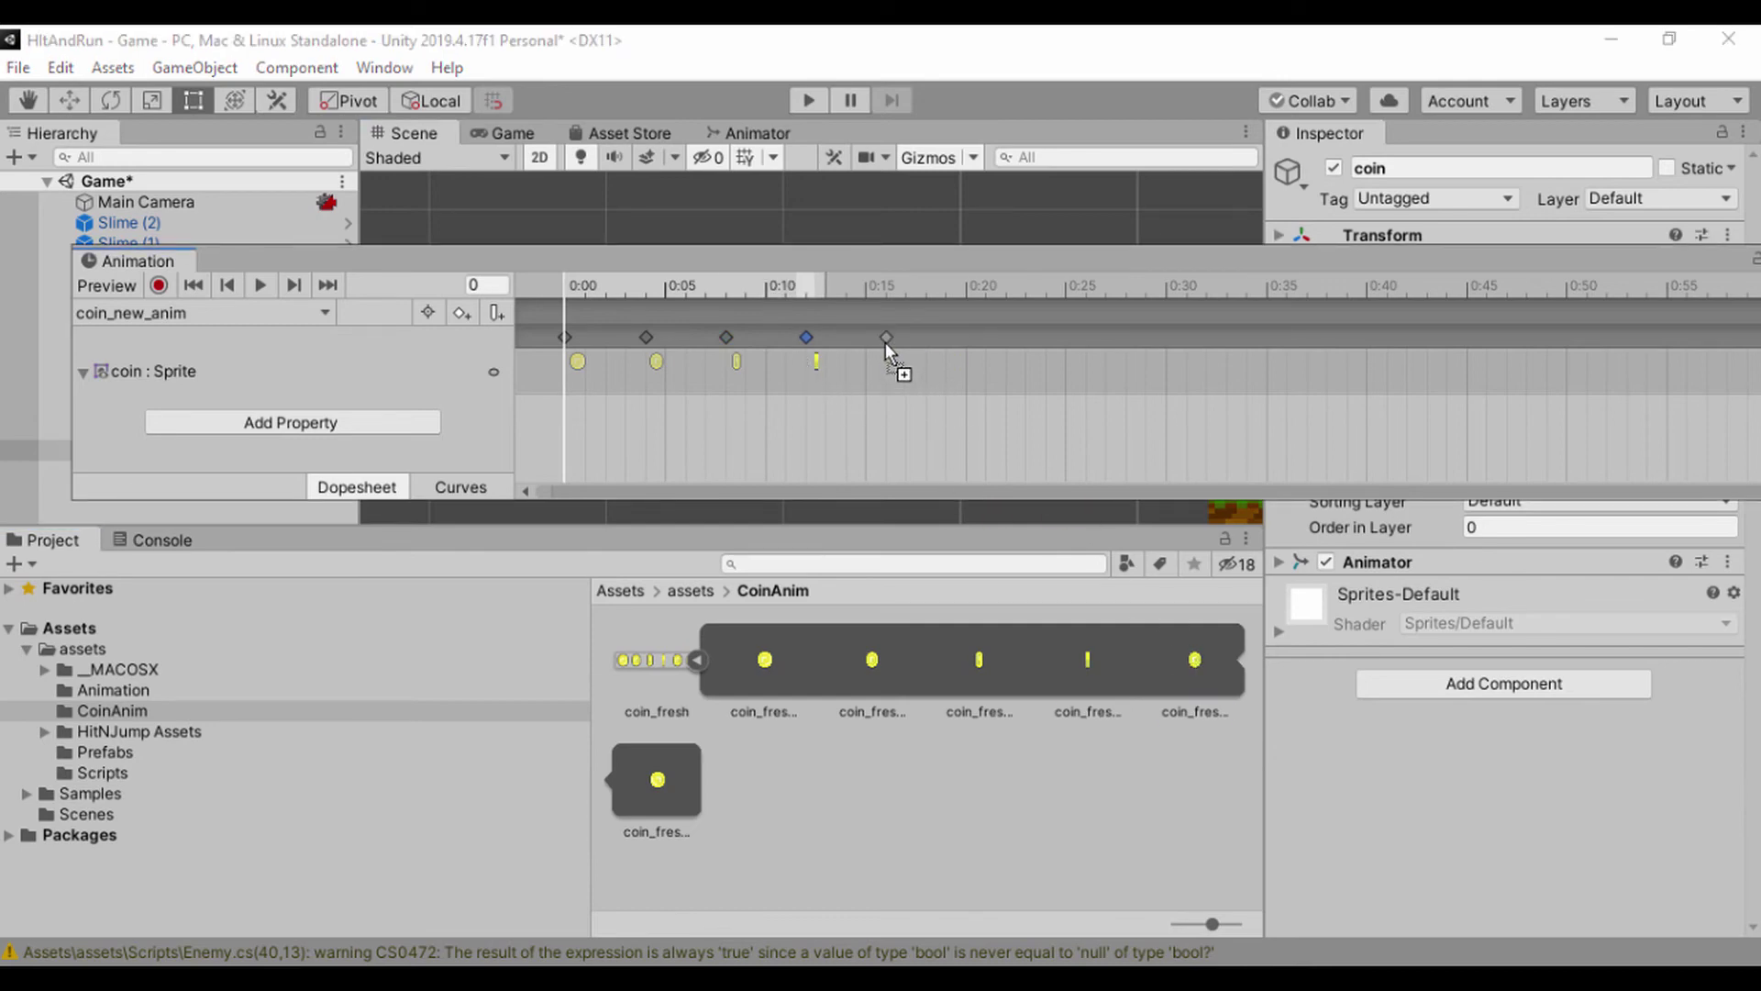
{"action": "left_click_drag", "start_coordinate": [884, 354], "coordinate": [883, 354]}
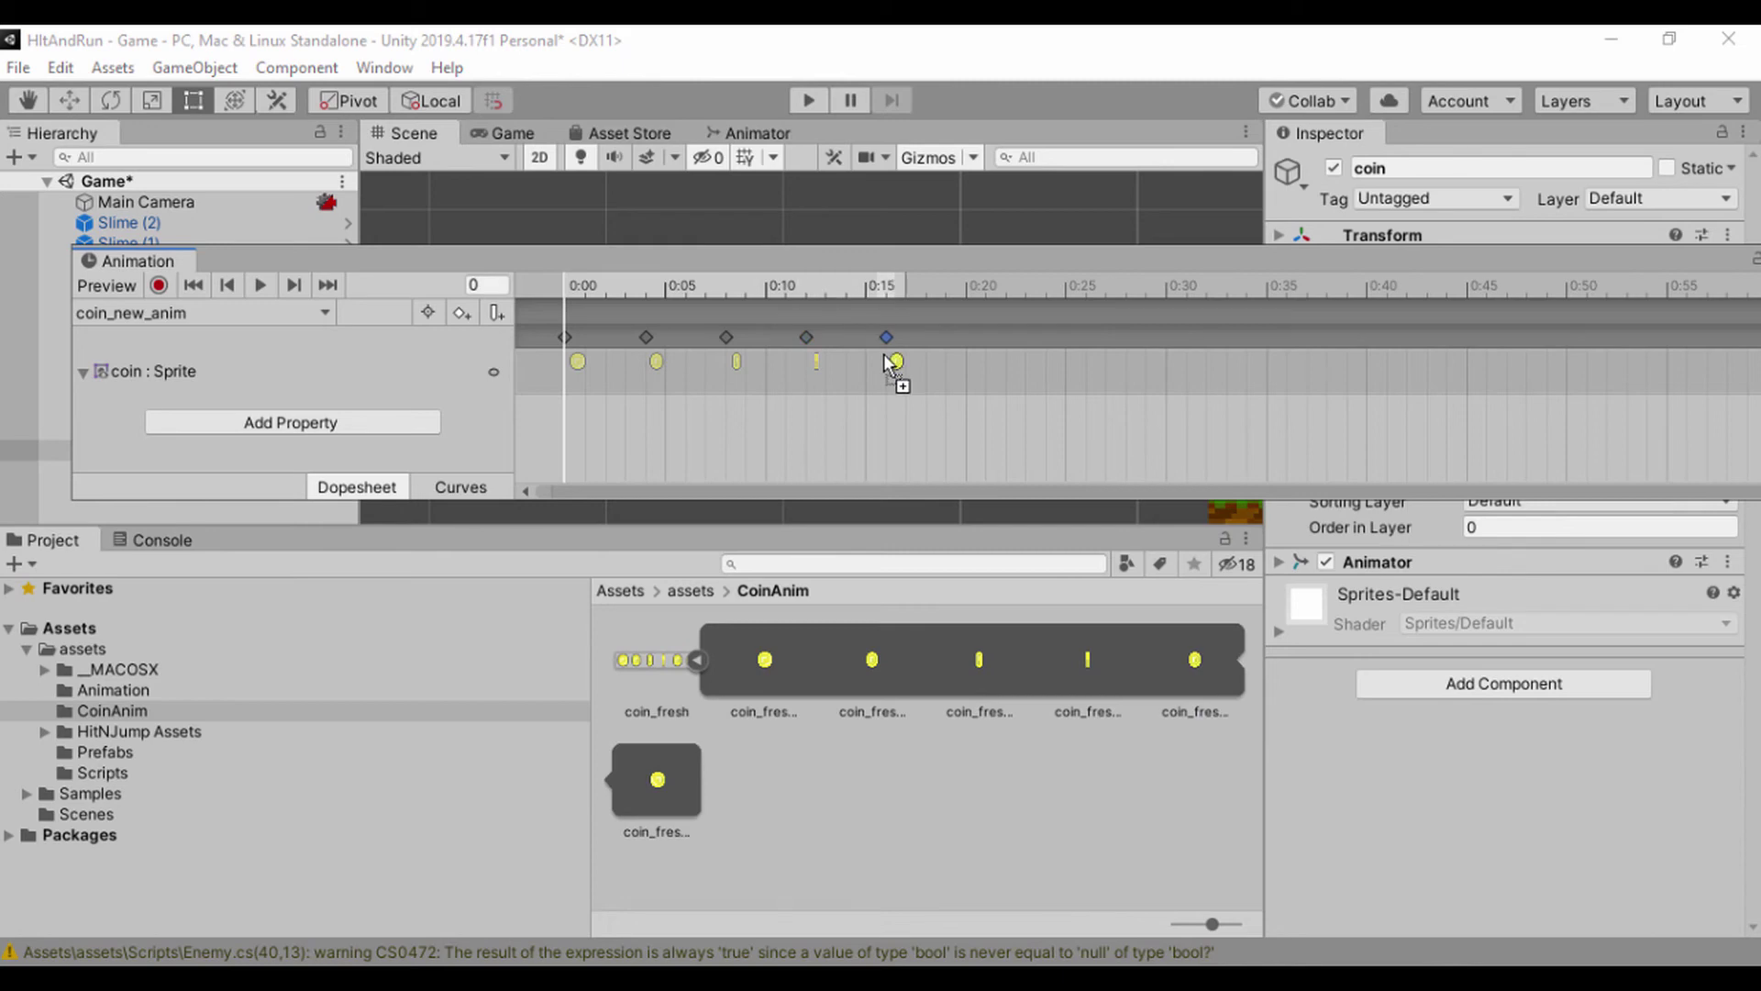
{"action": "left_click_drag", "start_coordinate": [646, 807], "coordinate": [972, 367]}
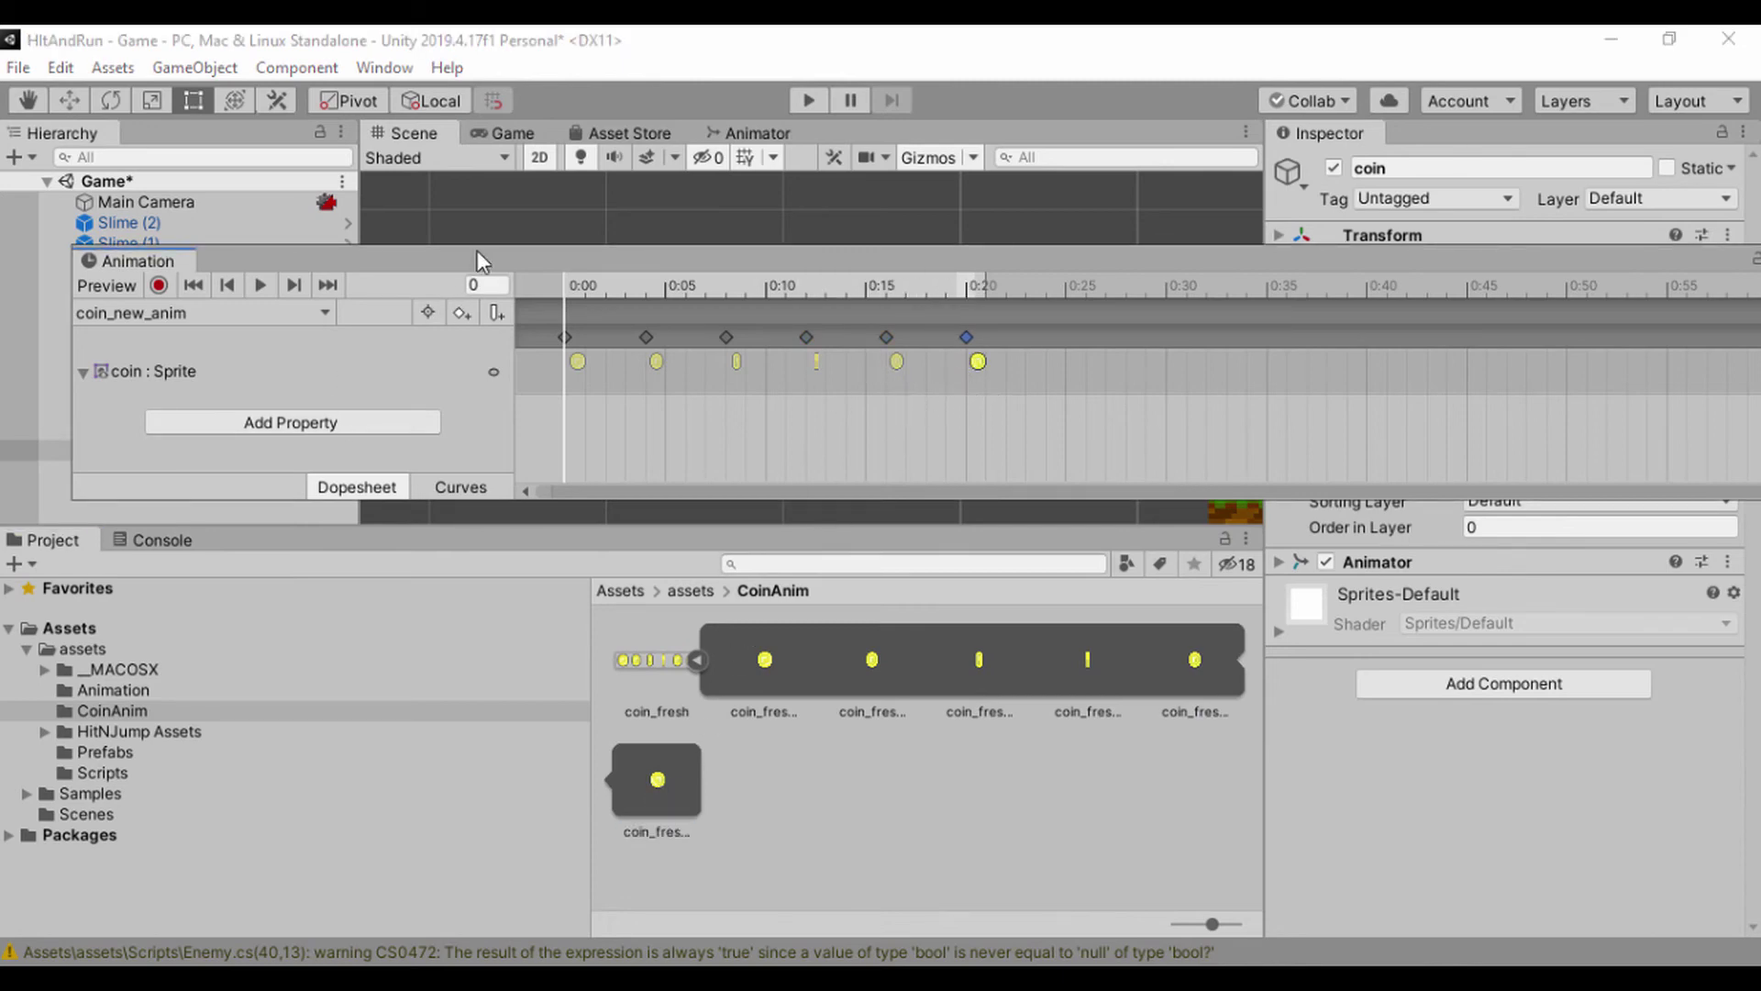
Step: Preview the coin animation in the scene, then stop playback
{"action": "left_click_drag", "start_coordinate": [479, 267], "coordinate": [492, 533]}
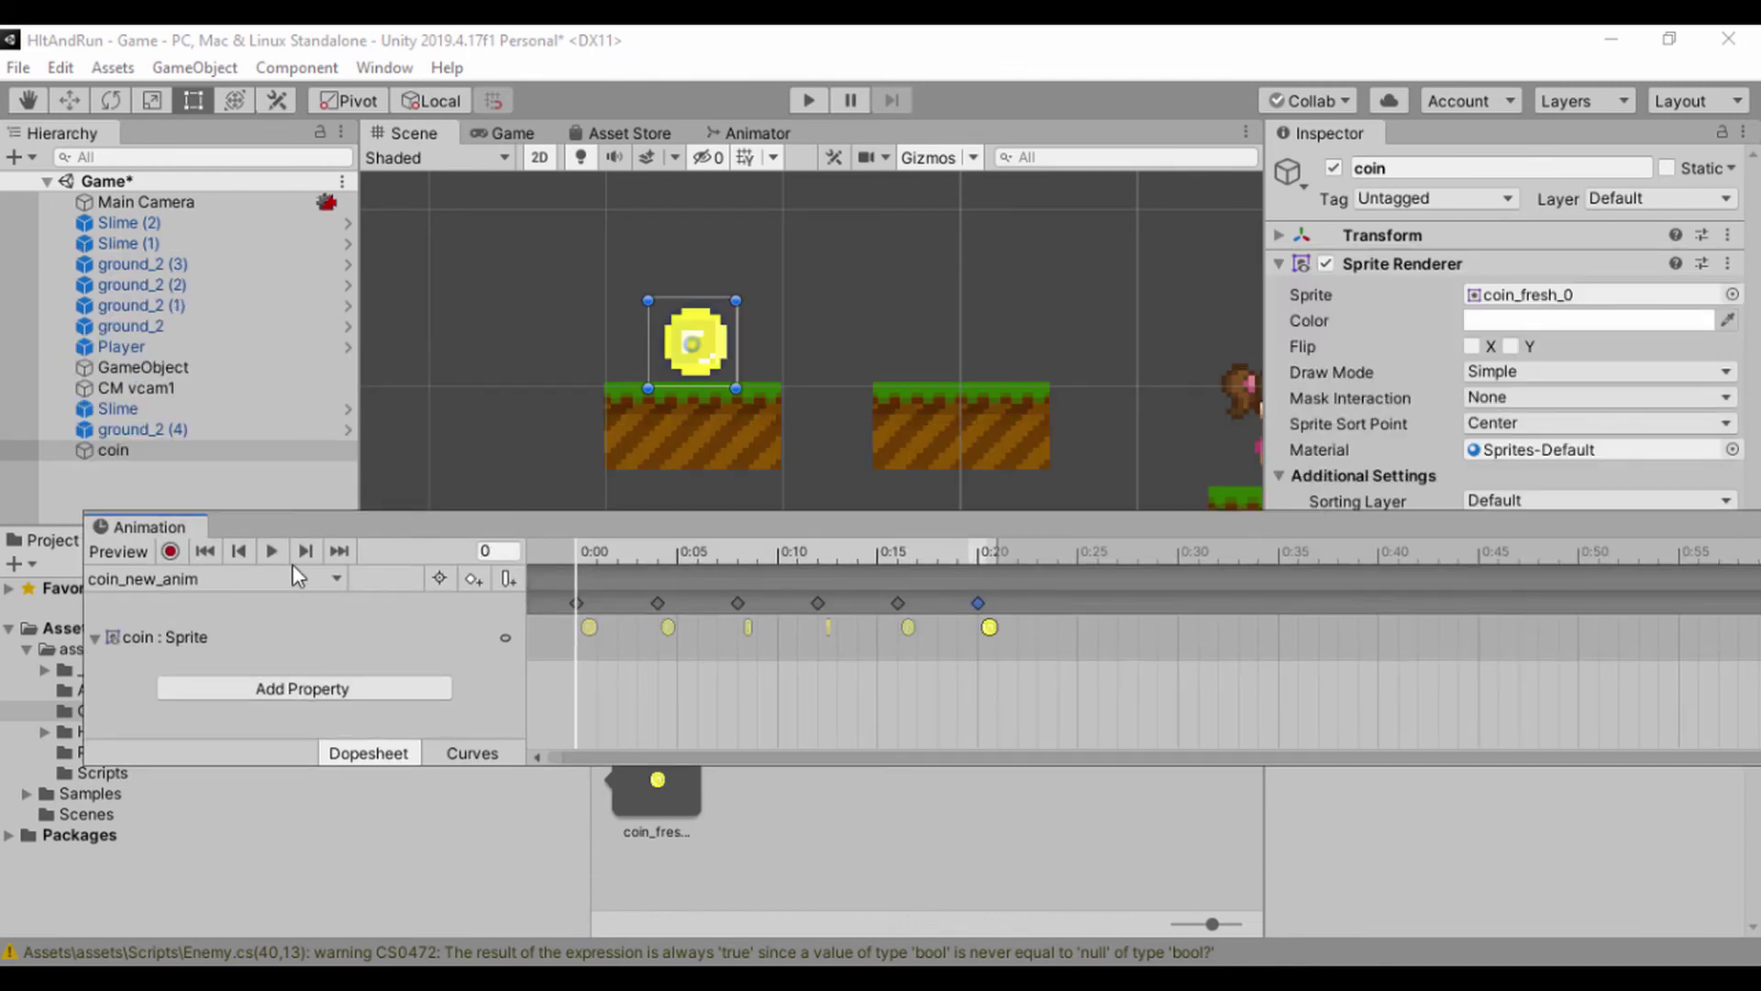
{"action": "left_click", "coordinate": [269, 553]}
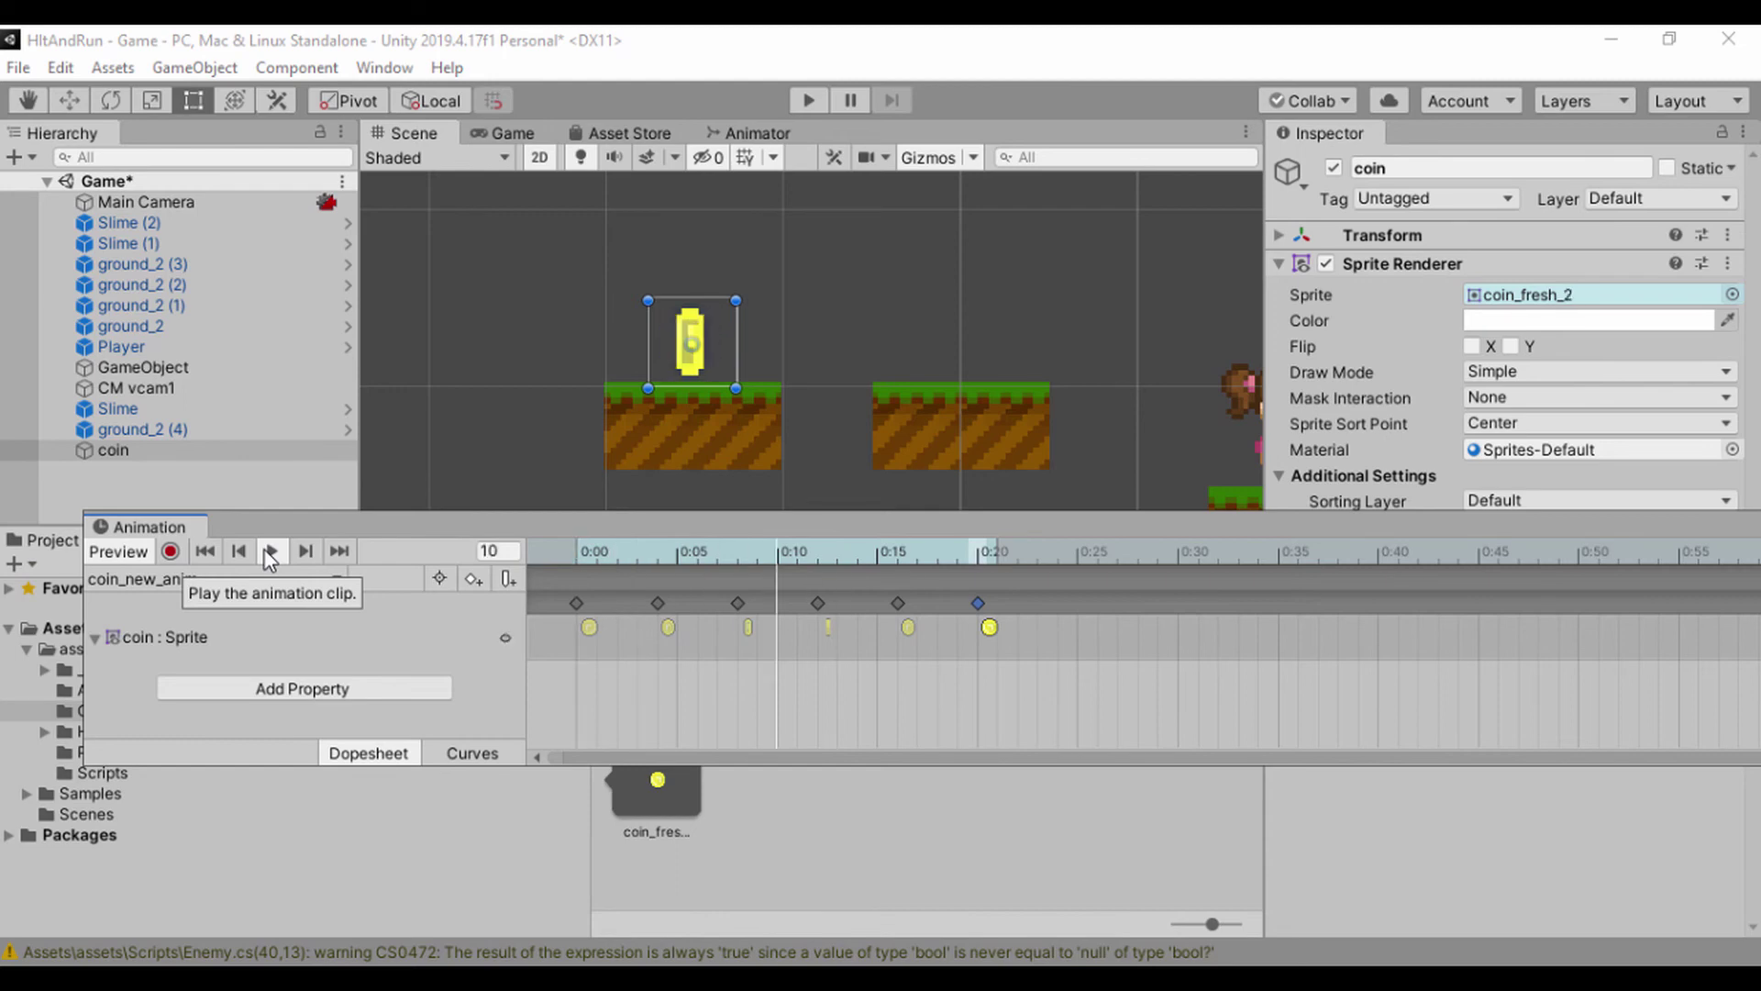
{"action": "left_click", "coordinate": [269, 554]}
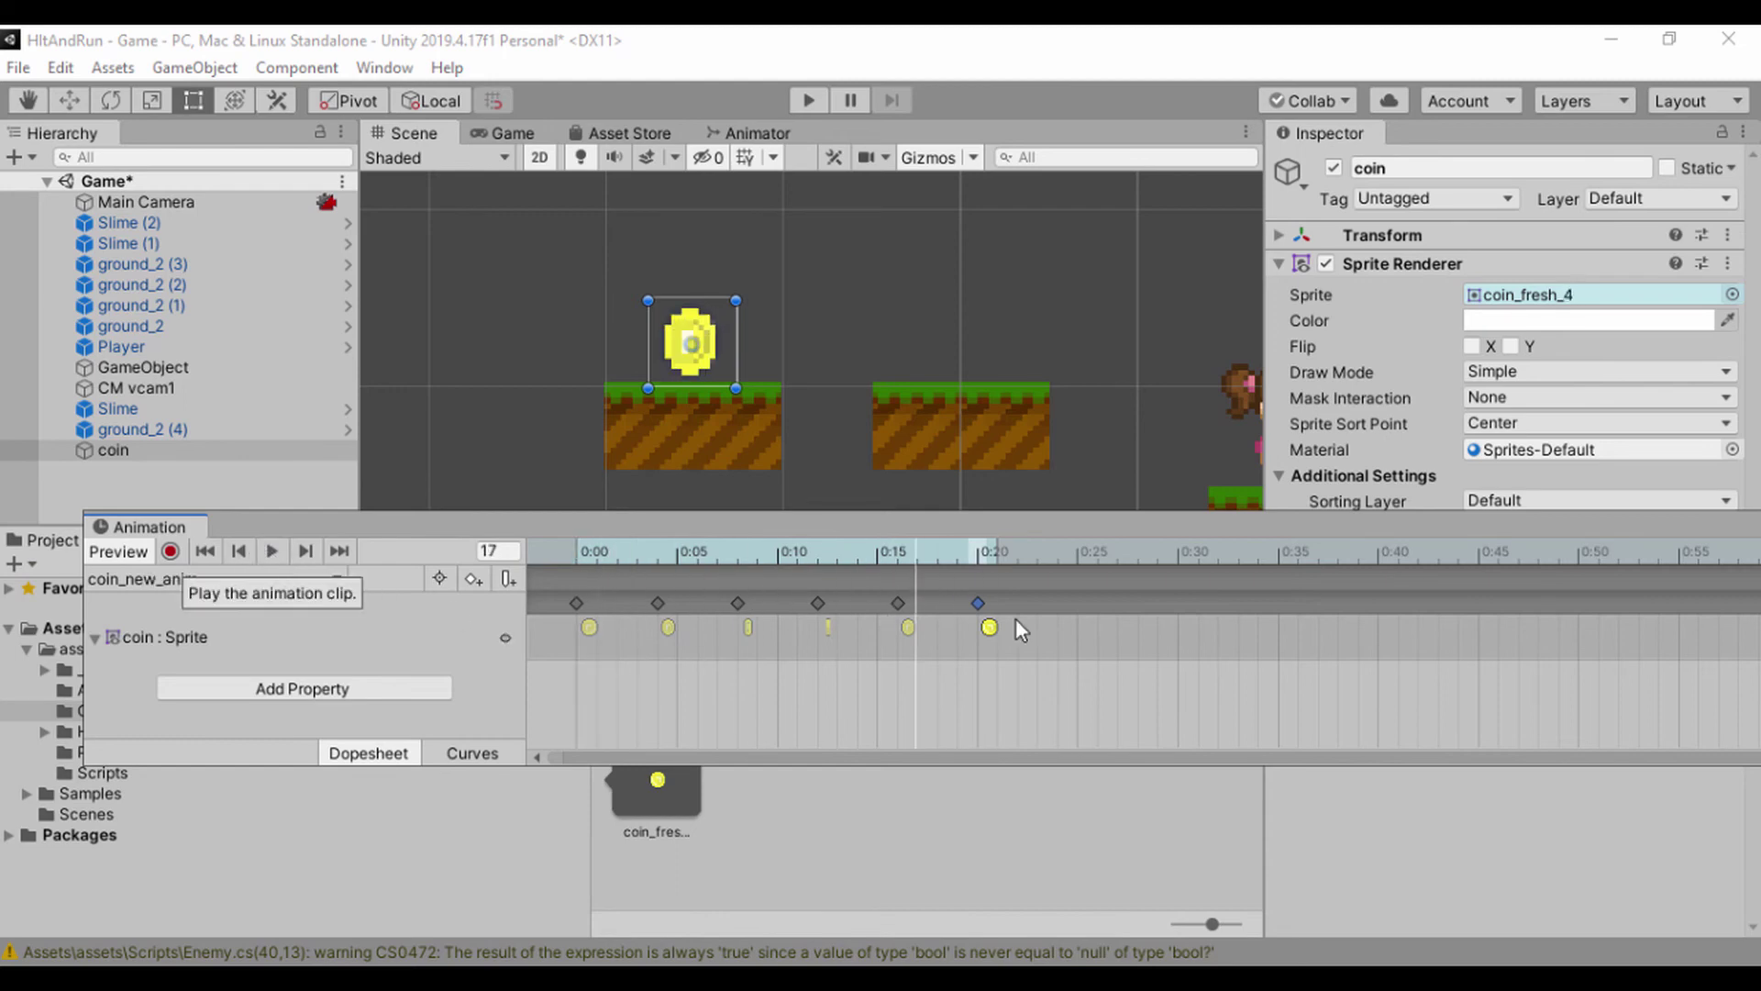
Step: Stretch all six keyframes of the coin clip evenly so the last one sits at 0:25, then replay the preview
{"action": "left_click", "coordinate": [995, 605]}
{"action": "key", "text": "ctrl+a"}
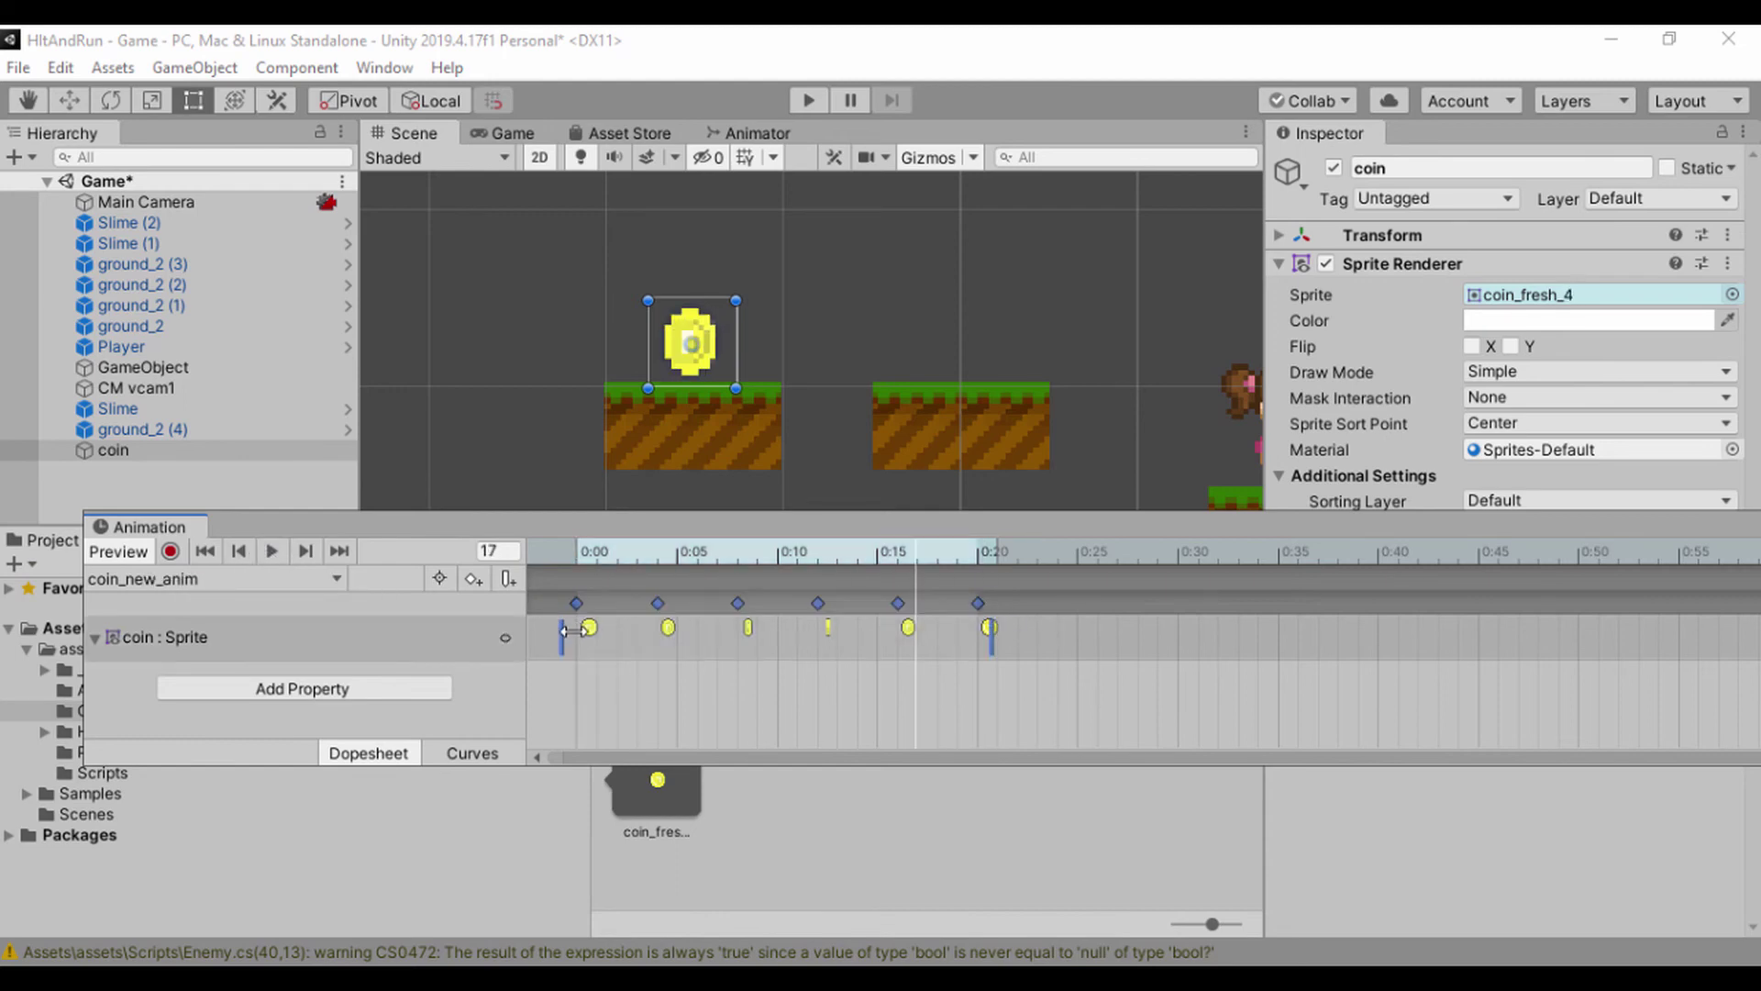
{"action": "left_click", "coordinate": [981, 680]}
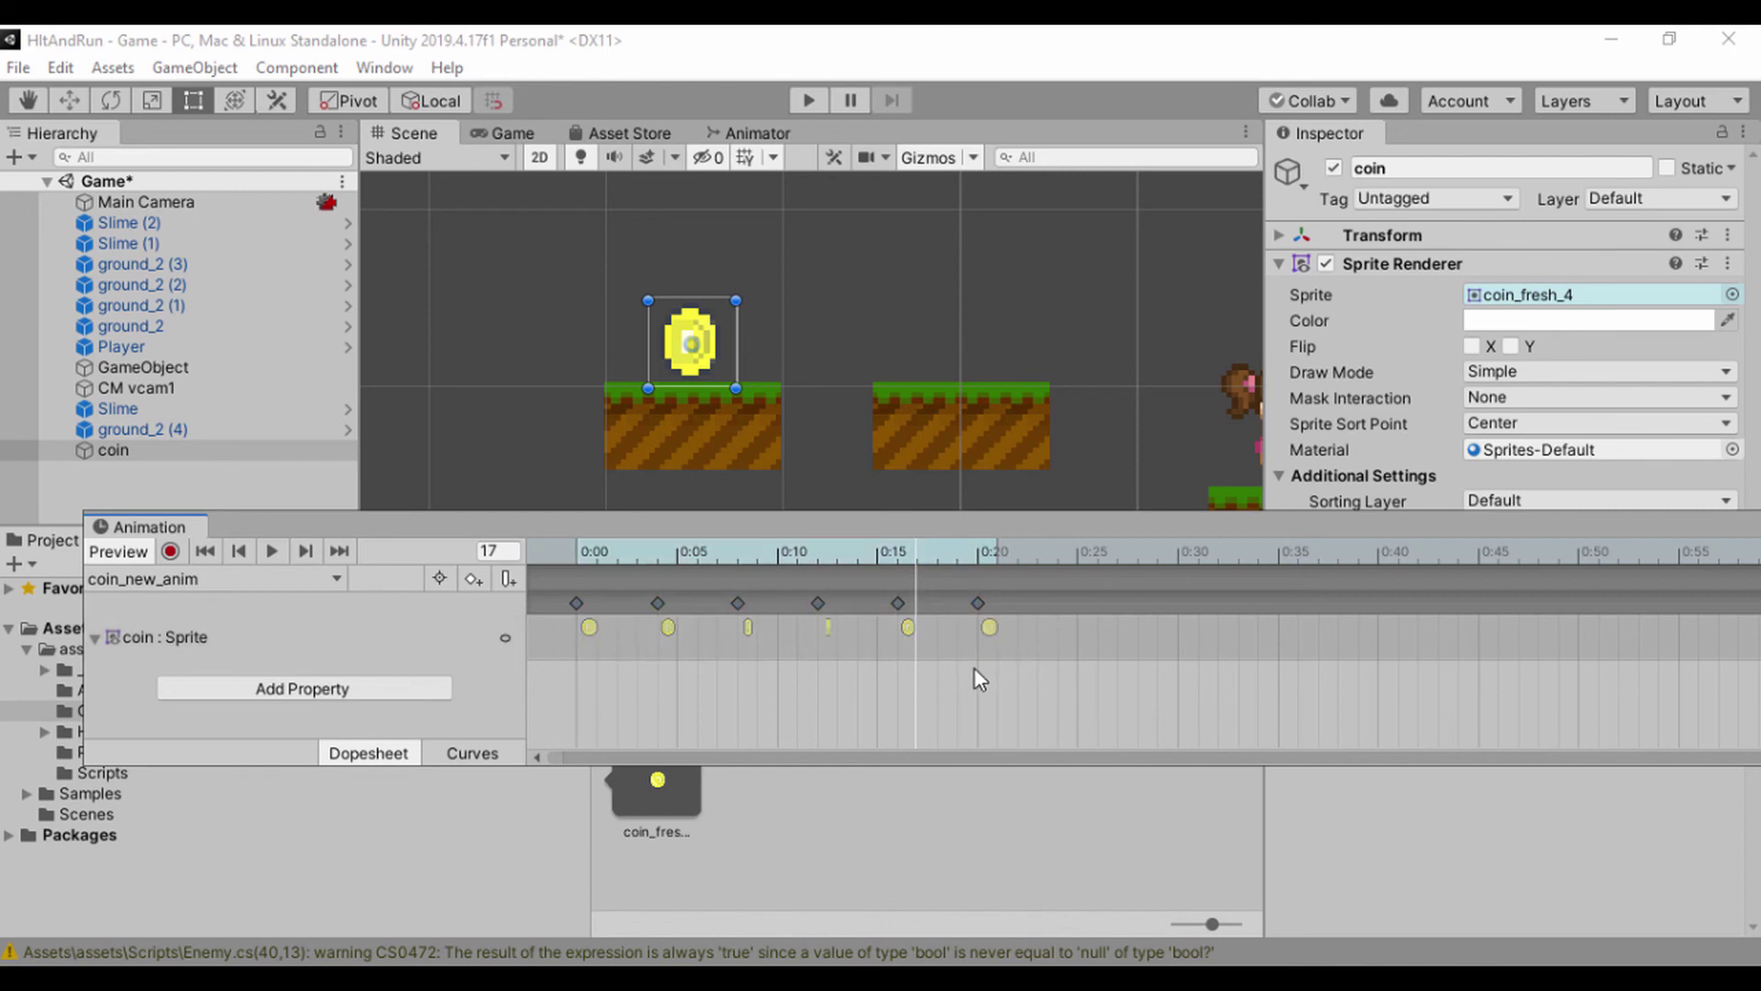
{"action": "left_click_drag", "start_coordinate": [937, 640], "coordinate": [564, 653]}
{"action": "left_click_drag", "start_coordinate": [996, 628], "coordinate": [1091, 628]}
{"action": "left_click", "coordinate": [275, 547]}
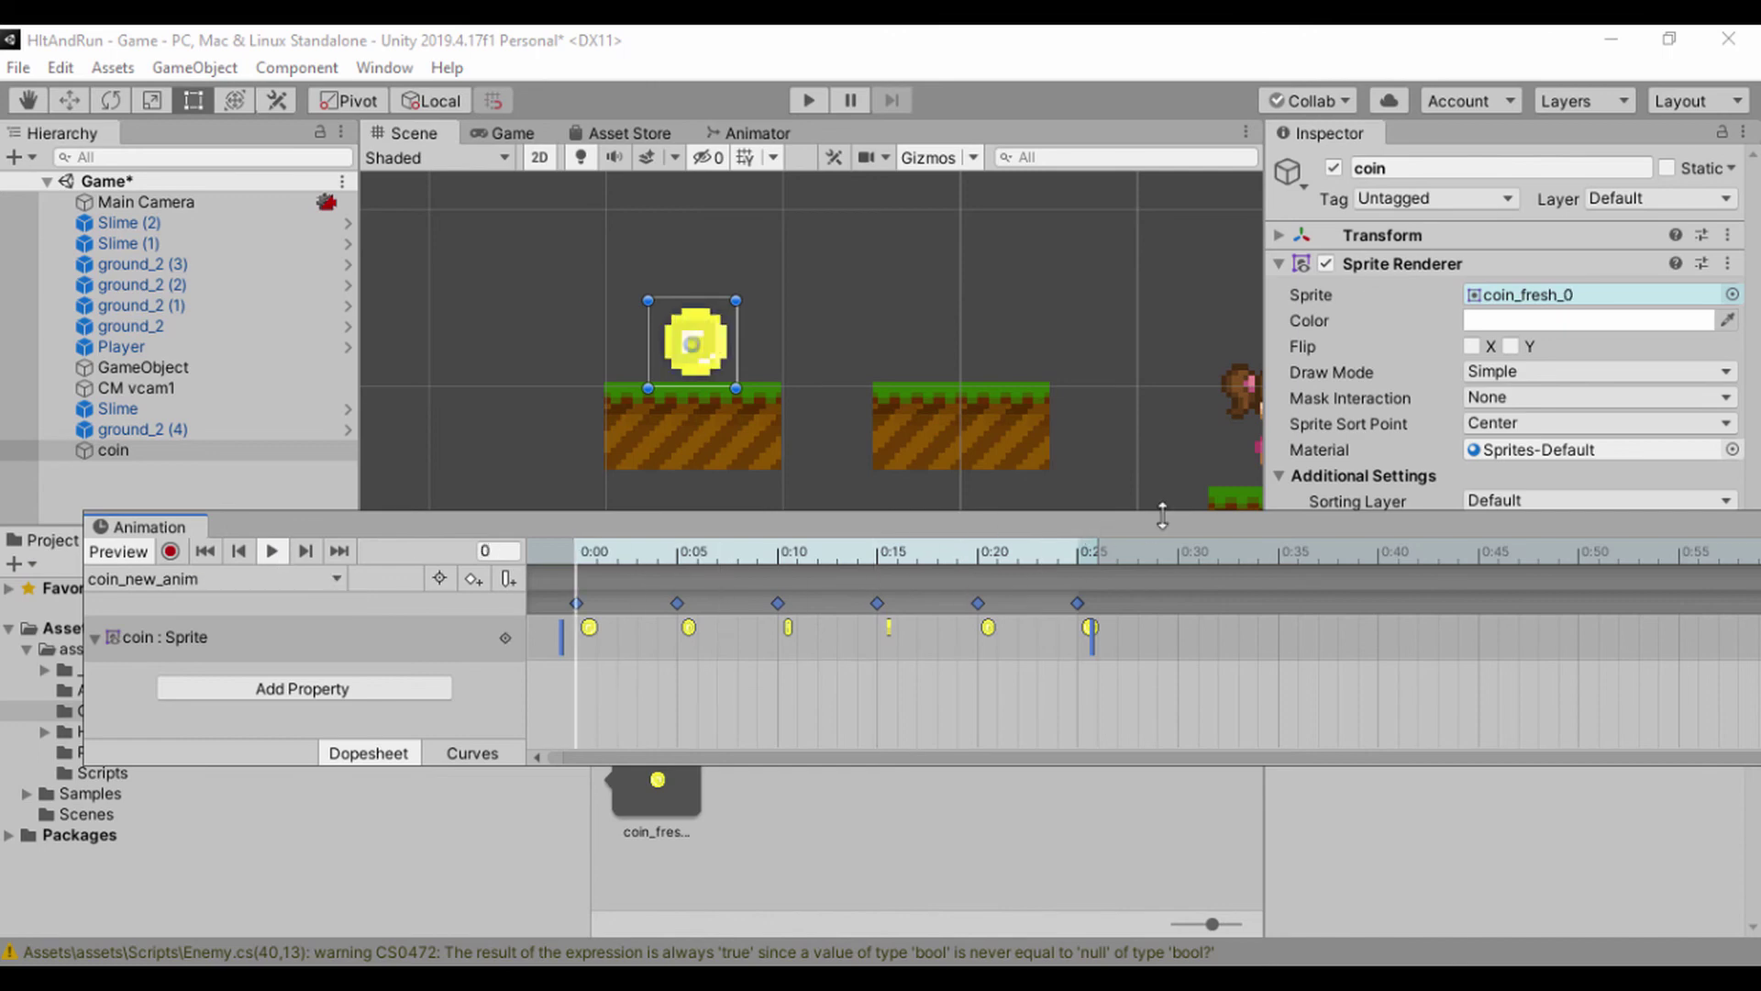
{"action": "left_click_drag", "start_coordinate": [1165, 523], "coordinate": [998, 405]}
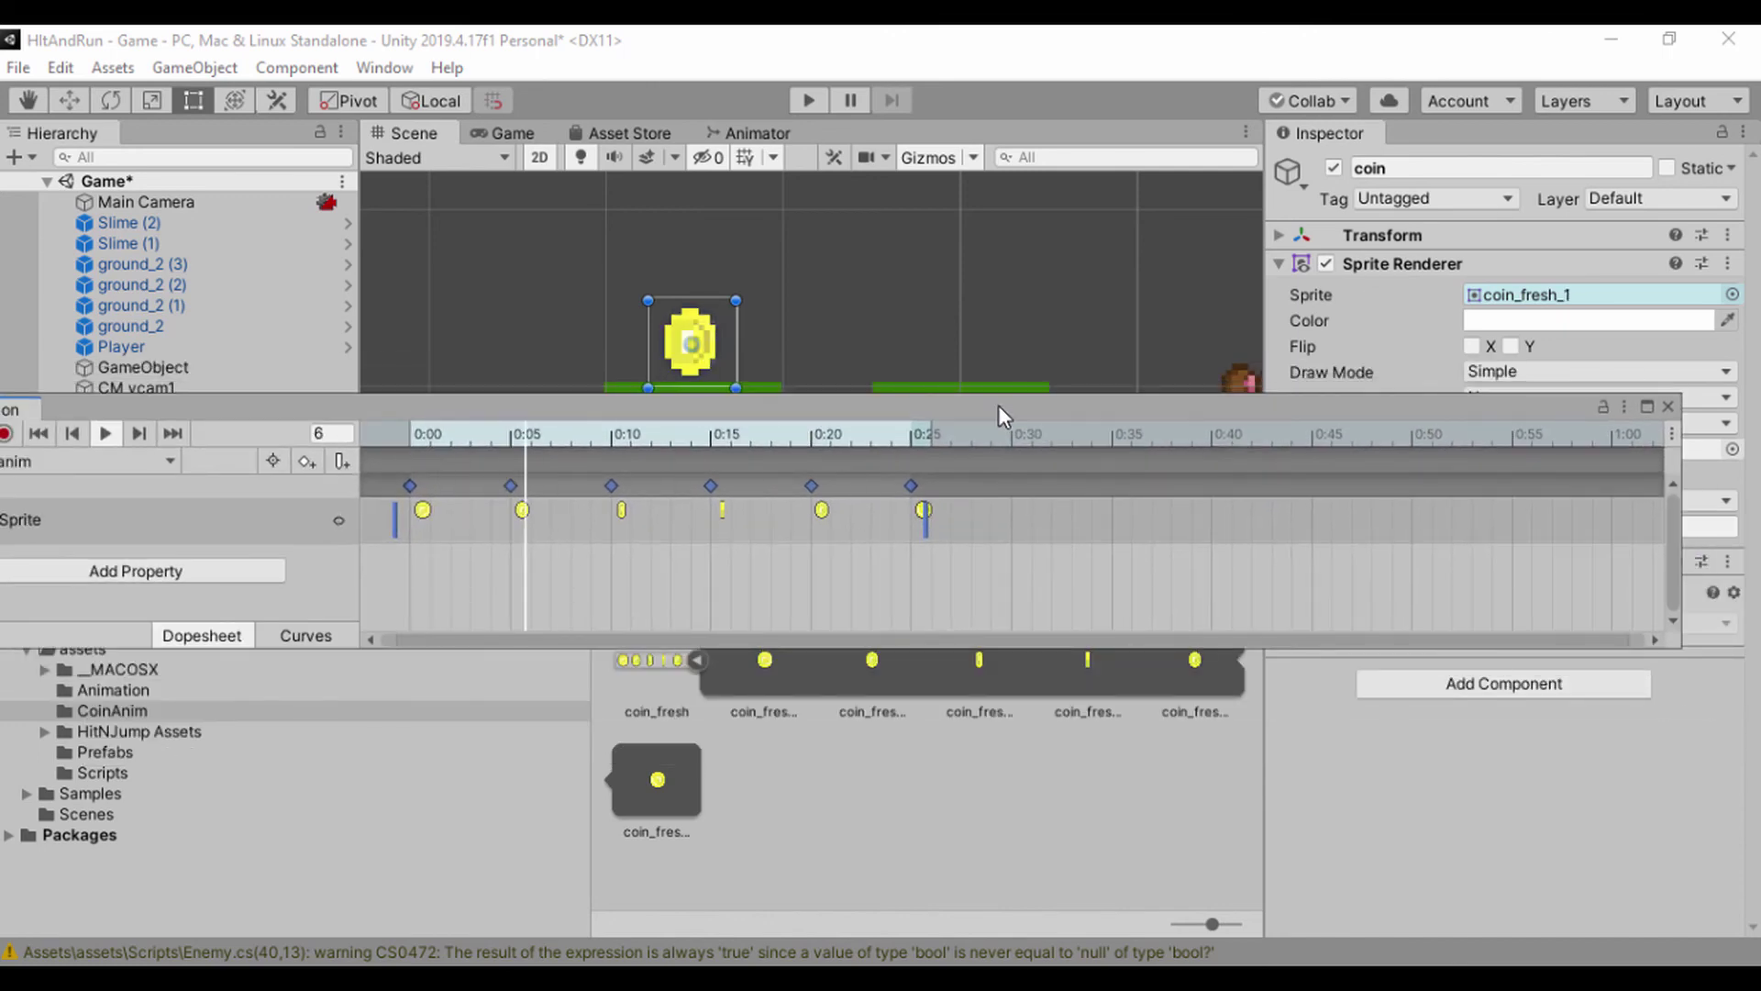
Step: Save the Game scene and close the Animation window
{"action": "left_click", "coordinate": [18, 67]}
{"action": "left_click", "coordinate": [59, 162]}
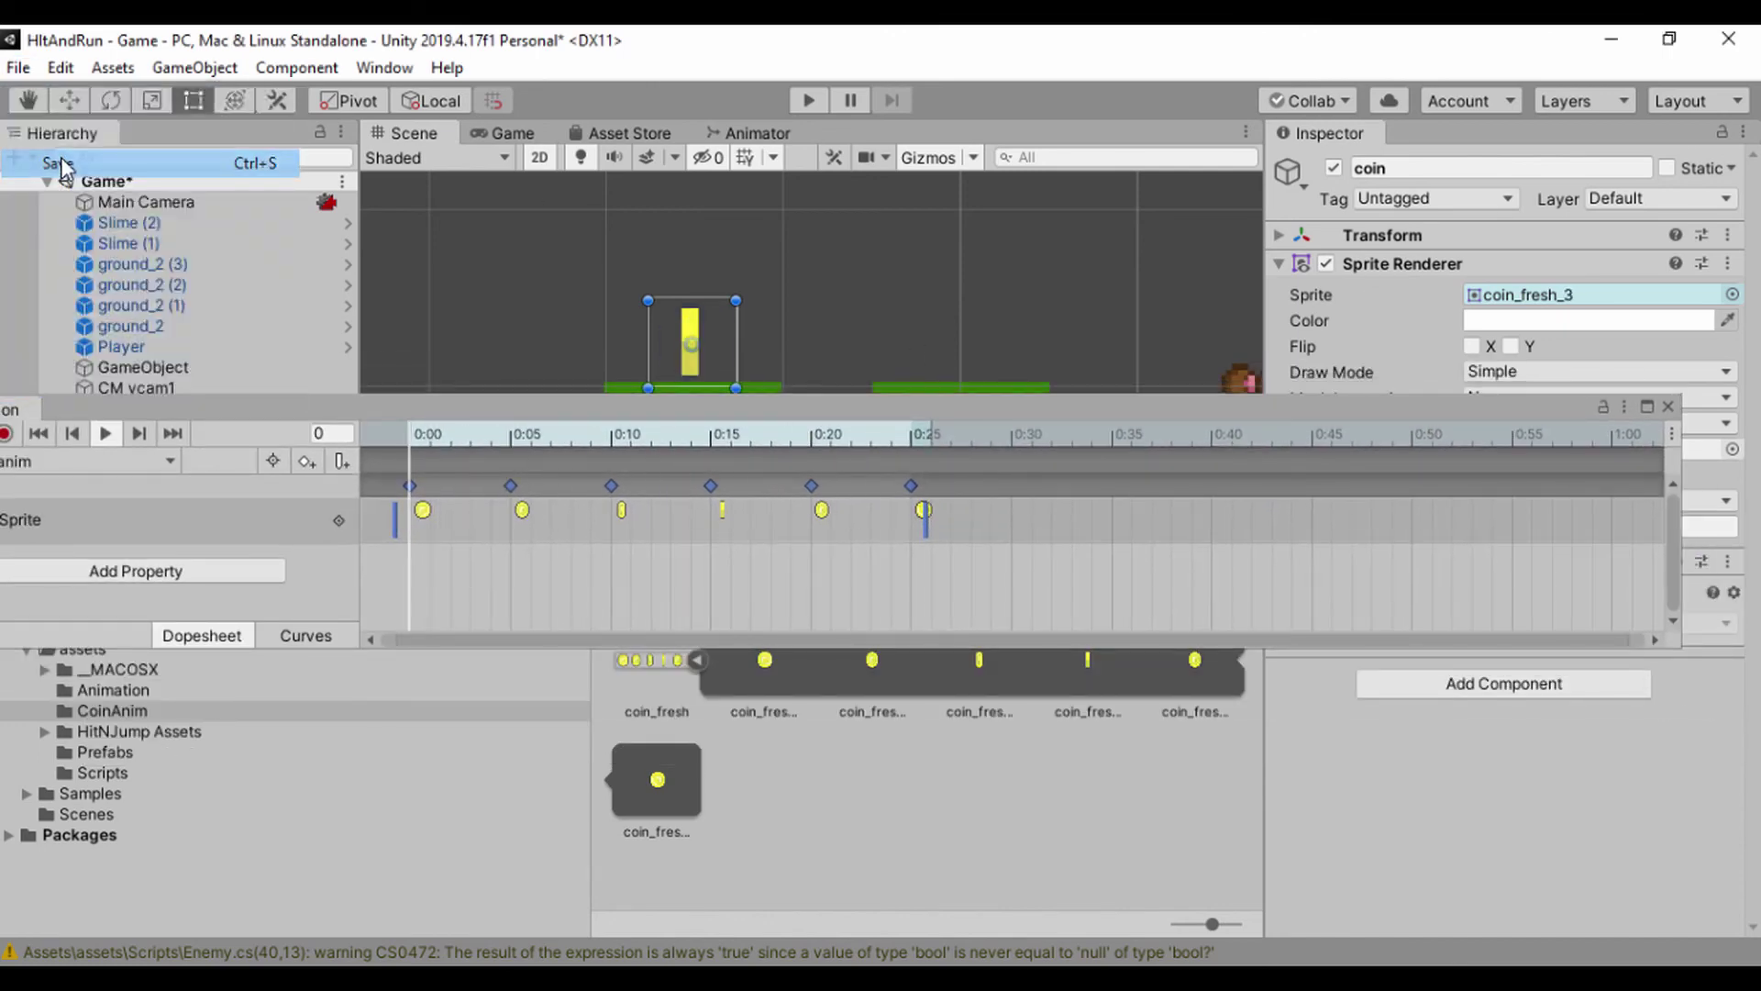
{"action": "left_click", "coordinate": [1666, 405]}
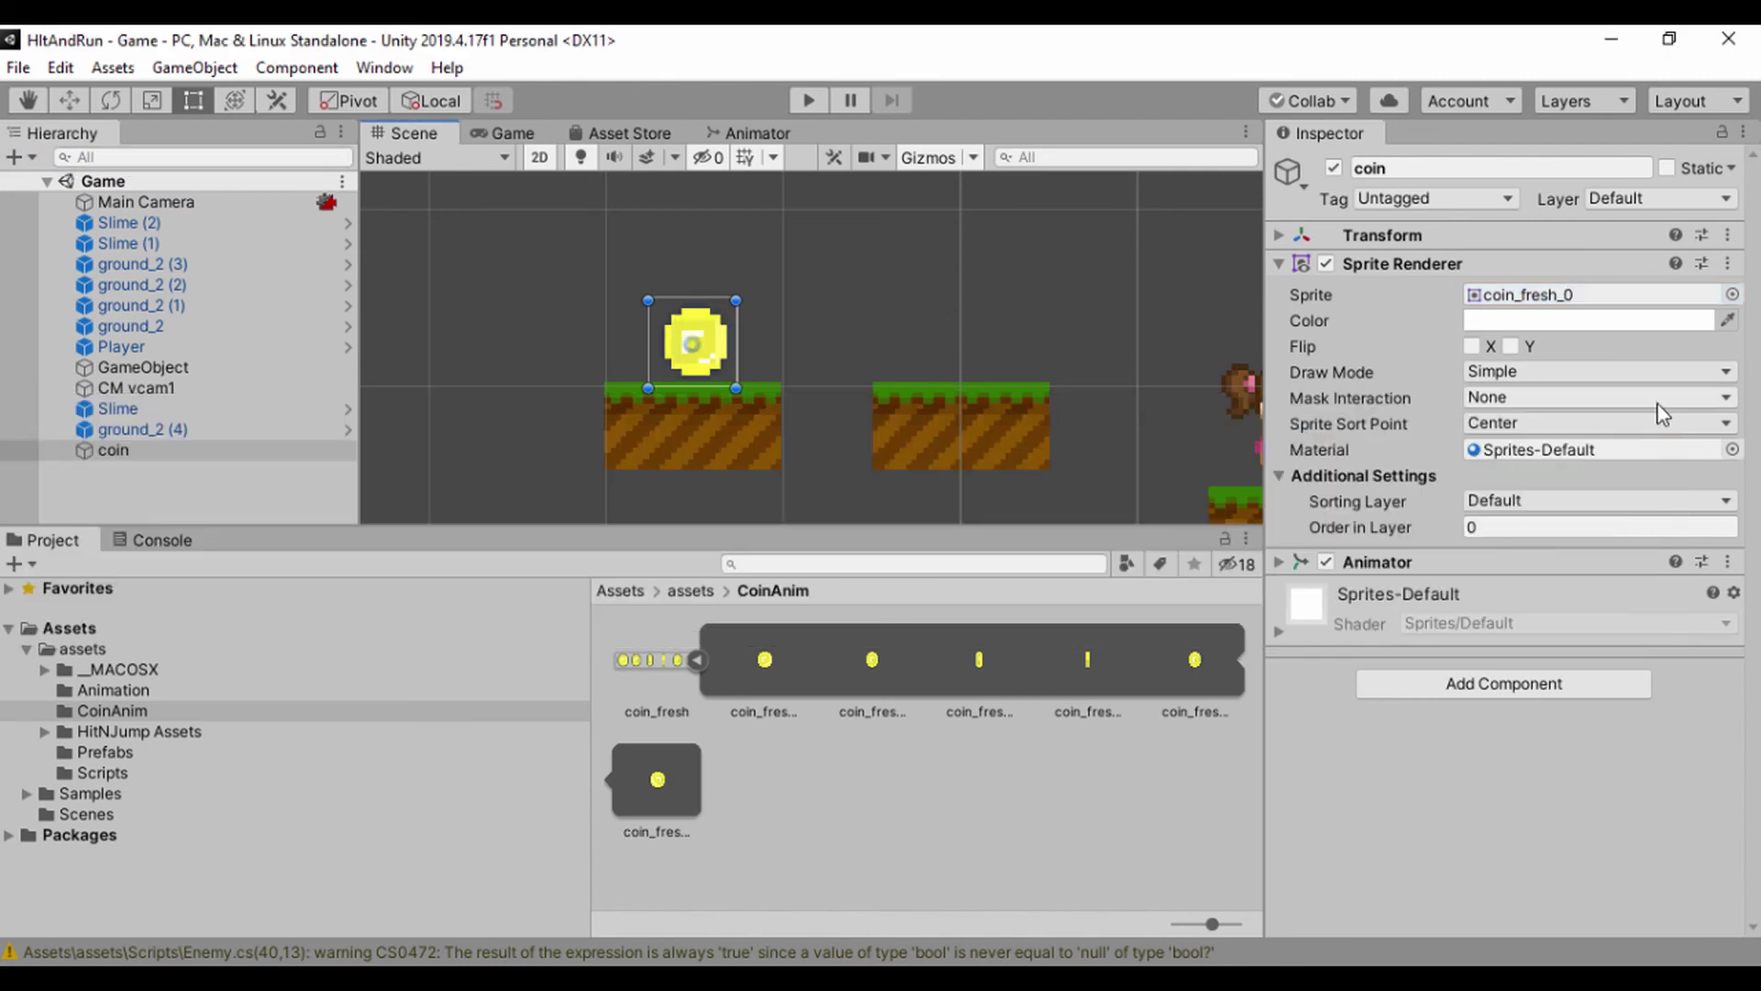
Step: Check the coin assets in the Animation and CoinAnim folders, then inspect the coin_new_anim clip's settings
{"action": "left_click", "coordinate": [90, 690]}
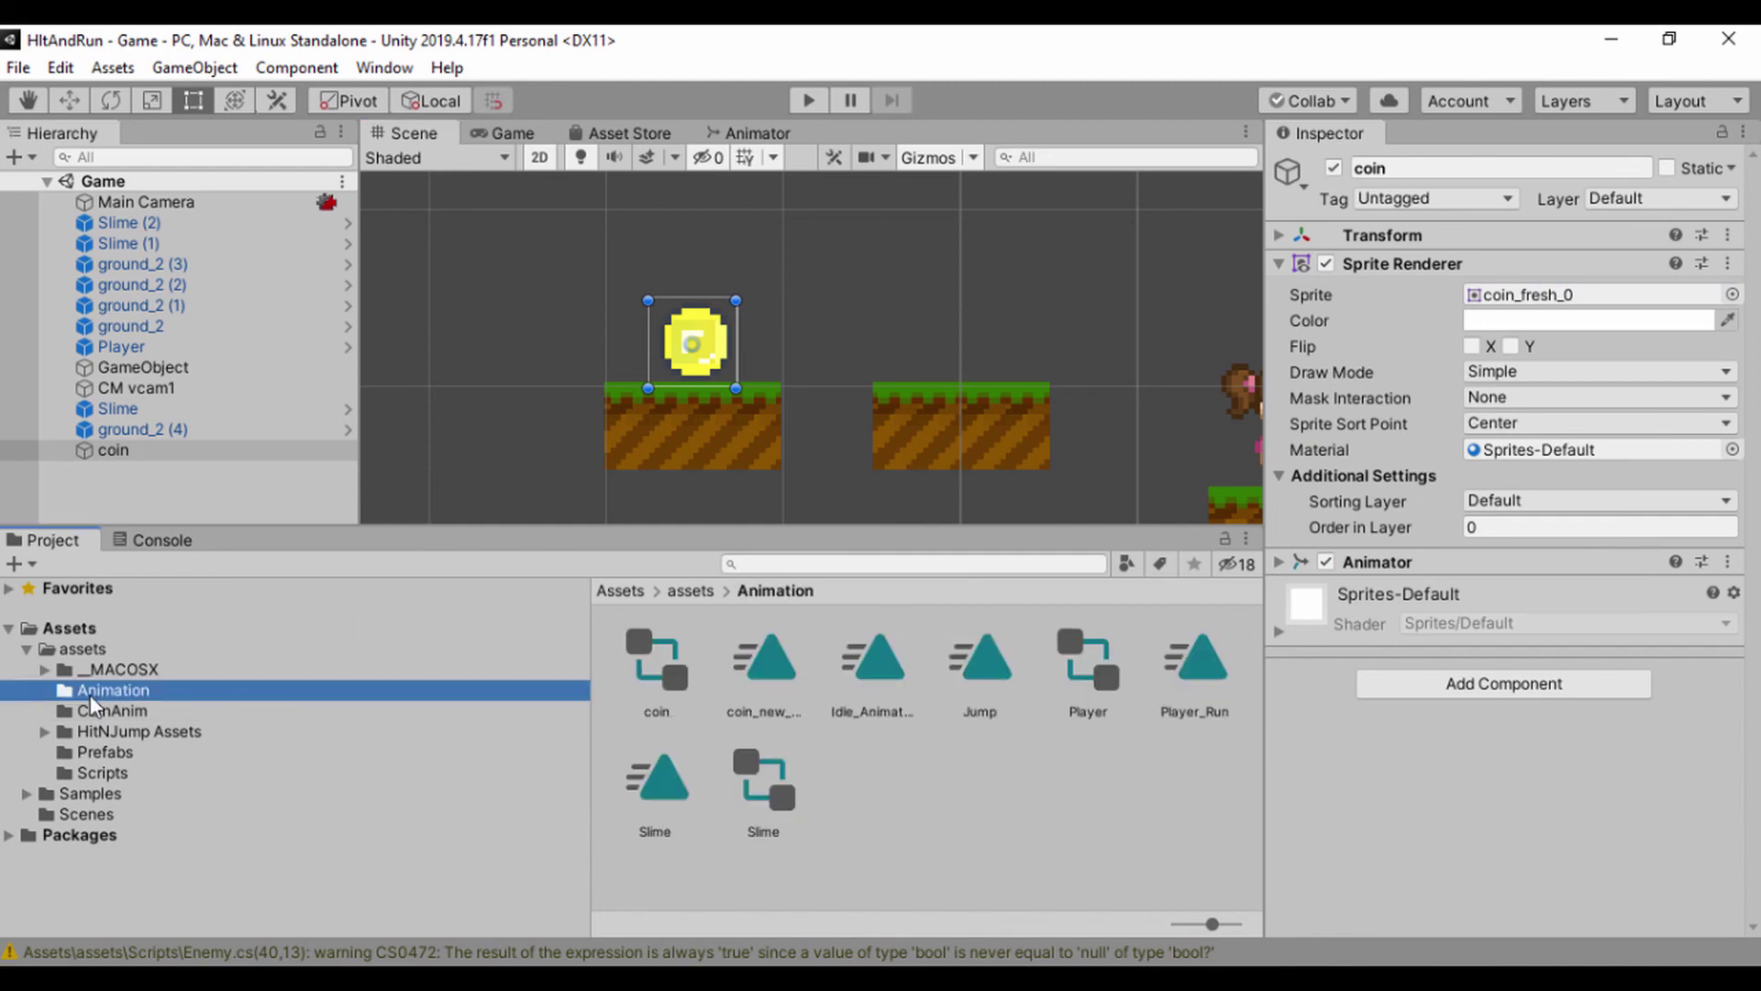
{"action": "left_click", "coordinate": [74, 649]}
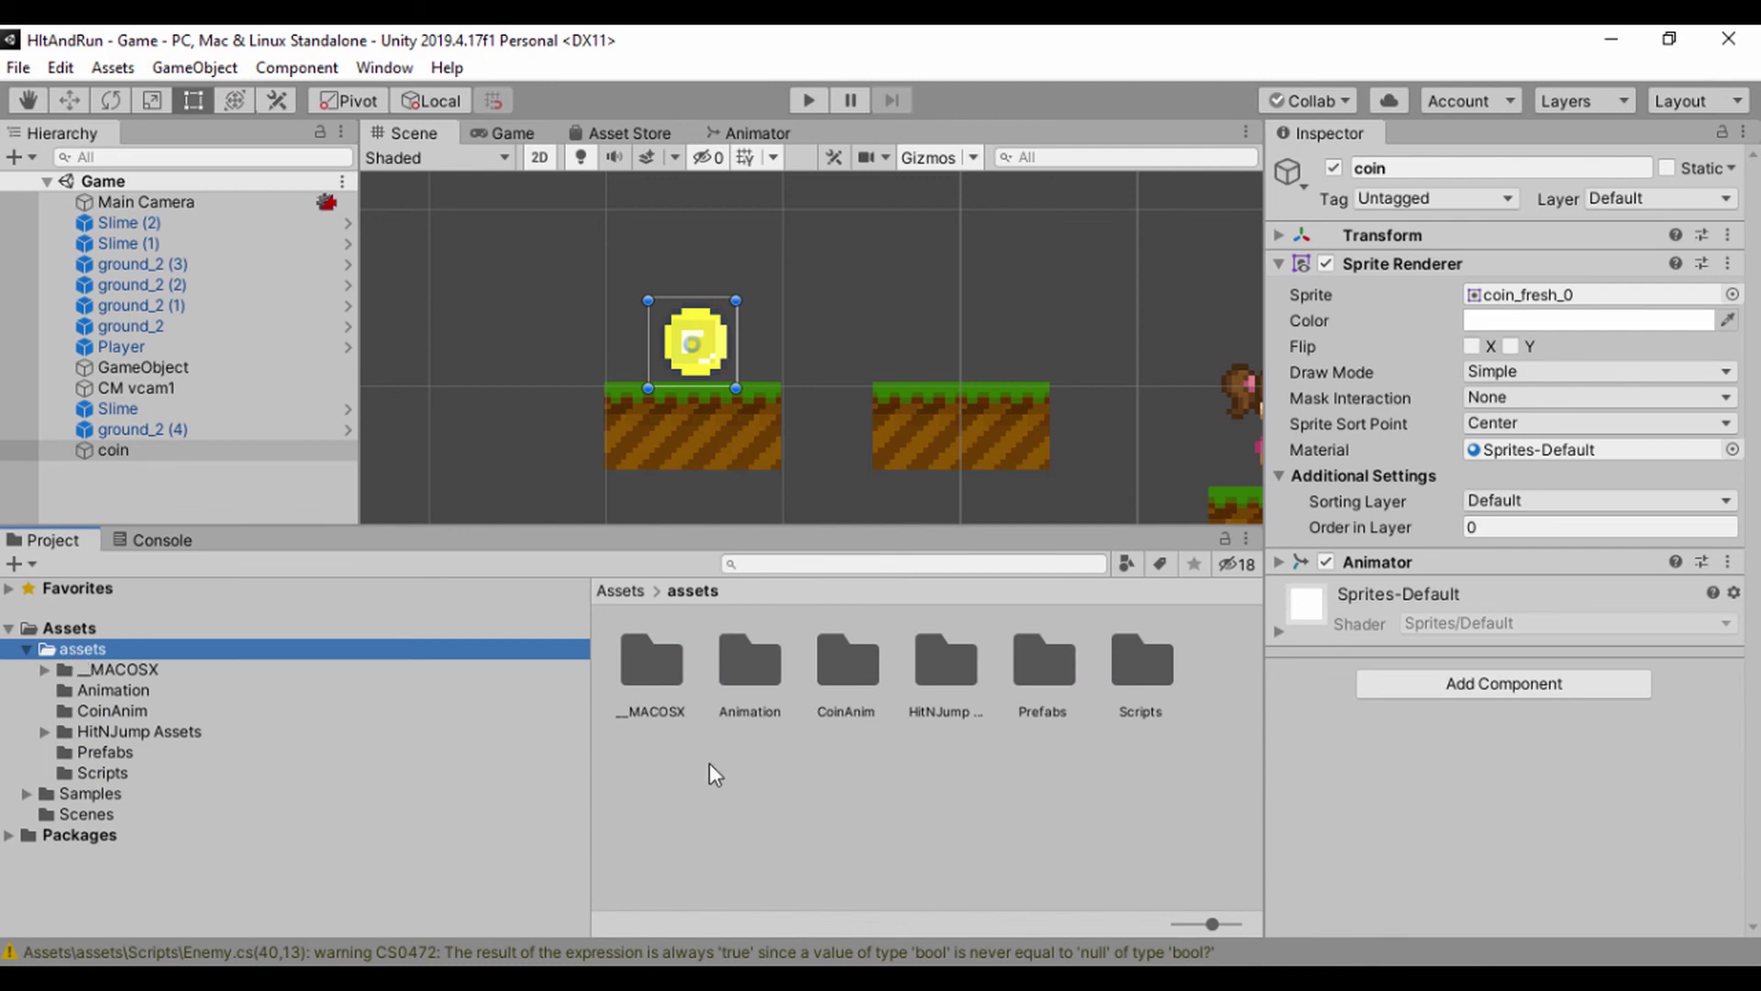
{"action": "double_click", "coordinate": [851, 666]}
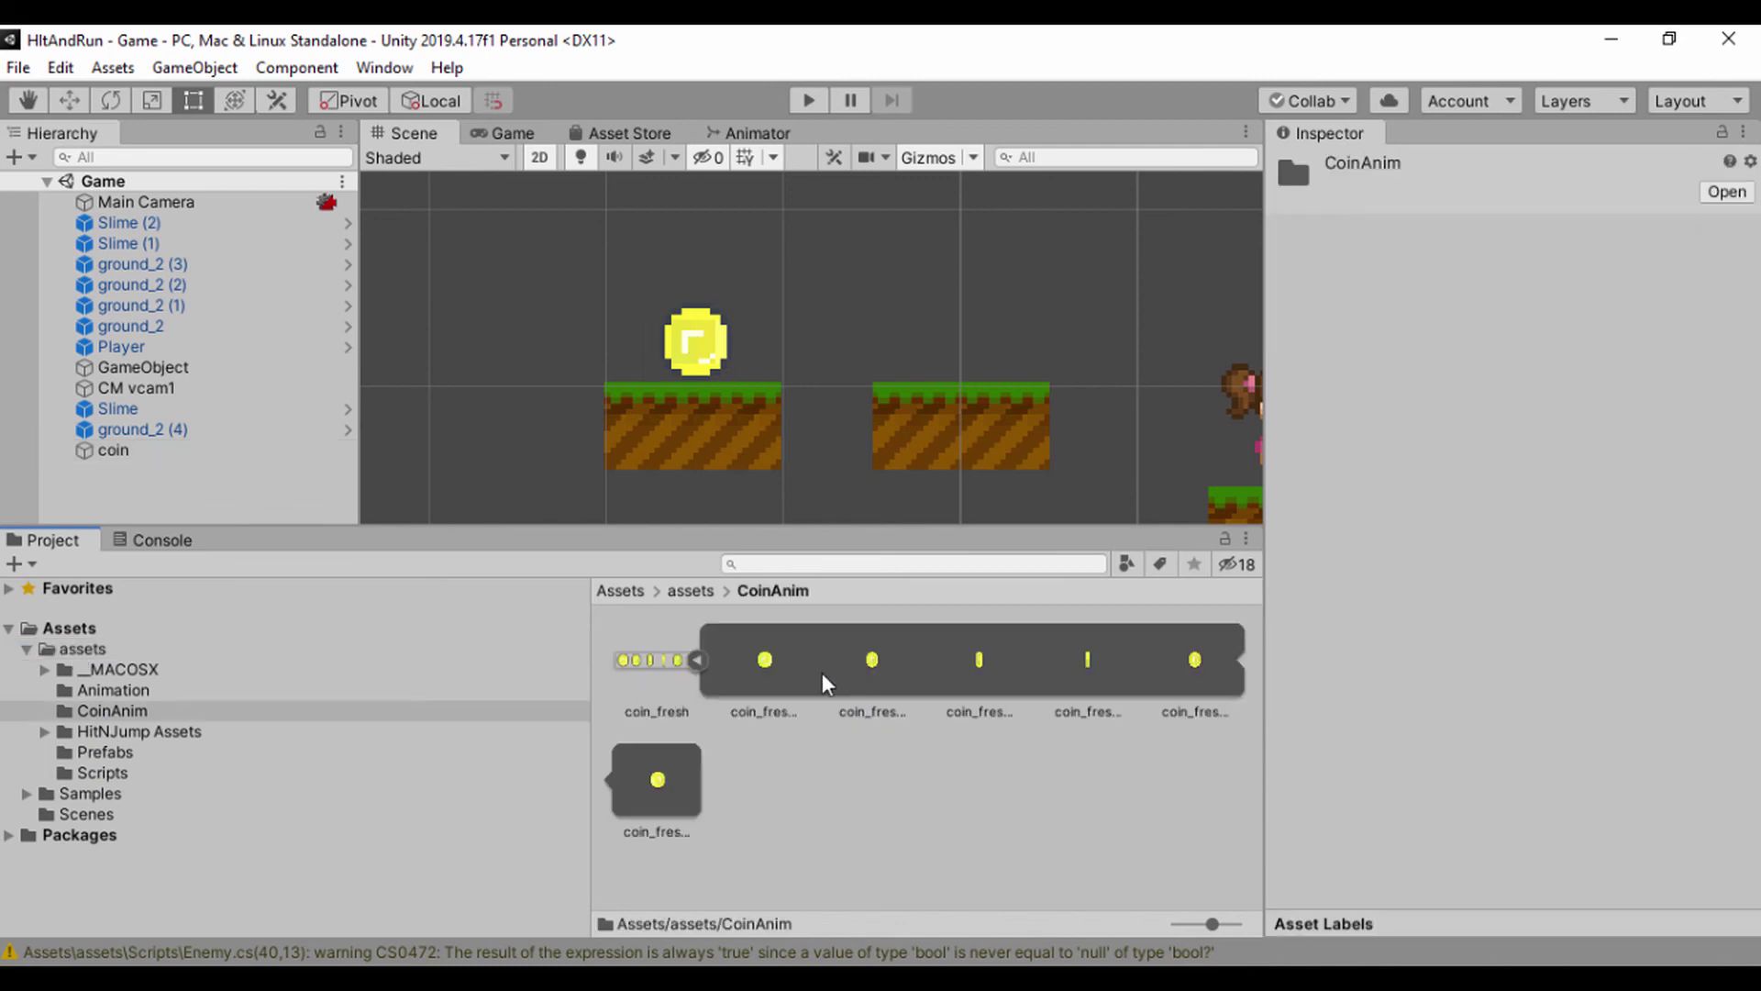
{"action": "left_click", "coordinate": [698, 658]}
{"action": "left_click", "coordinate": [694, 782]}
{"action": "left_click", "coordinate": [161, 695]}
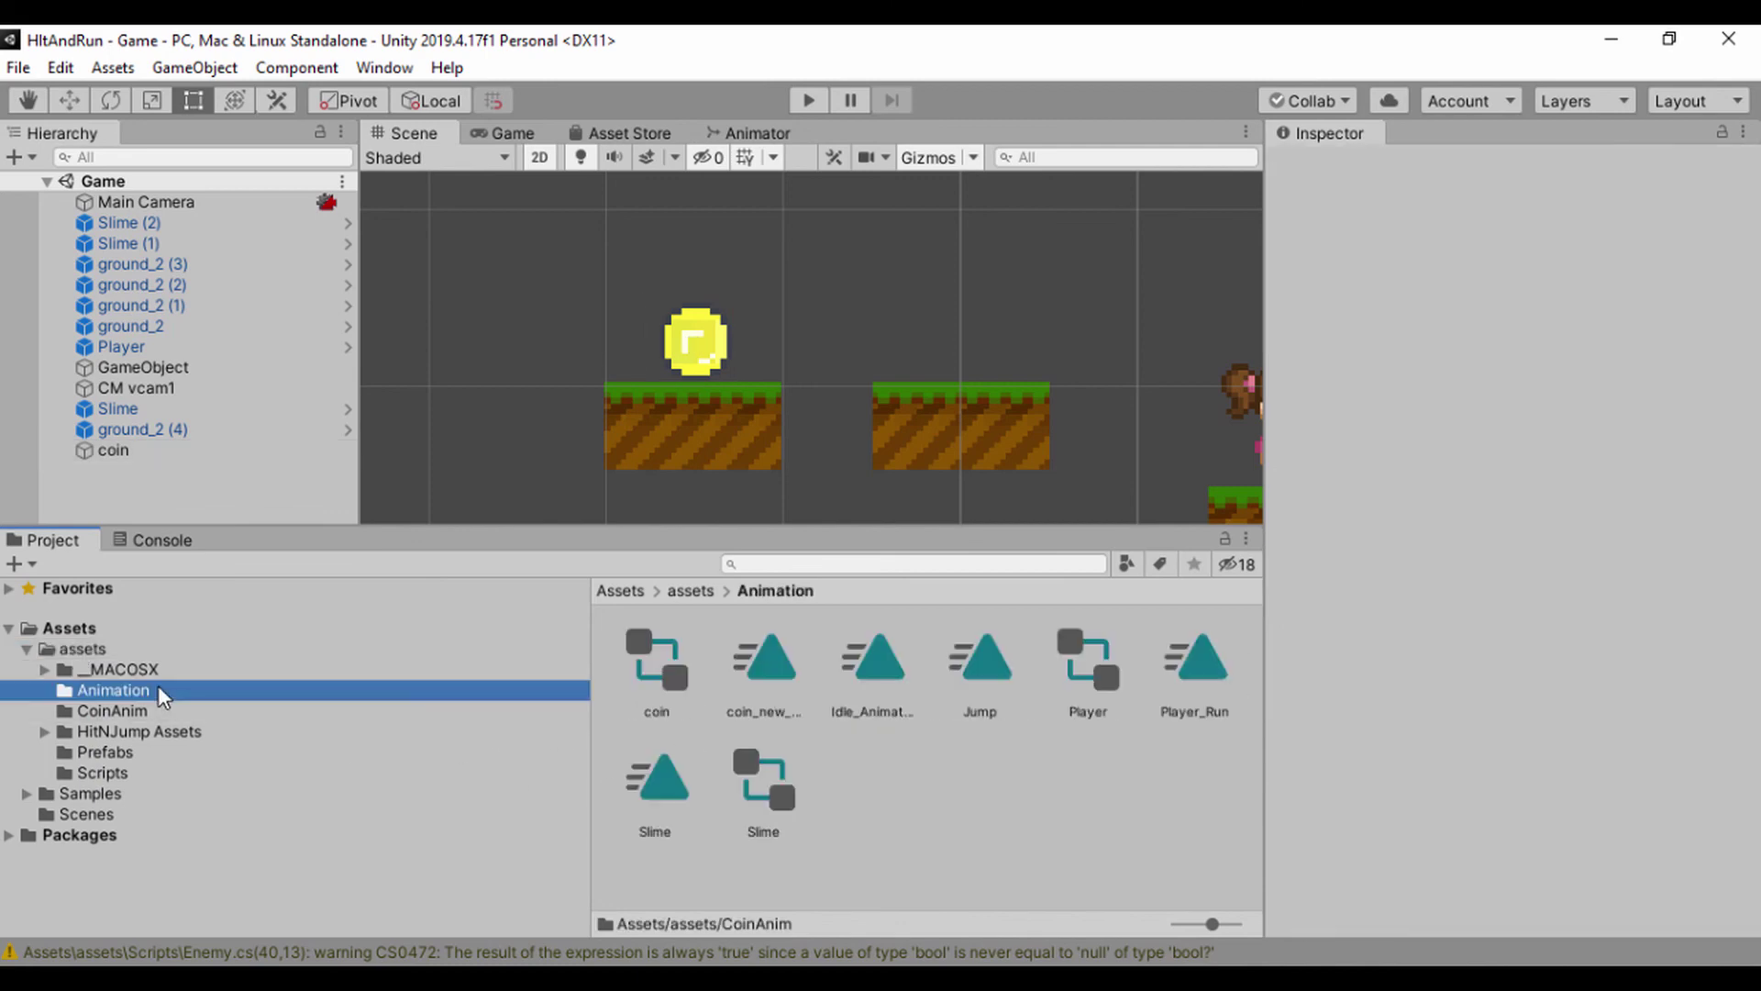
{"action": "left_click", "coordinate": [785, 675]}
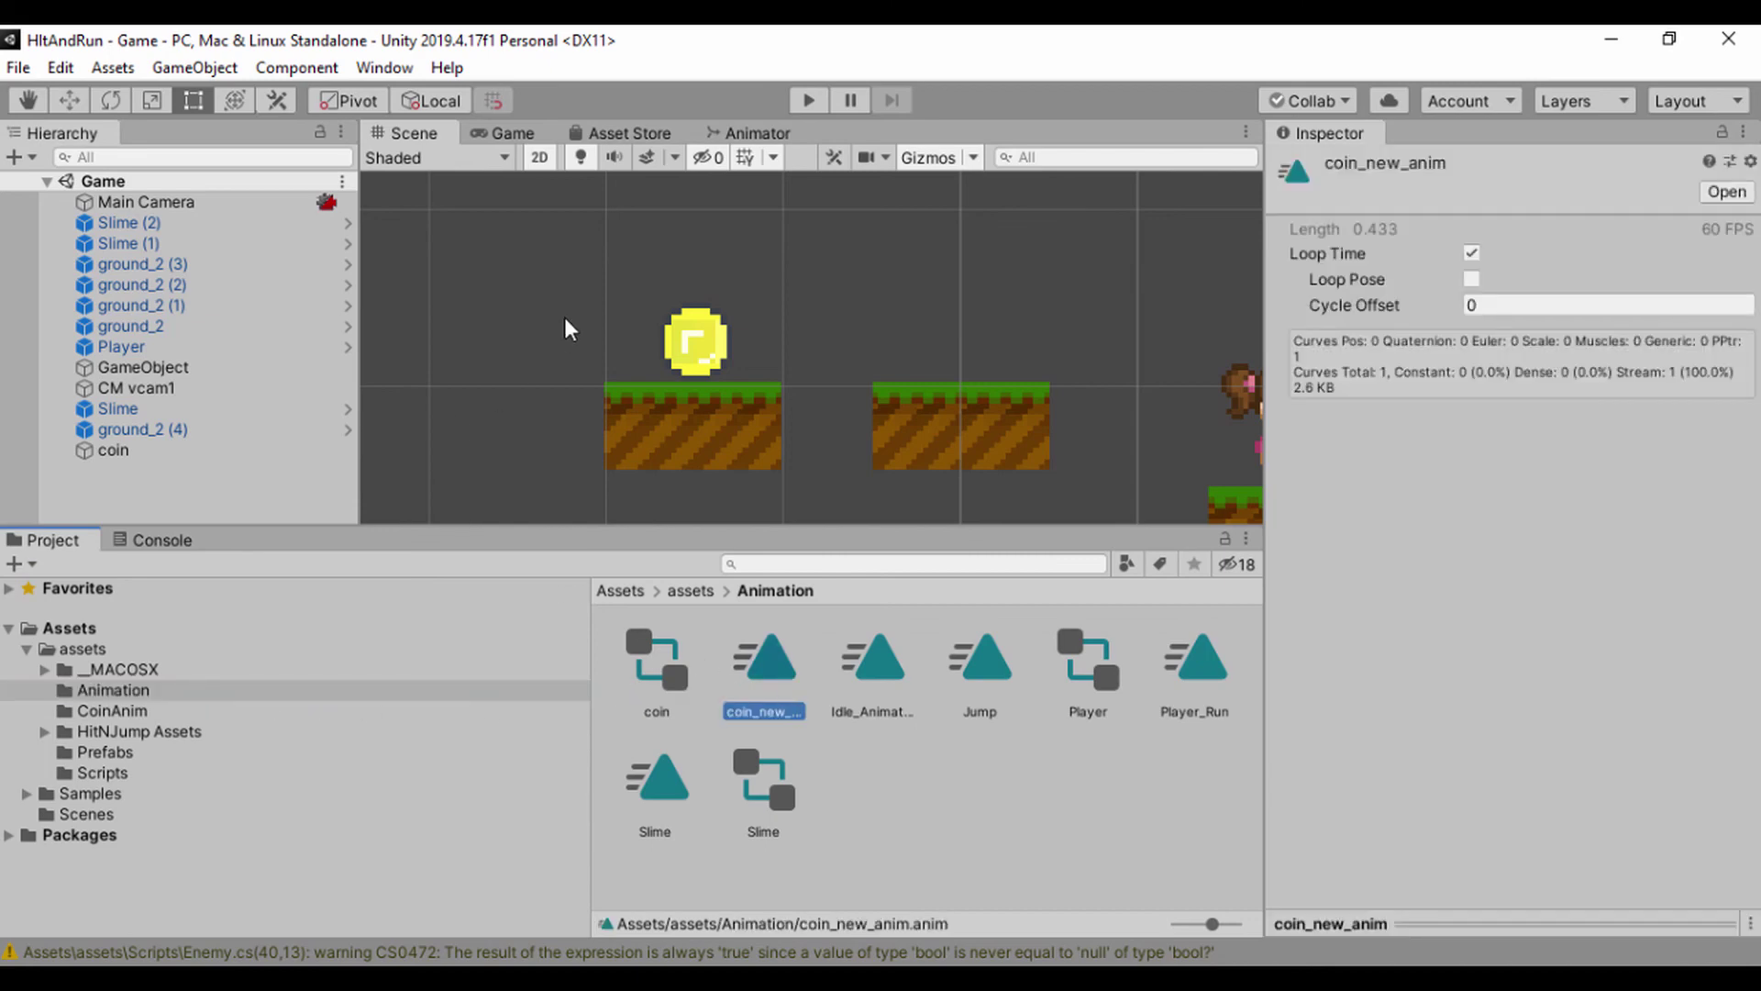
Step: Select the coin in the scene and run the game to test its animation
{"action": "left_click", "coordinate": [696, 341]}
{"action": "left_click", "coordinate": [808, 100]}
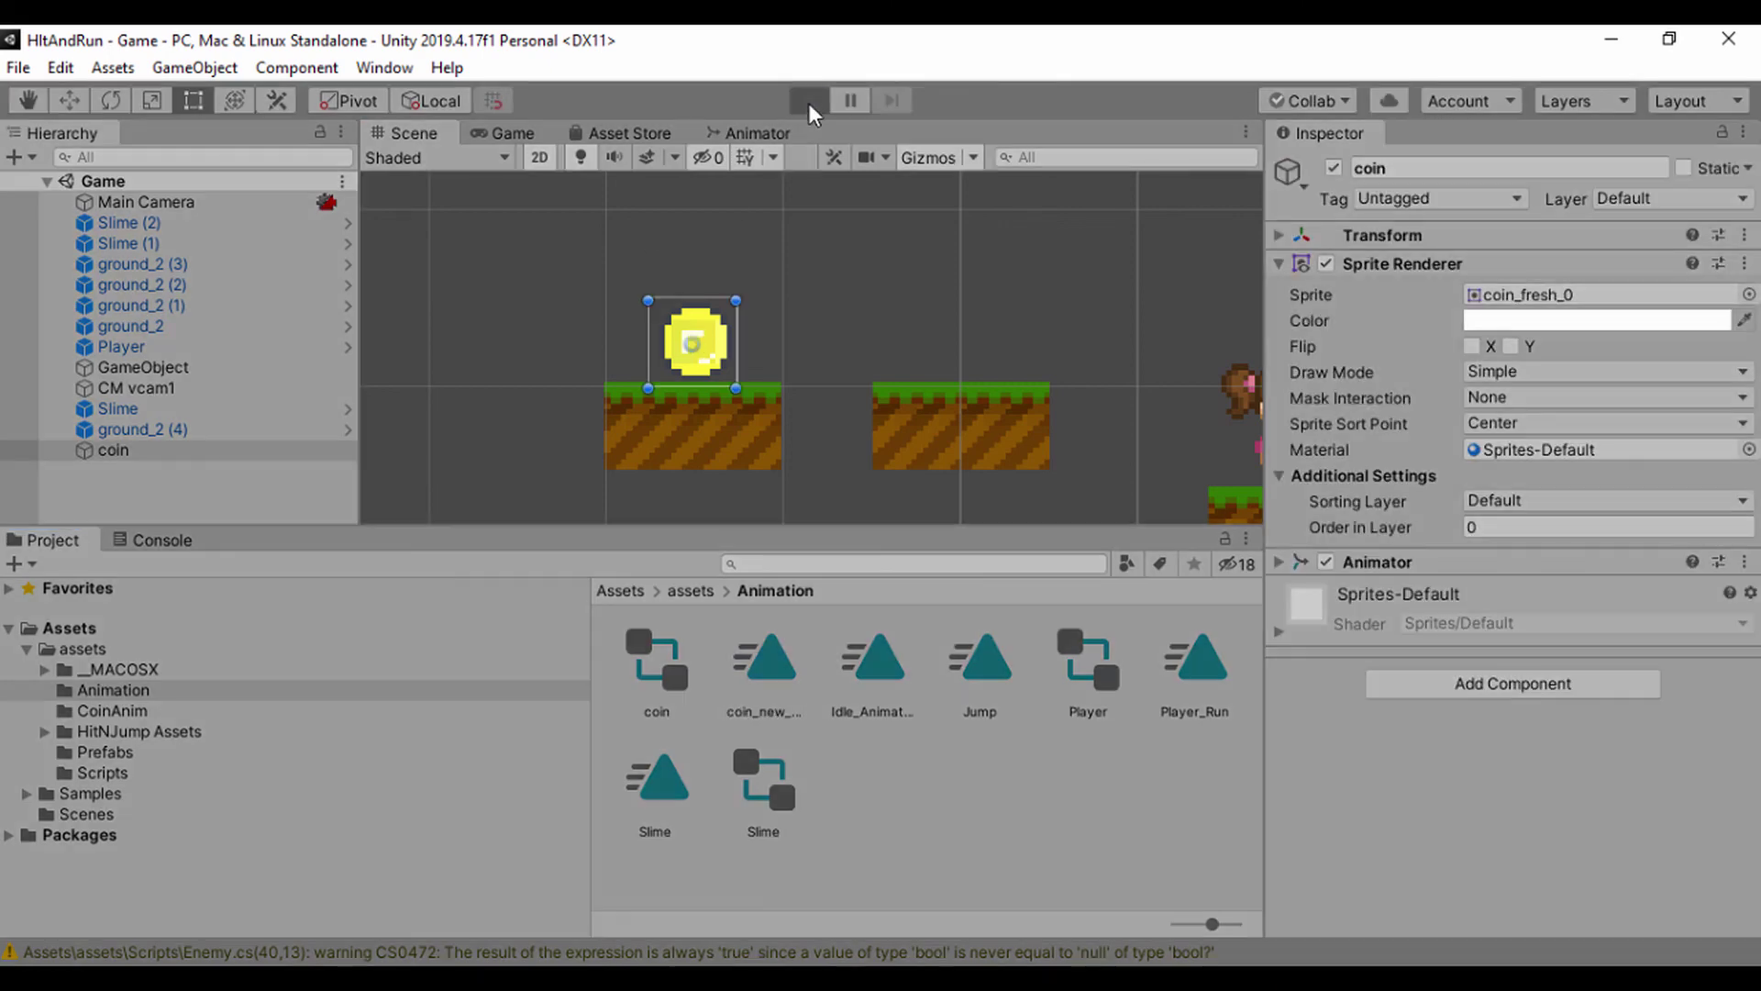